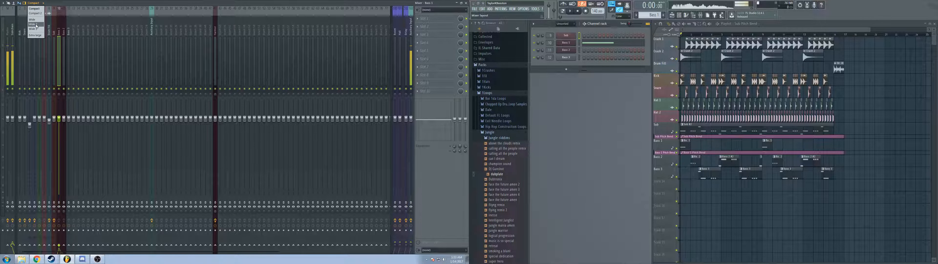
Step: Switch the mixer to the Extra large layout and look over the Sub, bass and adjacent empty tracks
click(36, 26)
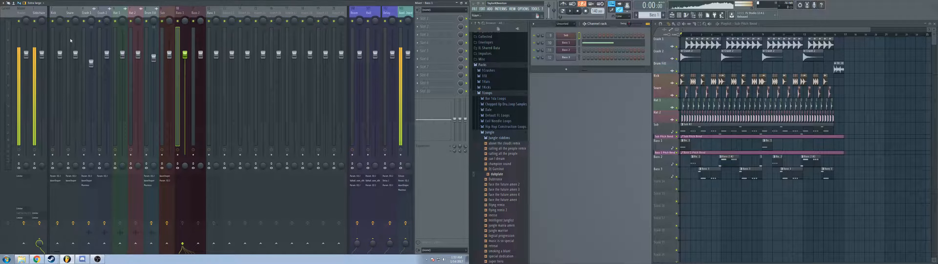
click(211, 14)
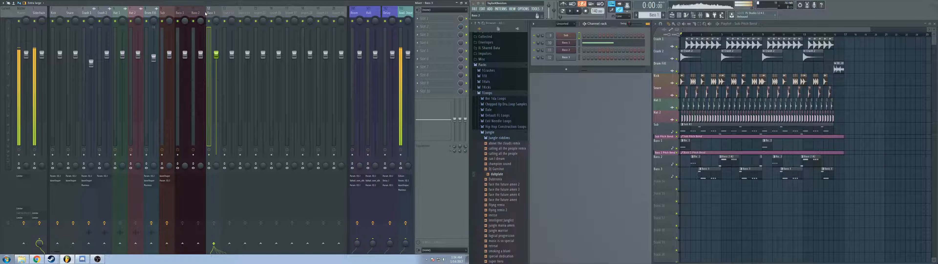
click(230, 21)
click(244, 12)
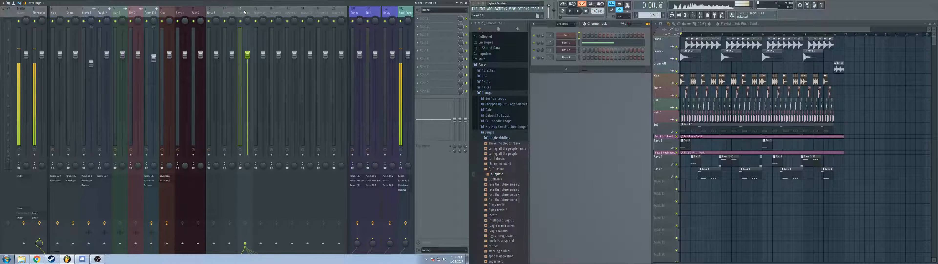
click(211, 12)
click(195, 12)
click(180, 12)
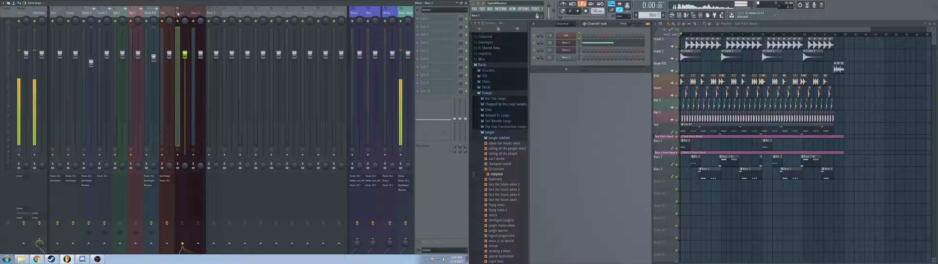
click(173, 14)
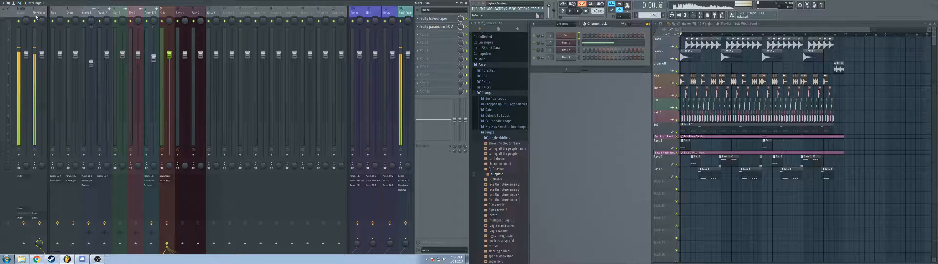
Step: Select the Sidechain track and play the song to check the mixer levels
click(45, 21)
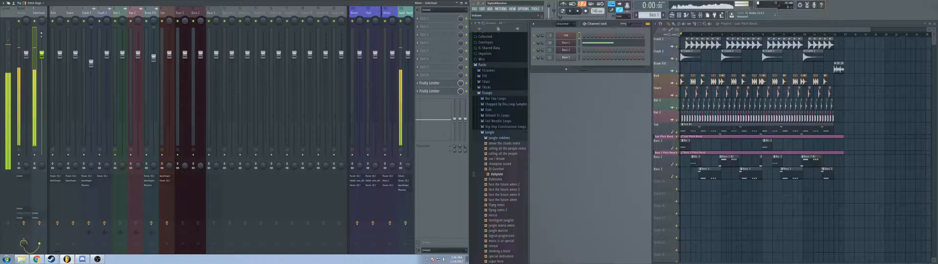
key(space)
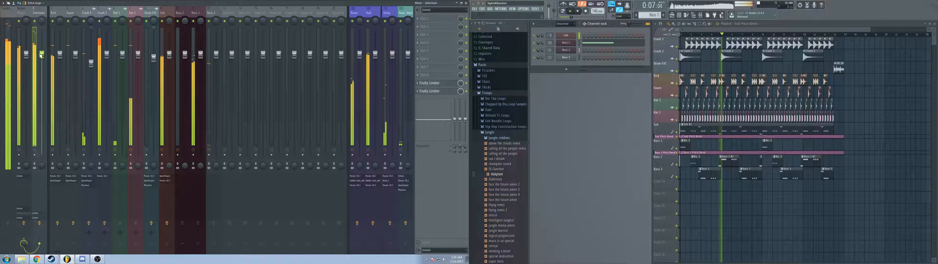
key(space)
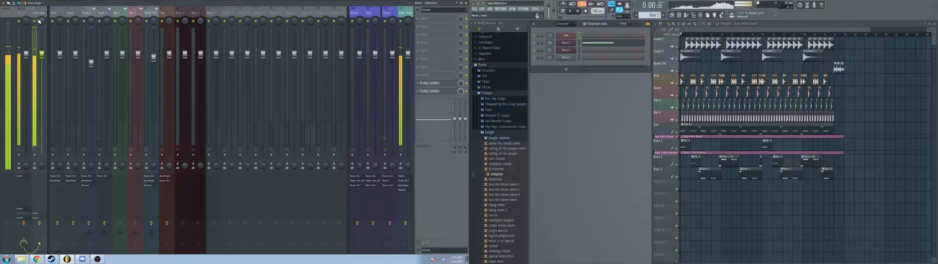
key(space)
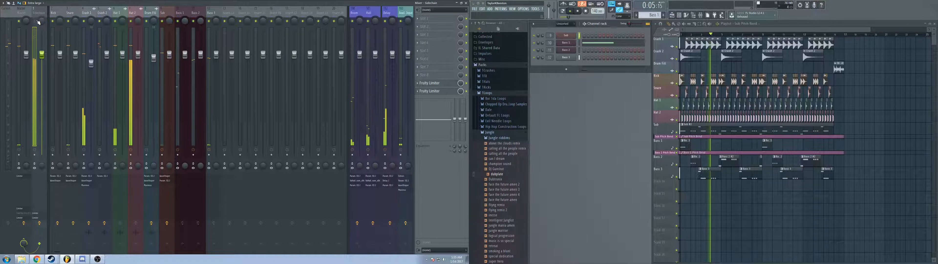
key(space)
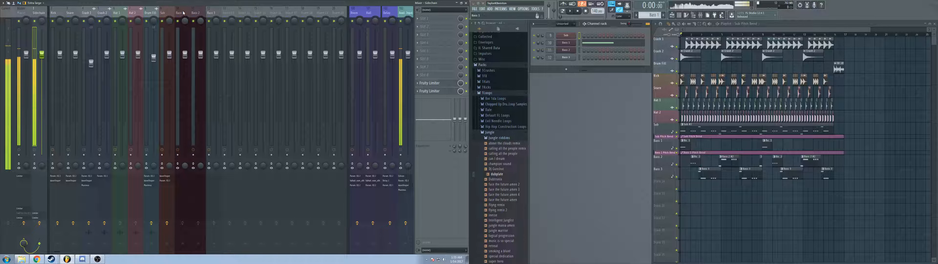
Step: Rename the spare mixer track holding Edison as Bass Bus and place it directly after Bass 3
click(227, 13)
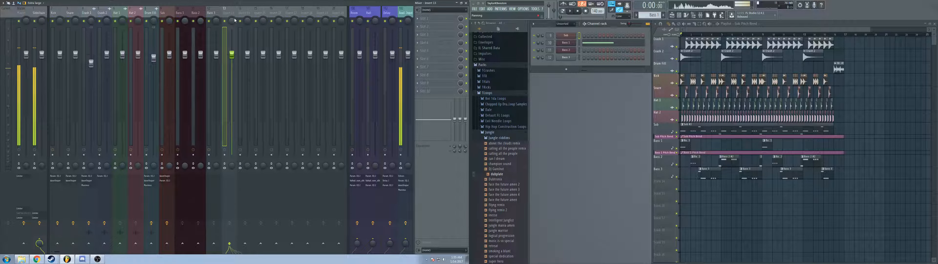
drag(232, 14, 135, 15)
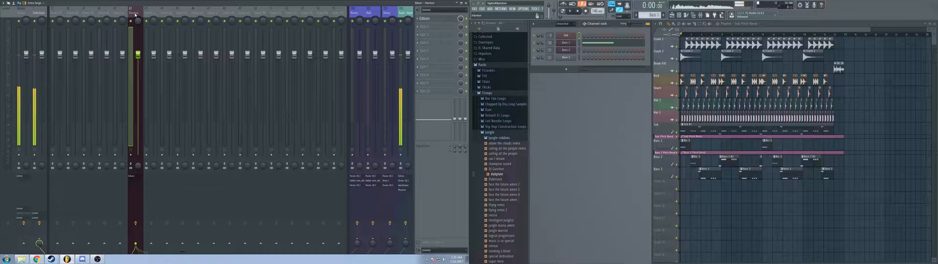
double_click(135, 15)
text(B)
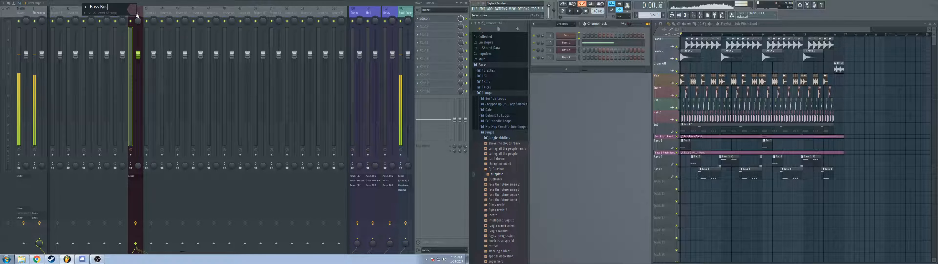
text(ass Bus)
key(Return)
scroll(135, 15, left, 10)
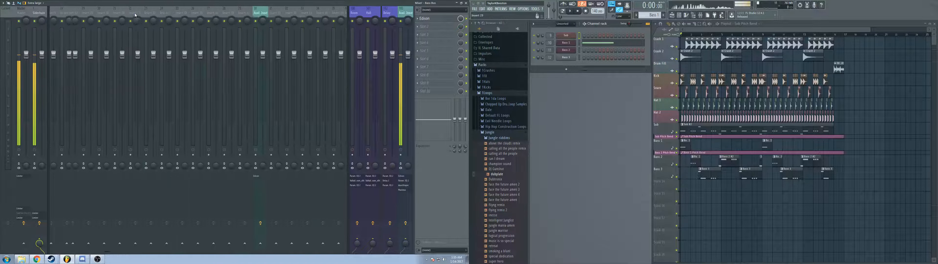
scroll(136, 16, left, 8)
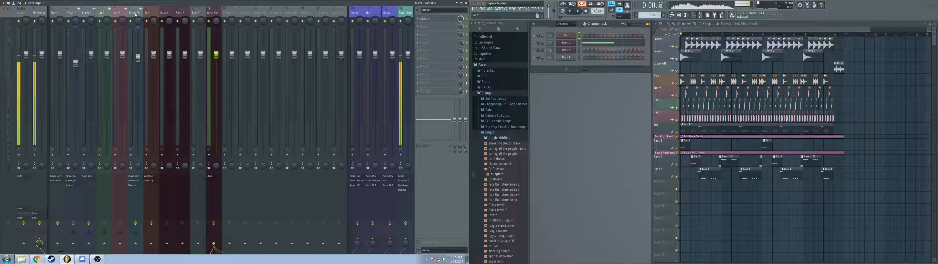
key(alt+Right)
key(alt+Left)
Step: Colour the Bass Bus track white
key(F2)
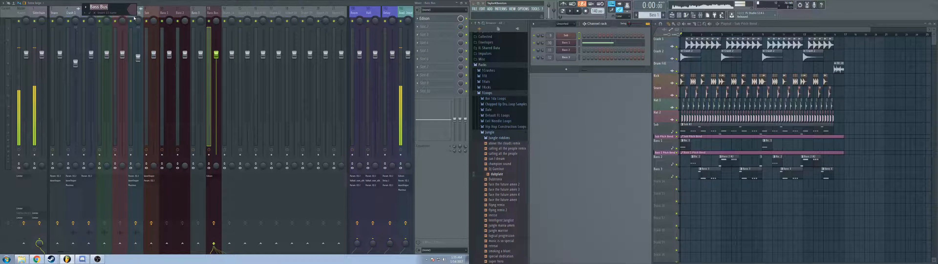
click(136, 13)
click(209, 88)
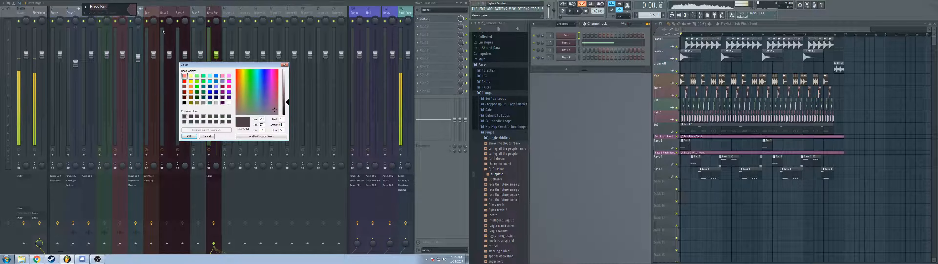
click(229, 103)
click(189, 136)
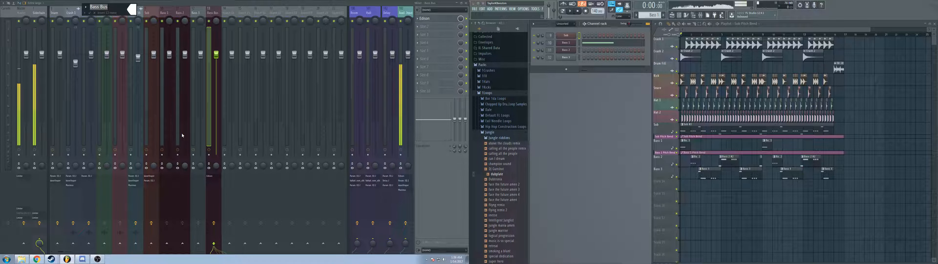
key(Return)
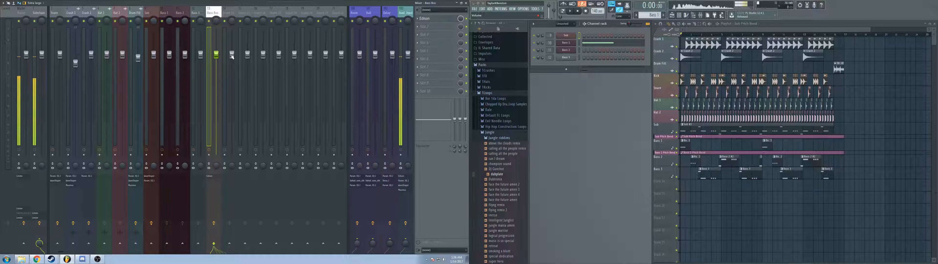
Step: Add mixer separators at the Sub, Crash 1, Hat 1 and Drum FX tracks to group the channels visually
right_click(149, 15)
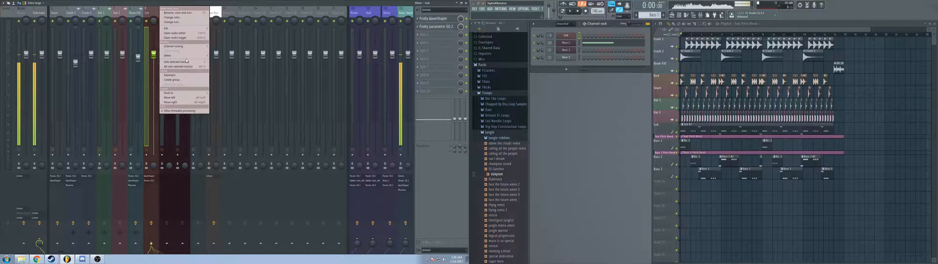
click(175, 75)
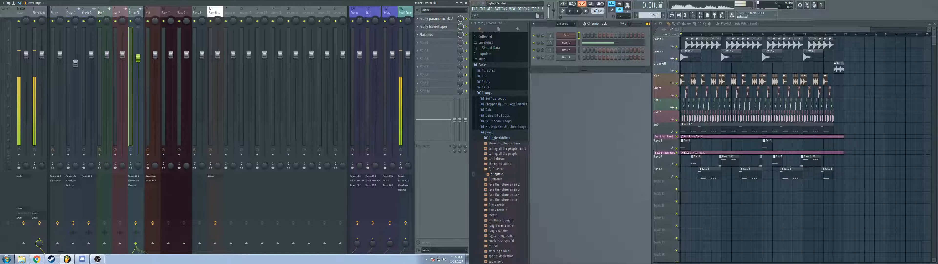
right_click(93, 16)
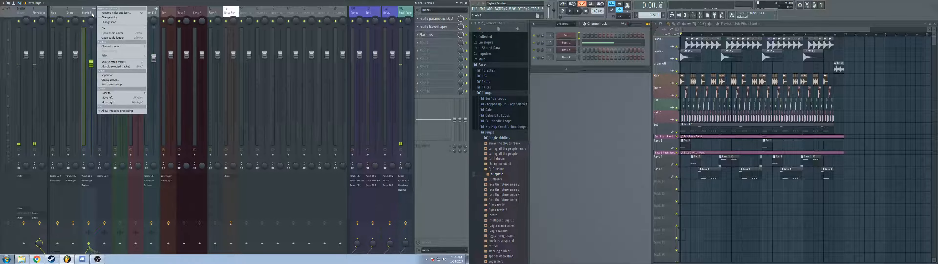
click(112, 75)
right_click(121, 15)
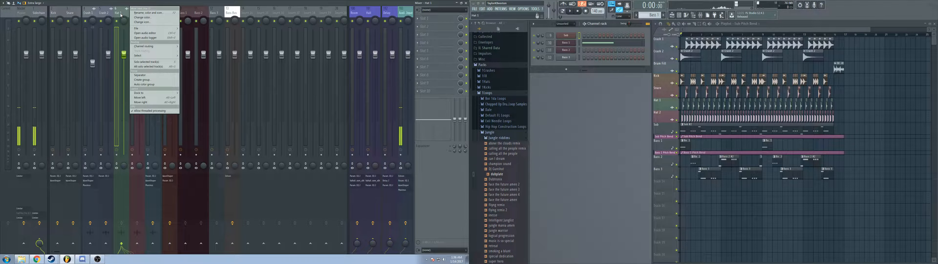
click(148, 74)
right_click(154, 16)
click(180, 79)
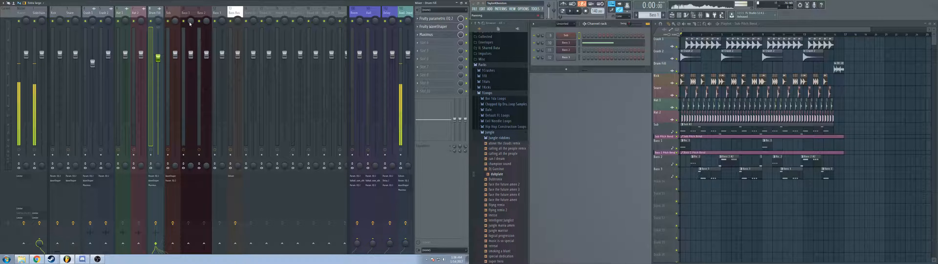
Step: Review the Sub, Bass 1, Bass 2, Bass 3 and Bass Bus tracks one by one
key(Right)
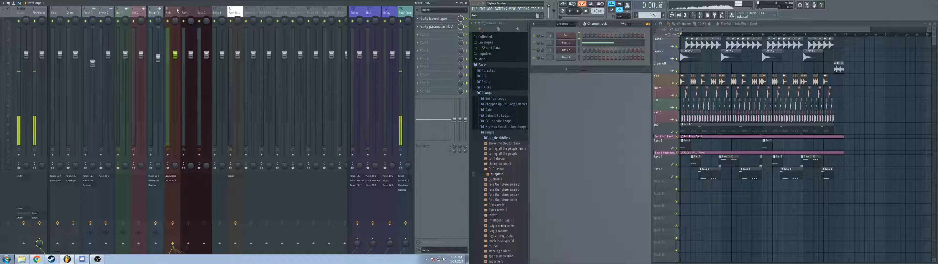
click(188, 14)
click(241, 12)
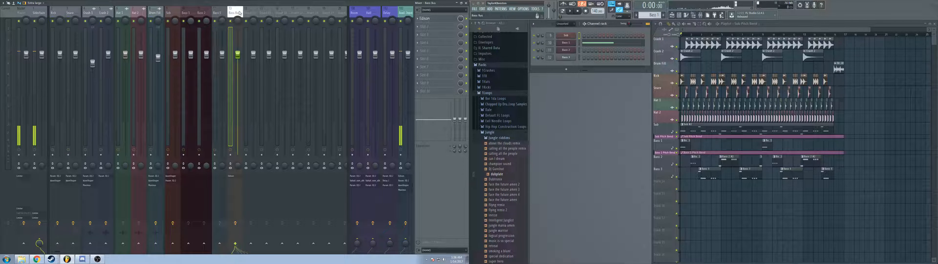
click(189, 12)
click(203, 11)
click(222, 12)
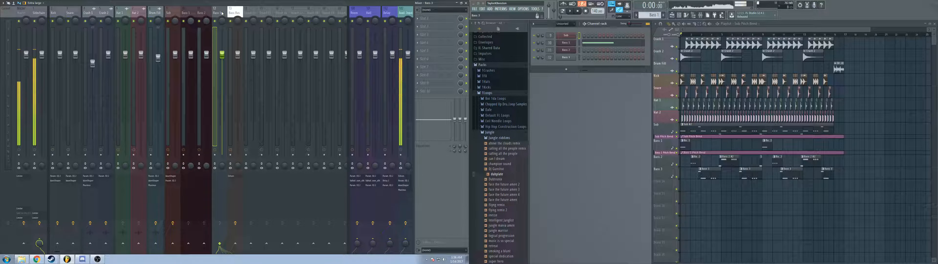
Step: Rename the empty track after Bass Bus as Bass+Sub and colour it white
click(249, 12)
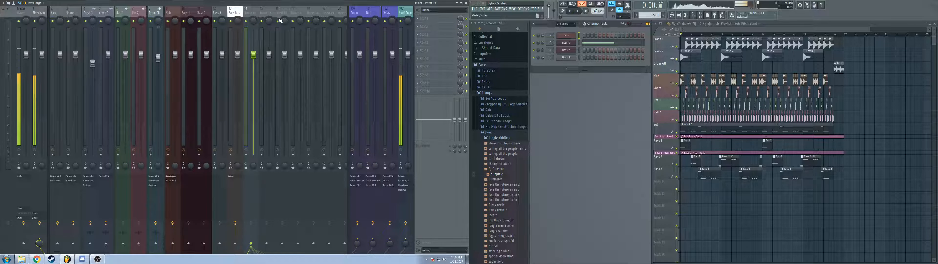
key(F2)
text(Bass)
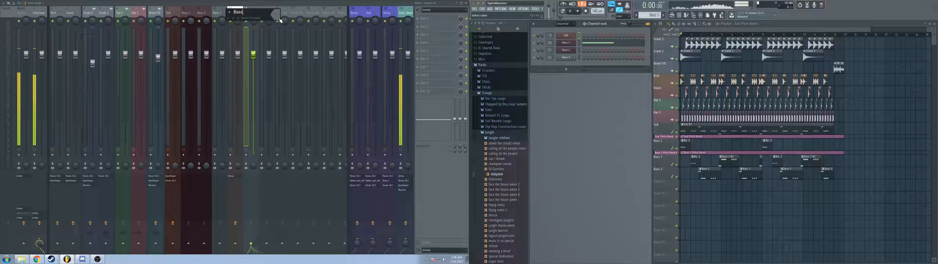
text(+Sub)
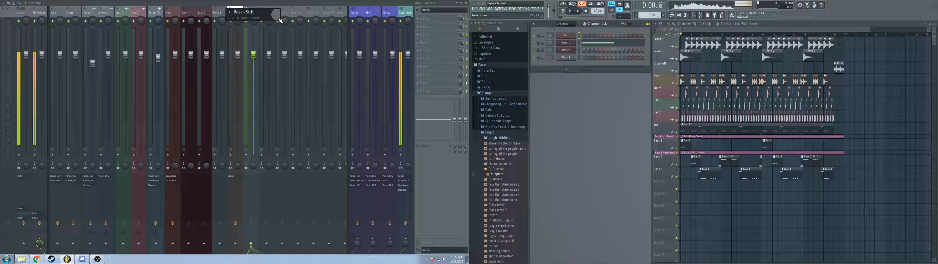
click(279, 19)
click(282, 39)
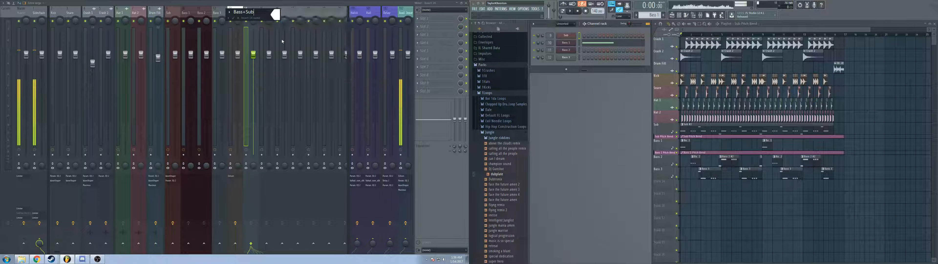
key(Return)
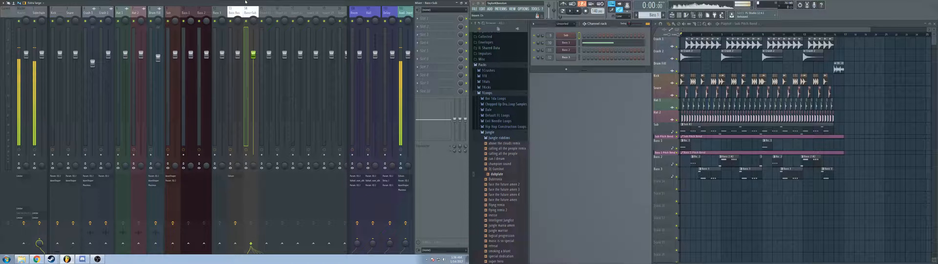
Step: Dock the Bass+Sub track to the left side of the mixer, beside the Sidechain track
click(238, 12)
click(251, 13)
right_click(254, 16)
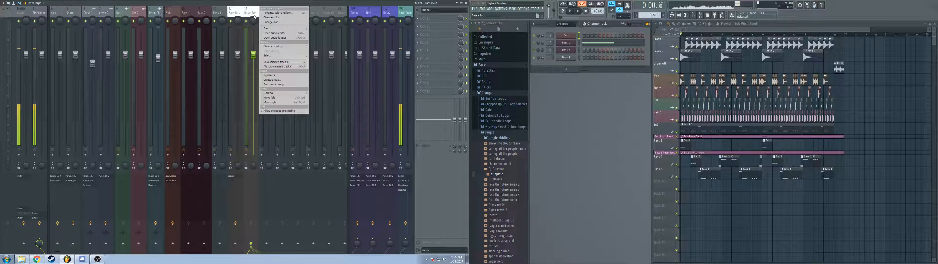
mouse_move(280, 93)
click(314, 94)
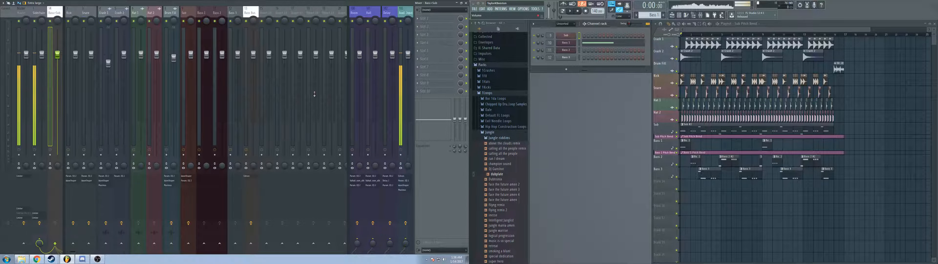
key(alt+Left)
key(alt+Left)
key(alt+Left)
key(alt+Left)
key(alt+Left)
key(alt+Left)
key(alt+Left)
key(alt+Left)
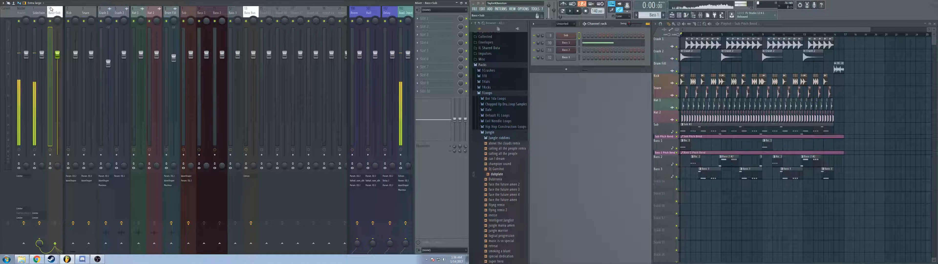
key(alt+Left)
key(alt+Left)
key(alt+Left)
key(alt+Left)
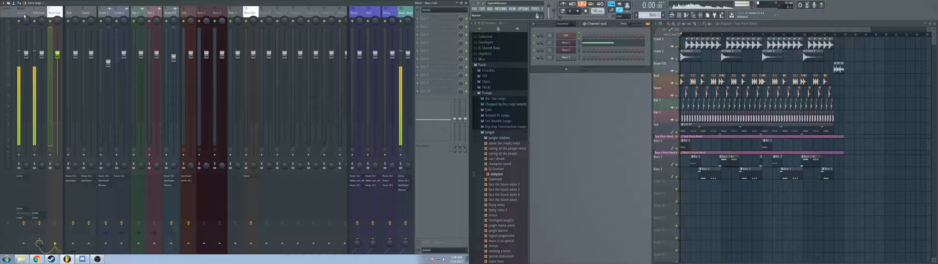
Step: Route Bass 1, Bass 2 and Bass 3 only to the Bass Bus by removing their sends to the Sidechain track
click(203, 17)
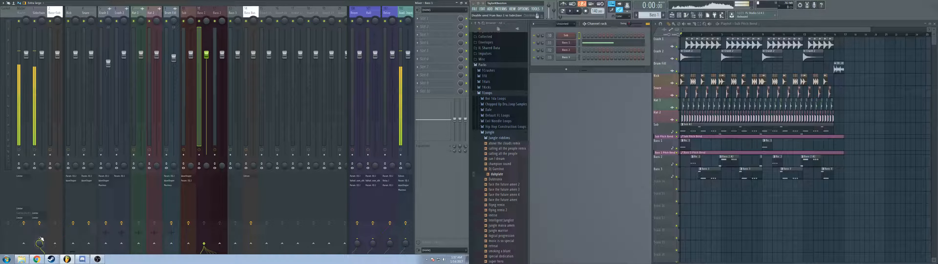
click(40, 240)
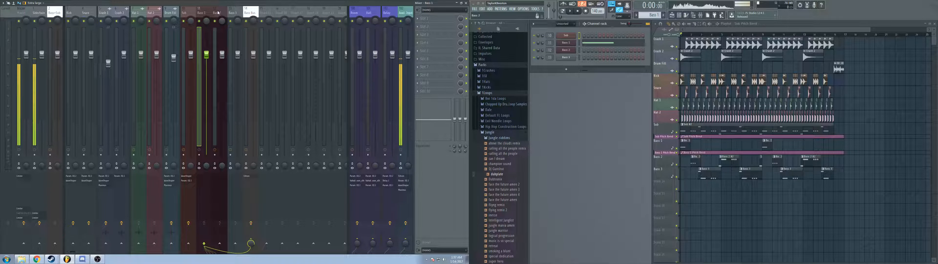
click(220, 187)
click(251, 243)
click(39, 239)
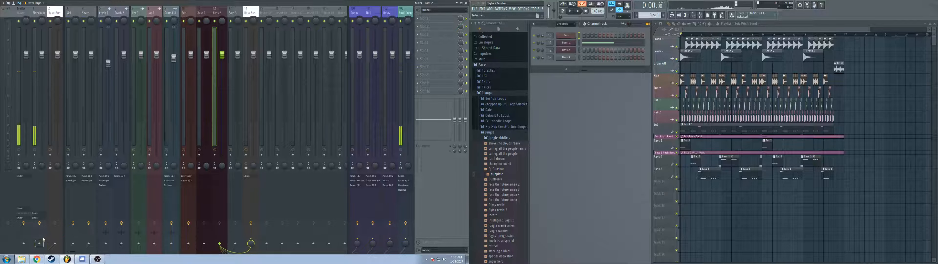
click(236, 15)
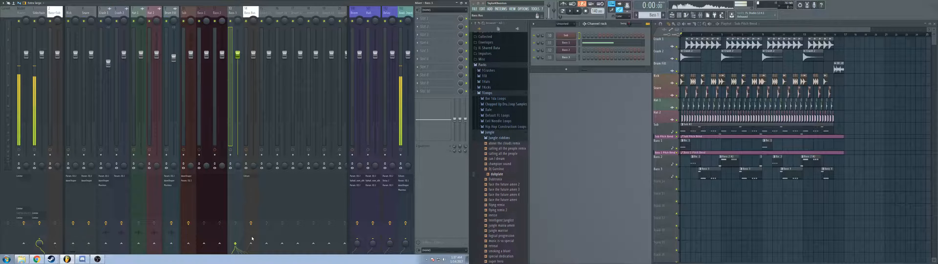
click(39, 241)
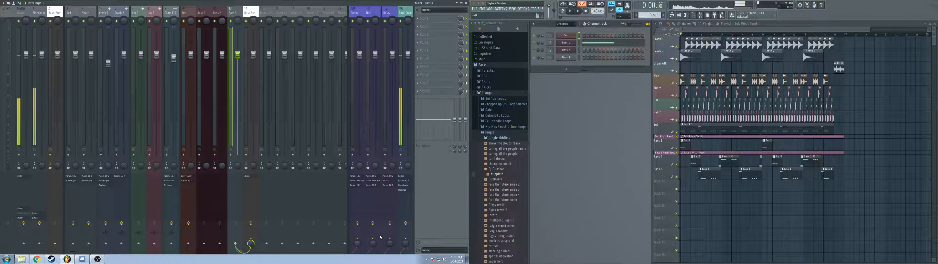
click(226, 225)
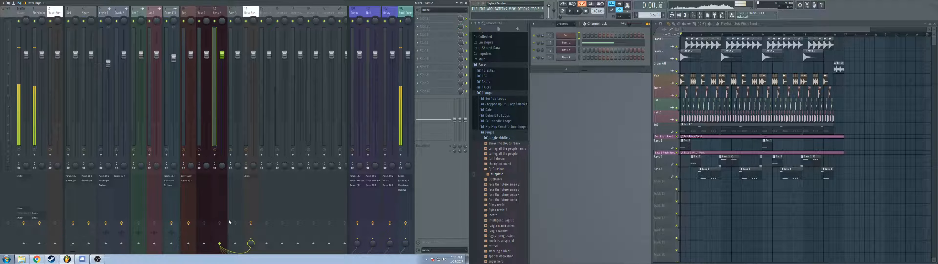
Step: Route the Bass Bus and Sub only into Bass+Sub, and remove the Bass+Sub send to the Sidechain track
click(250, 15)
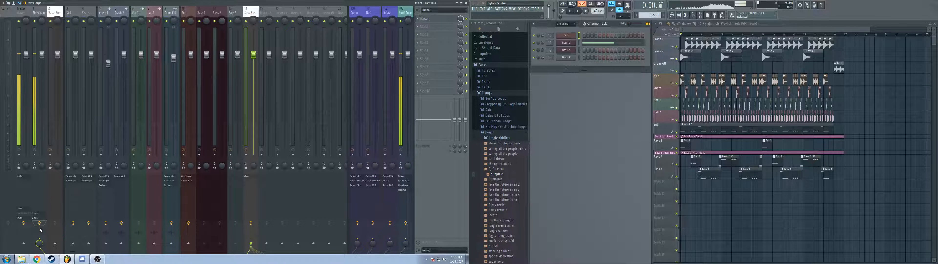
click(55, 243)
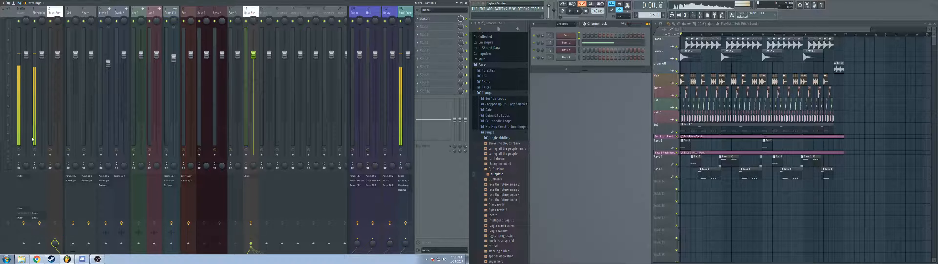
click(54, 15)
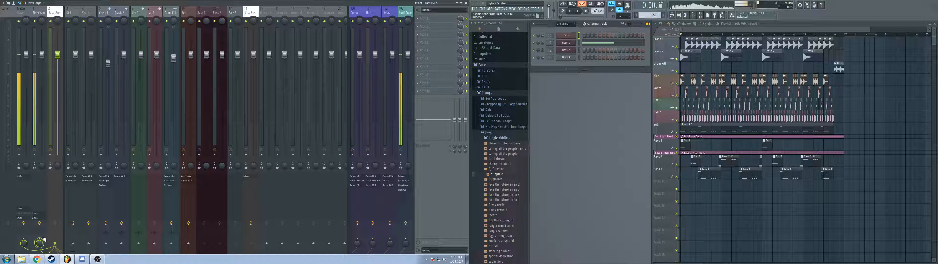
click(42, 240)
click(192, 14)
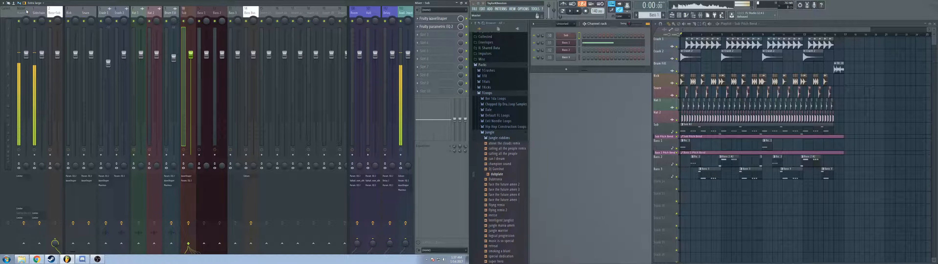
click(53, 10)
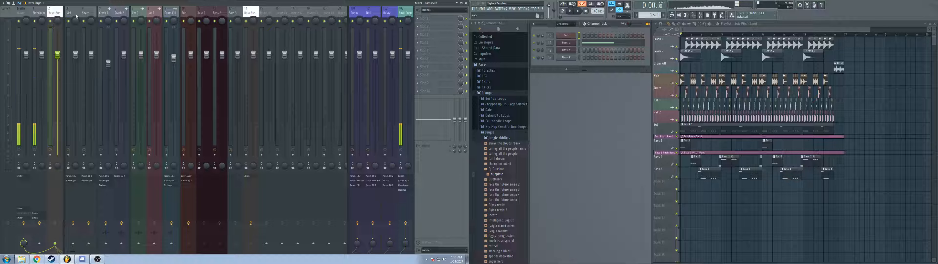
Step: Audition the soloed Bass+Sub bus during playback, toggling the Sub, Bass 1, Bass 2, Bass 3 and Bass Bus tracks, and reactivate all tracks
key(space)
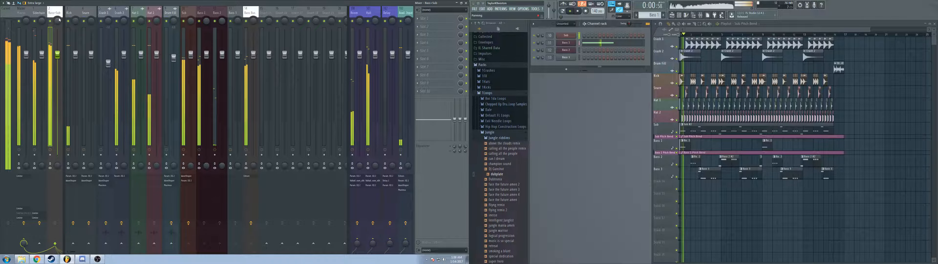
click(51, 22)
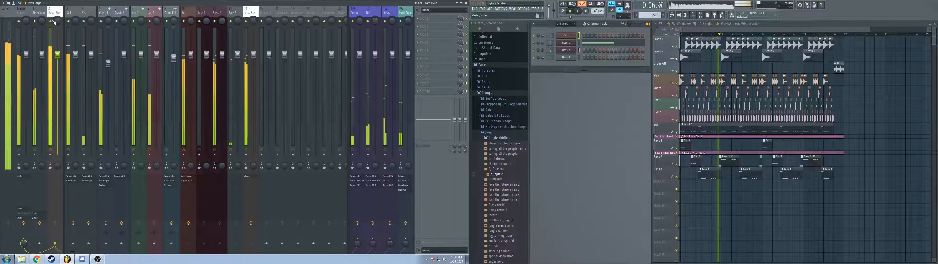
right_click(52, 21)
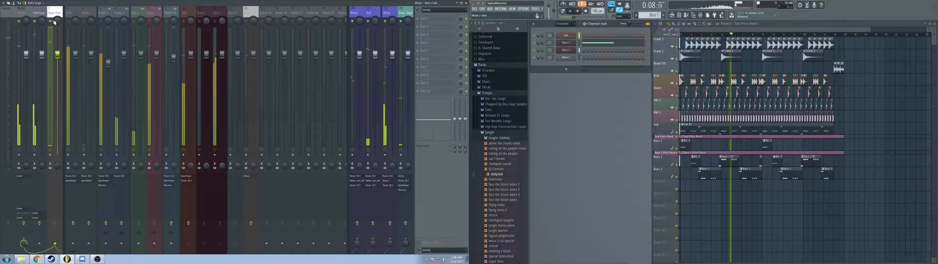
click(184, 21)
click(199, 21)
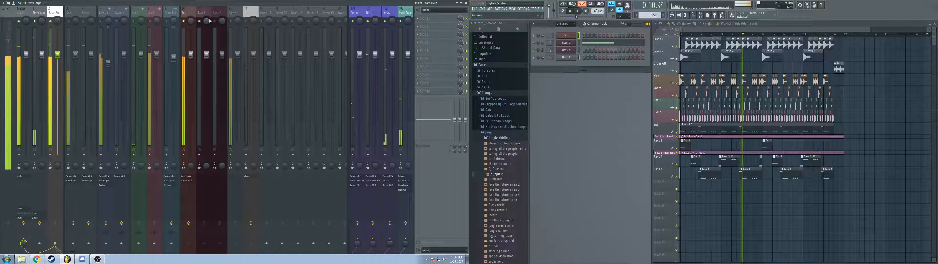
click(215, 22)
click(231, 22)
click(245, 22)
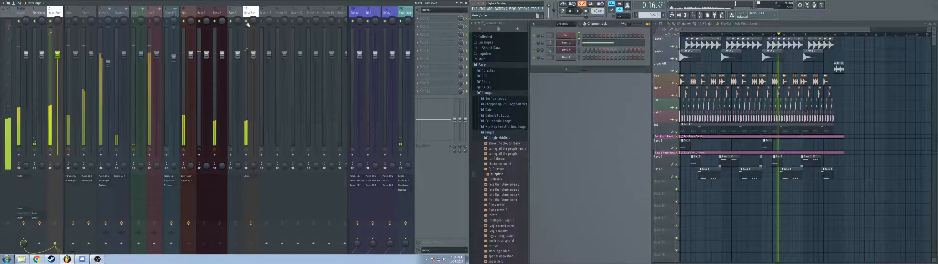
key(space)
right_click(246, 22)
right_click(246, 22)
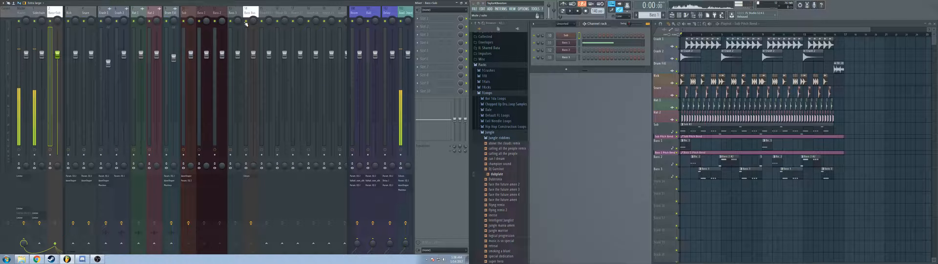
Step: Check the routing of the Sub, Bass 1, Bass 2, Bass 3, Bass Bus and Bass+Sub tracks one by one
click(185, 15)
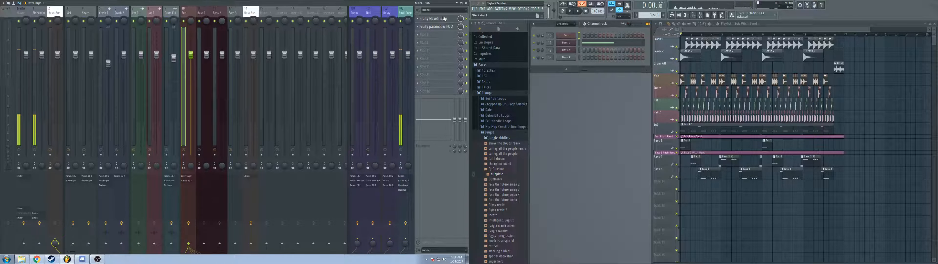
key(Right)
key(Right)
key(Right)
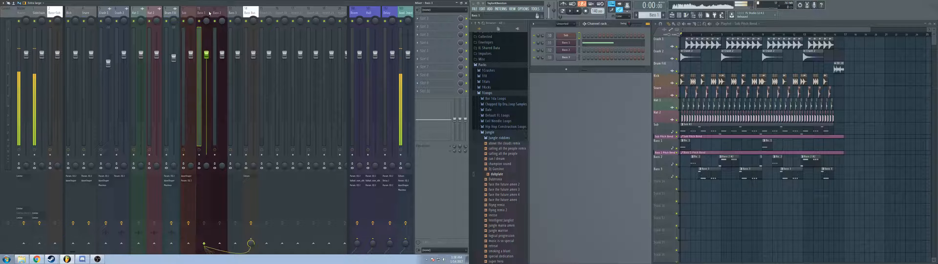
click(219, 15)
click(204, 15)
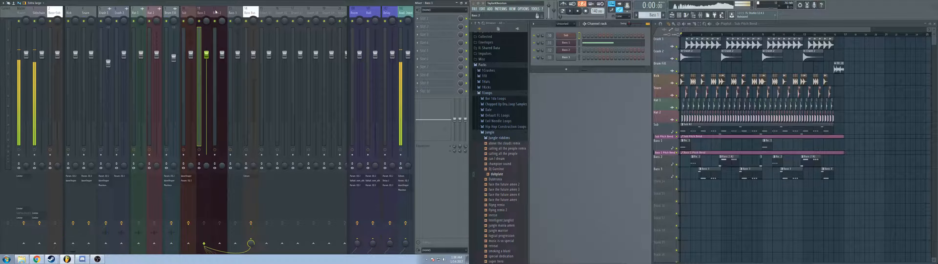
click(218, 15)
click(234, 15)
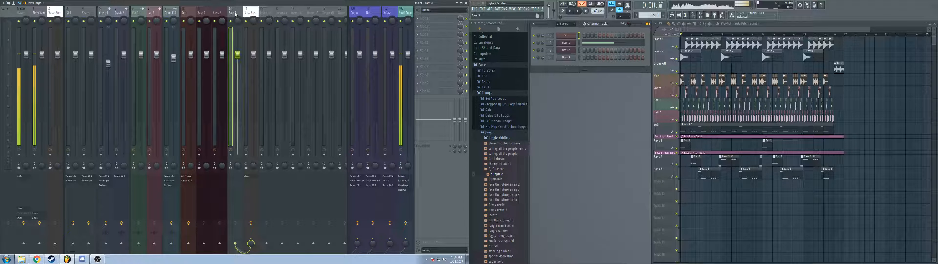
click(254, 13)
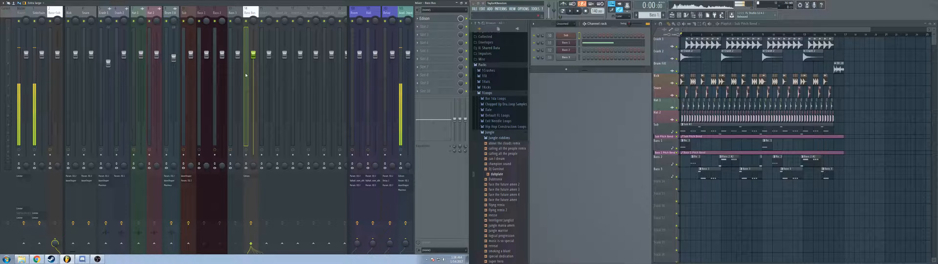
click(55, 12)
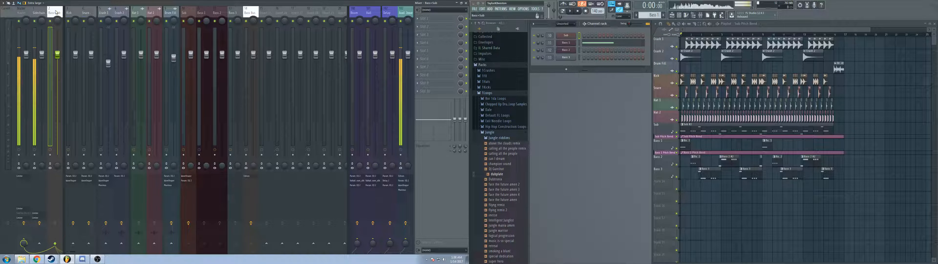
Step: Sidechain the Kick and Snare tracks to the Bass+Sub track
click(69, 15)
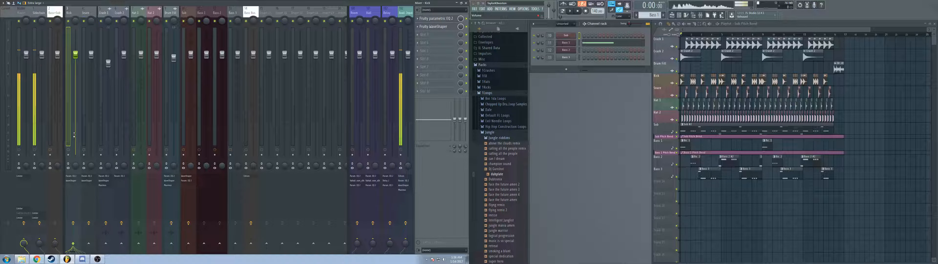
key(Right)
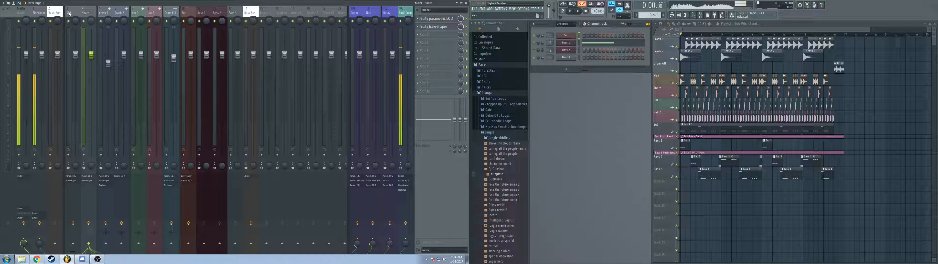
key(Left)
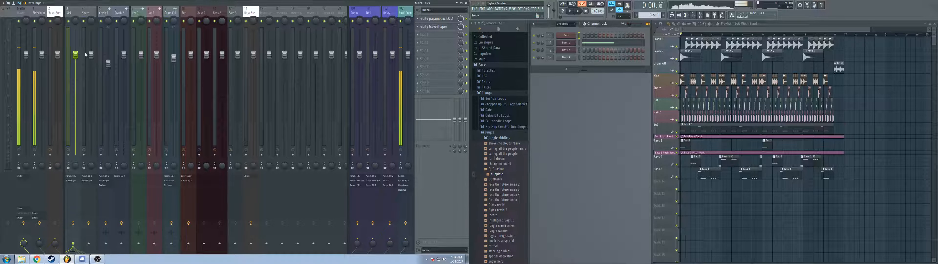
click(91, 16)
click(55, 243)
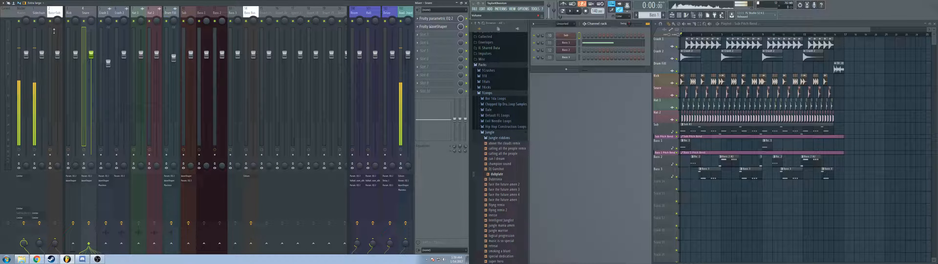
Step: Add a Fruity Limiter to the tenth effect slot of the Bass+Sub track
click(54, 14)
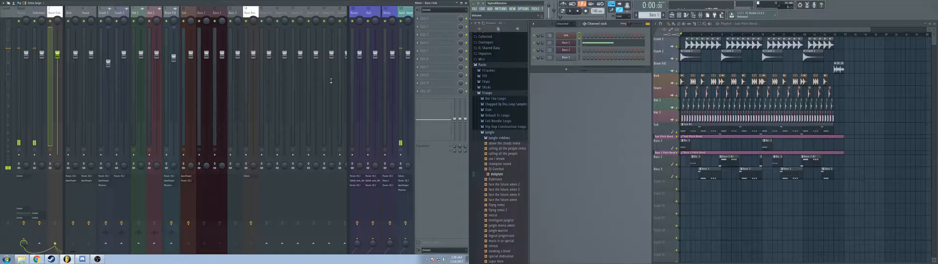
click(421, 92)
click(415, 143)
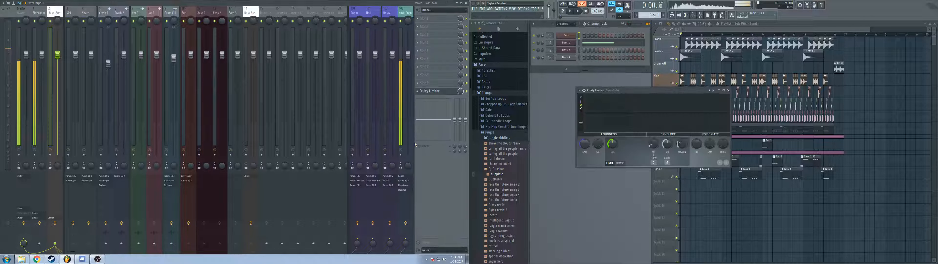
Step: Switch the Fruity Limiter to compressor mode with the Kick as its sidechain input, and play the song
drag(615, 147, 617, 146)
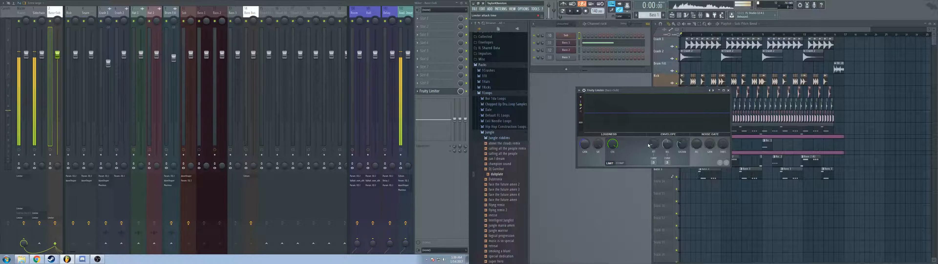
click(620, 163)
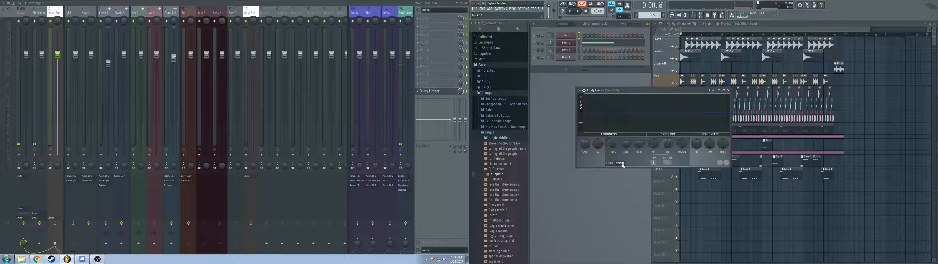
click(669, 163)
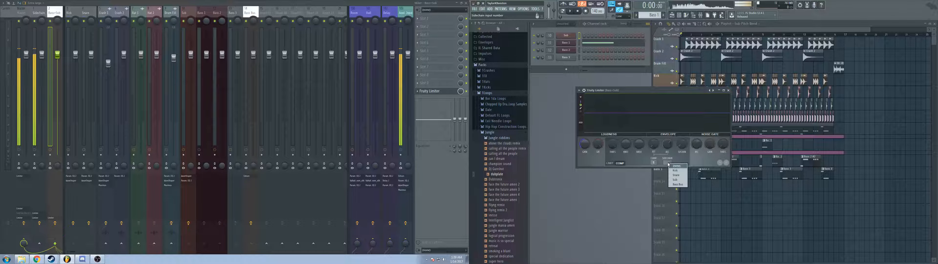
click(675, 170)
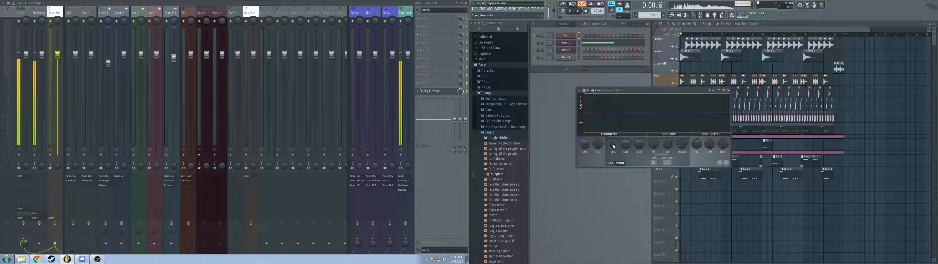
key(space)
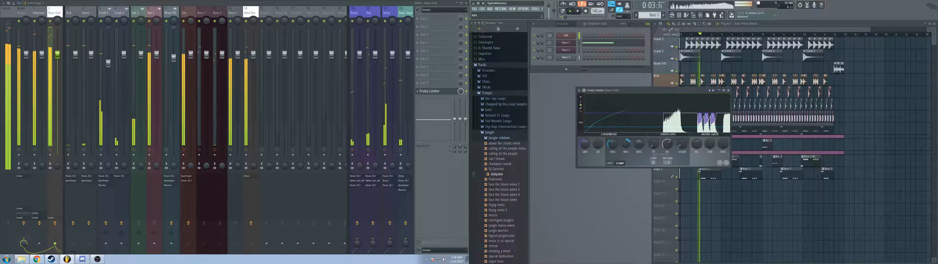
Step: Adjust the Kick-sidechained Fruity Limiter's compressor settings during playback, stop the song and close the plugin window
mouse_move(626, 146)
mouse_down()
mouse_move(626, 180)
mouse_move(639, 117)
mouse_move(613, 152)
mouse_up()
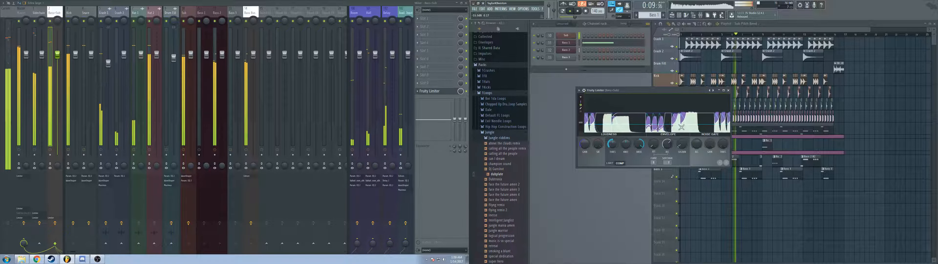
key(space)
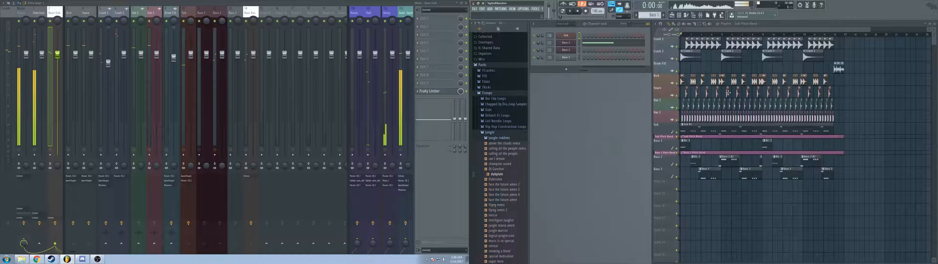
click(728, 90)
Step: Add a second Fruity Limiter in the Bass+Sub track's ninth effect slot, switch it to compressor mode and adjust its threshold during playback
click(435, 83)
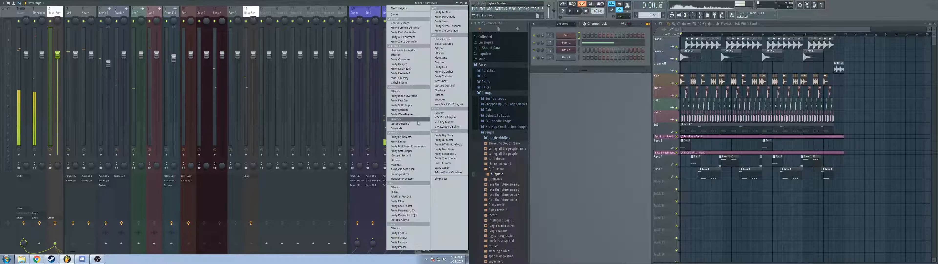
click(408, 144)
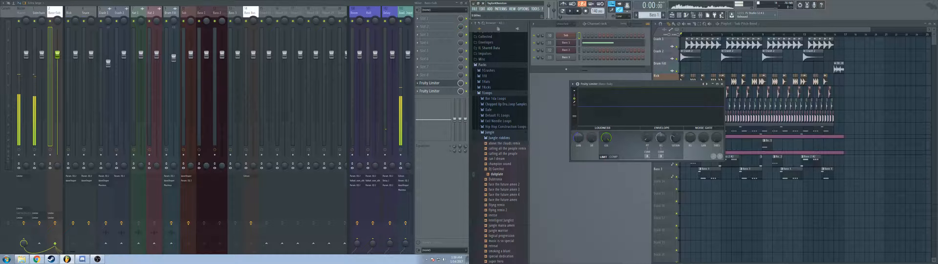
click(614, 157)
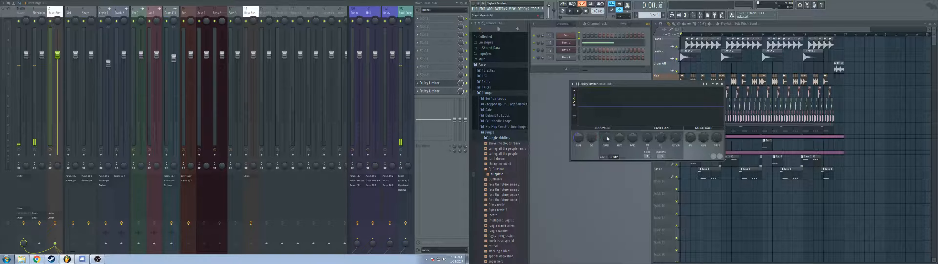
key(space)
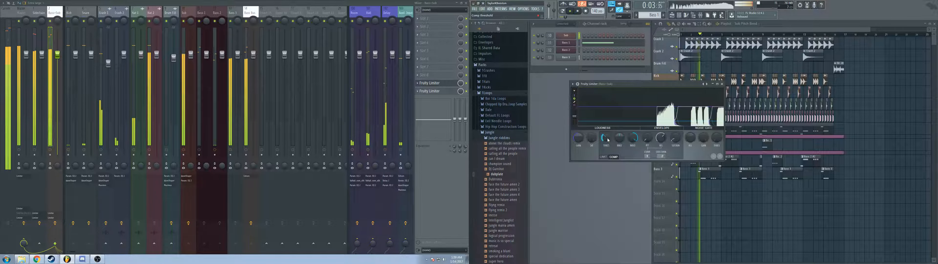
key(space)
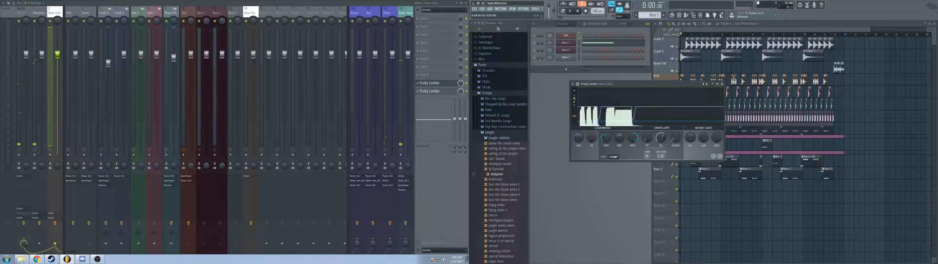
click(723, 84)
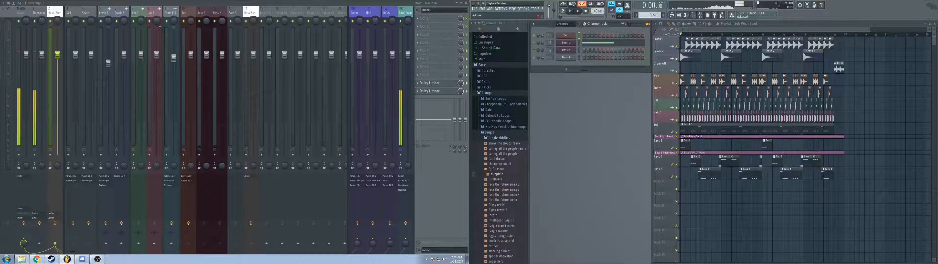
Step: Select the Bass 1 mixer track and play only the first bar of the playlist, clearing the time selection after listening
click(201, 15)
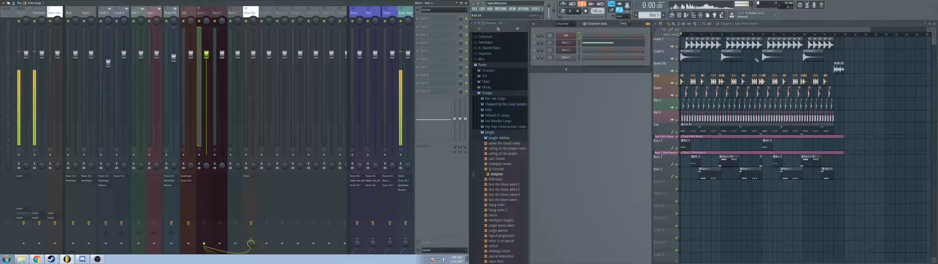
scroll(691, 92, up, 8)
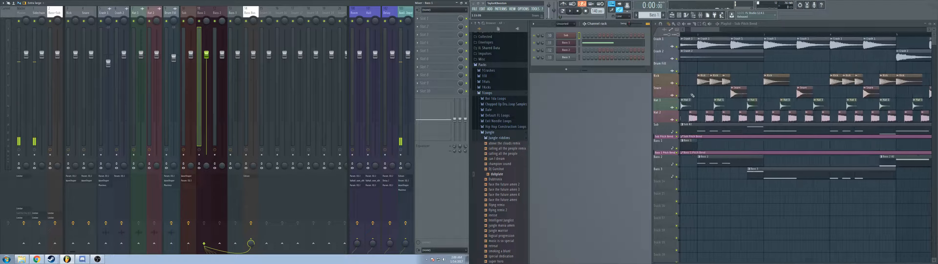
drag(695, 91, 910, 131)
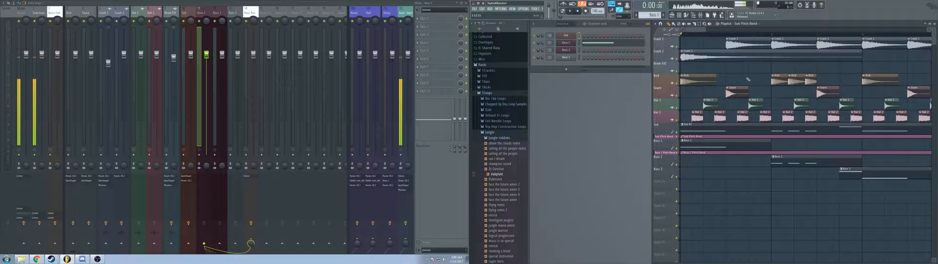
drag(790, 252, 725, 180)
drag(783, 228, 768, 191)
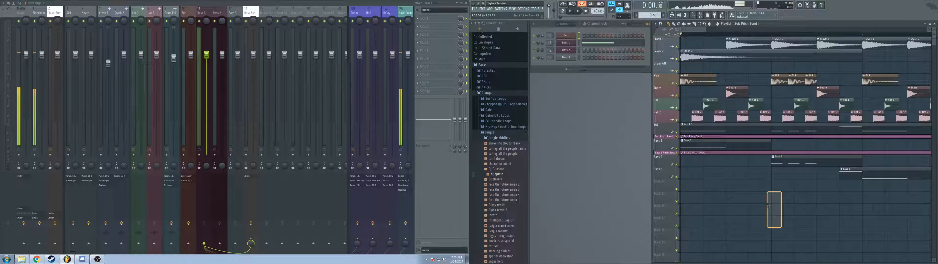
drag(773, 36, 652, 38)
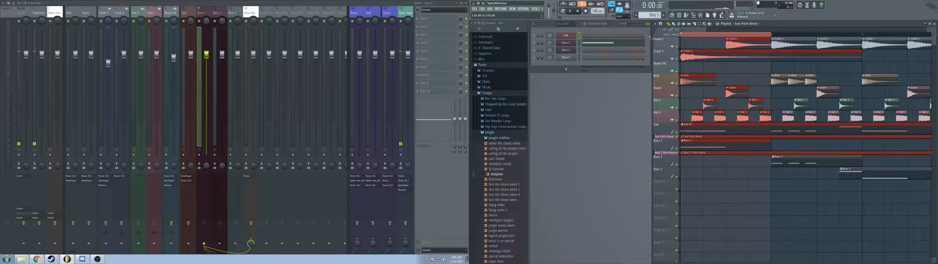
key(space)
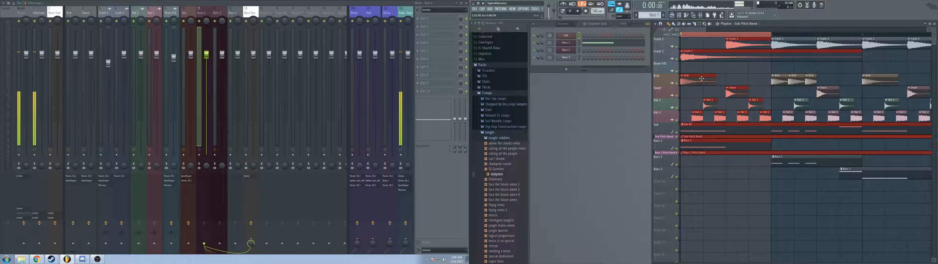
key(space)
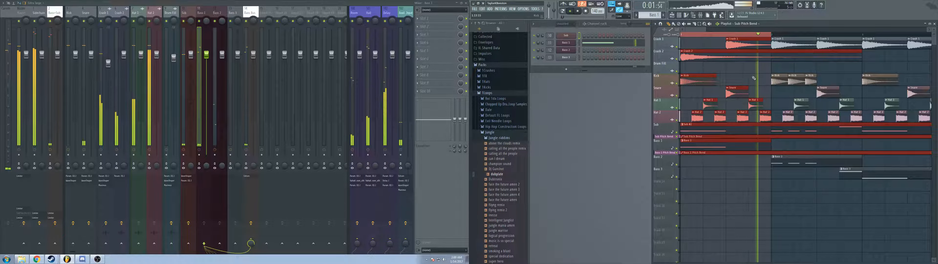
key(space)
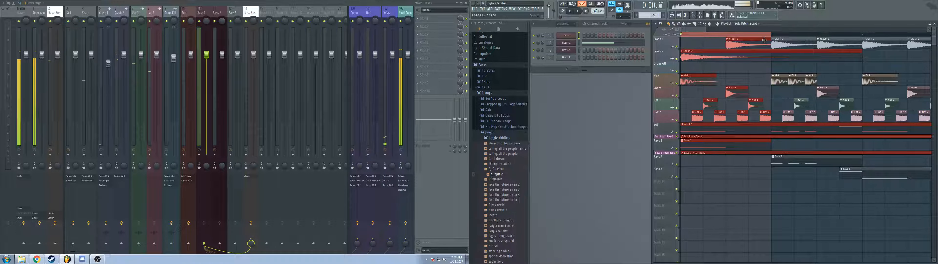
click(770, 96)
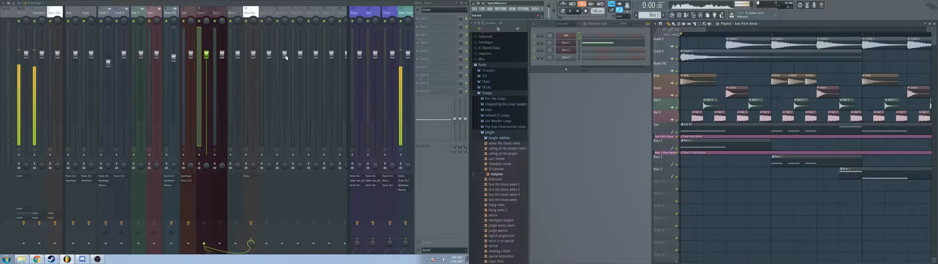
Step: Add a Fruity Parametric EQ 2 to the first effect slot of the Bass 1 track and position its window over the playlist
click(427, 19)
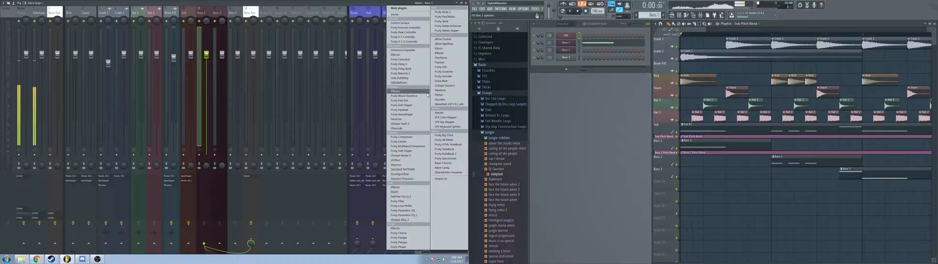
click(424, 215)
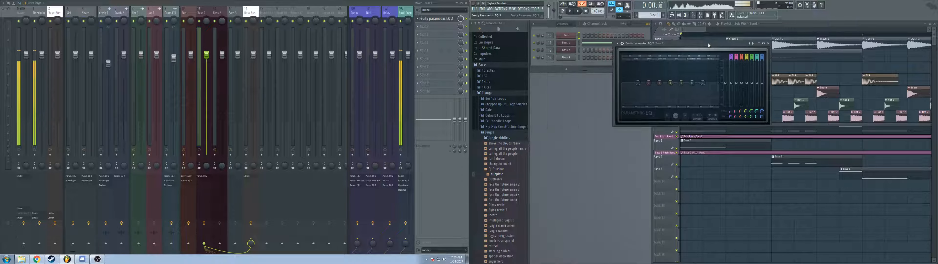
drag(709, 44, 750, 34)
Step: Add Fruity WaveShaper and Maximus to the second and third effect slots of Bass 1 and arrange their windows below the EQ
click(427, 26)
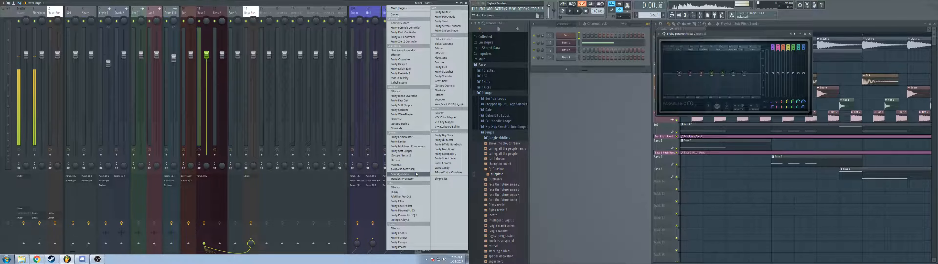
click(405, 115)
drag(568, 54, 686, 122)
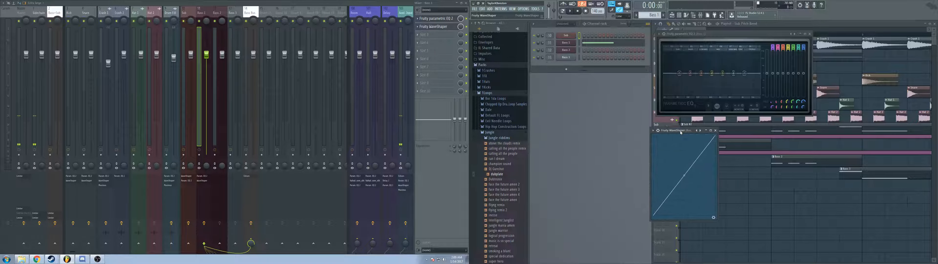
click(434, 38)
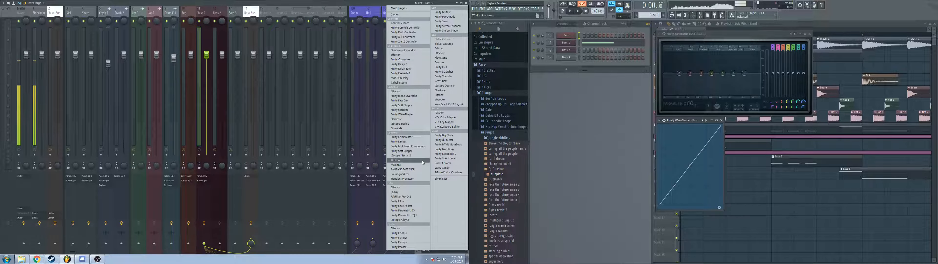
click(408, 162)
drag(605, 62, 785, 123)
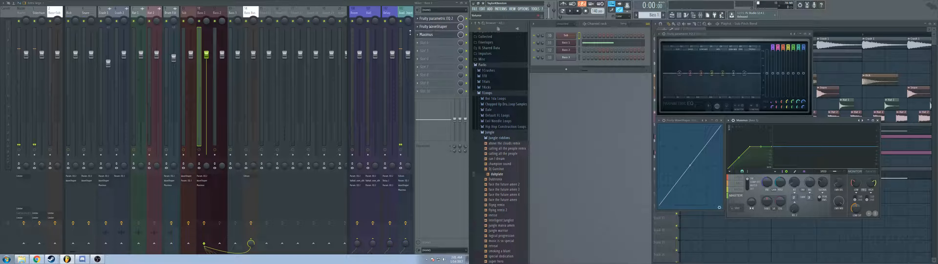
Step: Remove Maximus and Fruity WaveShaper from the Bass 1 track, keeping only the Parametric EQ 2
click(417, 35)
mouse_move(421, 41)
click(416, 15)
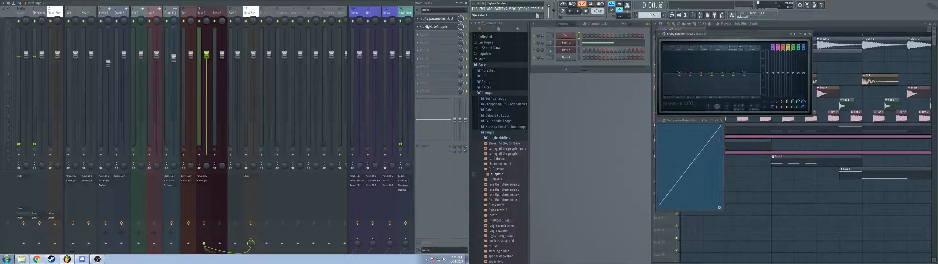
click(417, 27)
mouse_move(423, 34)
click(394, 15)
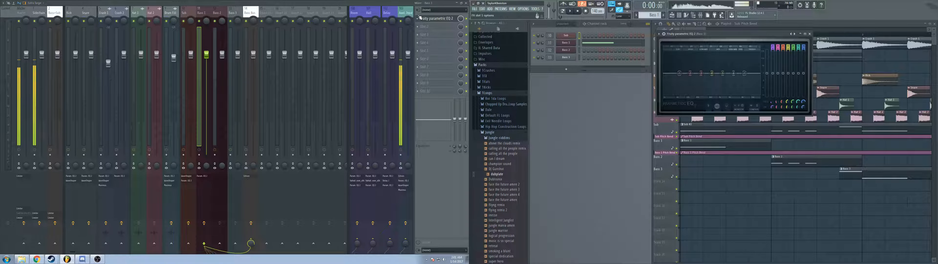
Step: Raise a low band and a high band of the Bass 1 Parametric EQ 2 curve while playing the song, and stop playback
key(space)
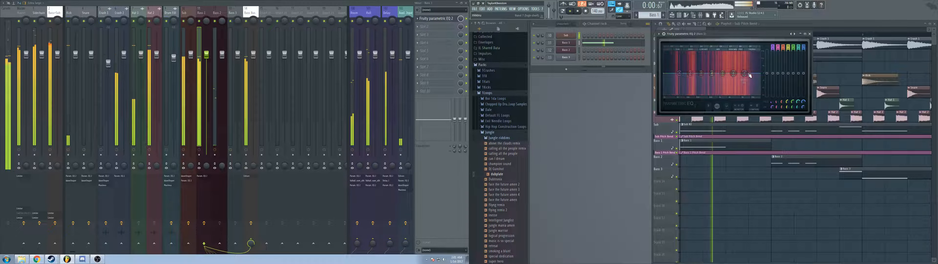
key(space)
drag(744, 73, 694, 68)
key(space)
key(space)
key(space)
key(space)
key(space)
key(space)
key(space)
key(space)
key(space)
key(space)
key(space)
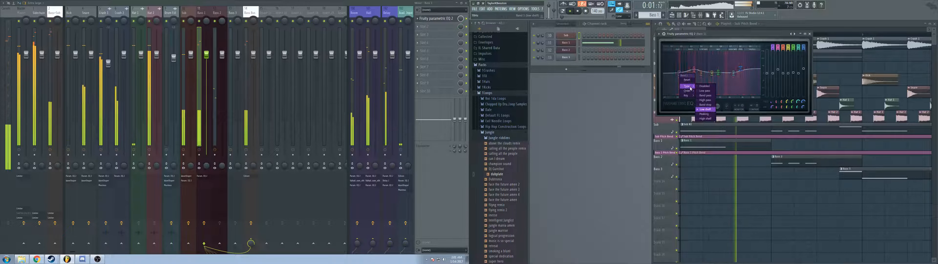
key(space)
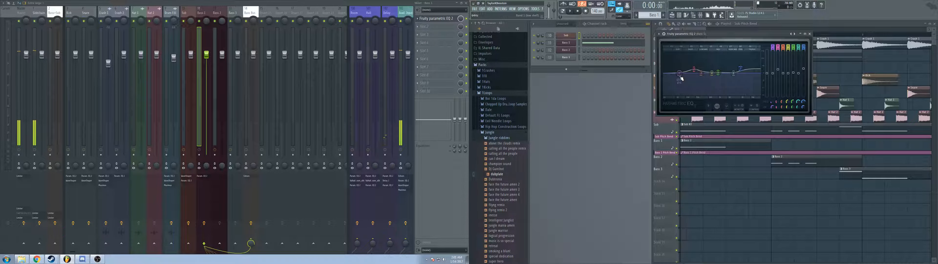
Step: Look through the filter type options of the lowest and the upper bands in the Bass 1 Parametric EQ 2
right_click(679, 74)
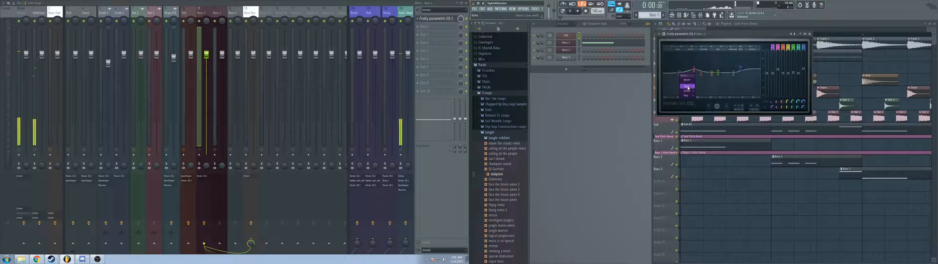
mouse_move(688, 88)
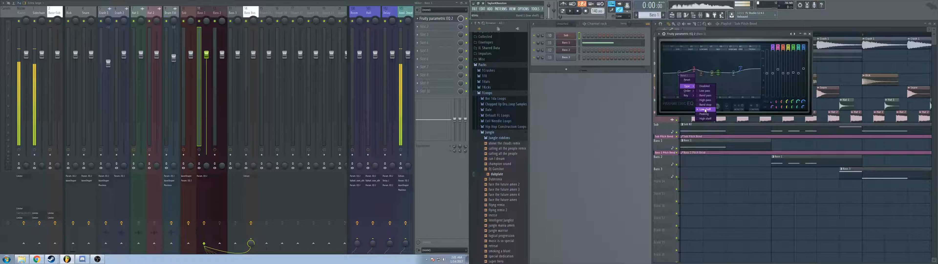
click(706, 100)
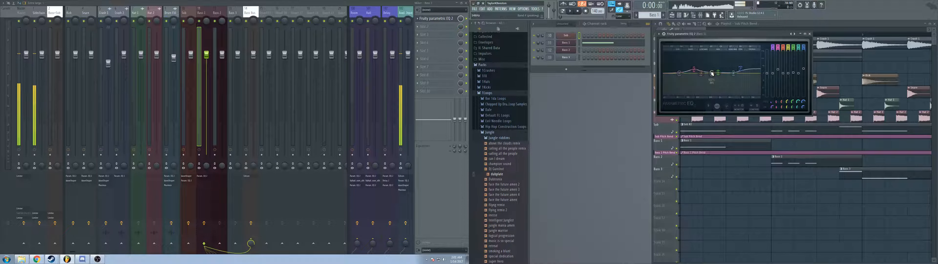
right_click(736, 77)
mouse_move(741, 86)
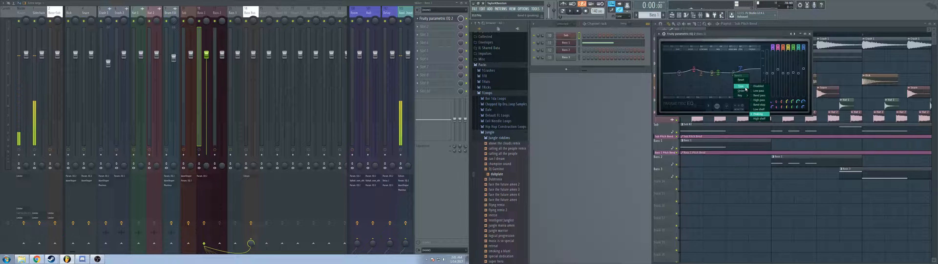
click(753, 99)
right_click(741, 68)
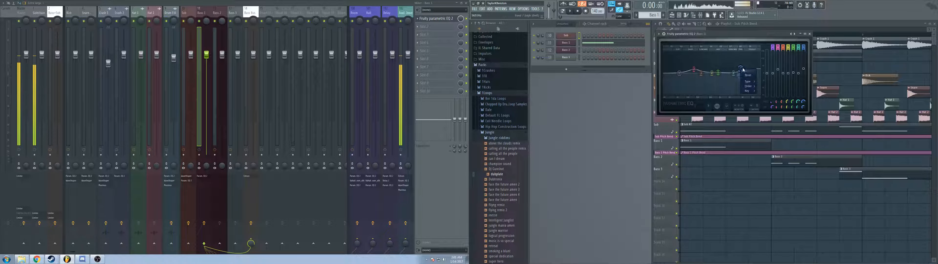
click(676, 60)
Step: Change the lowest band of the Bass 1 Parametric EQ 2 to a high-pass filter
right_click(680, 74)
mouse_move(689, 86)
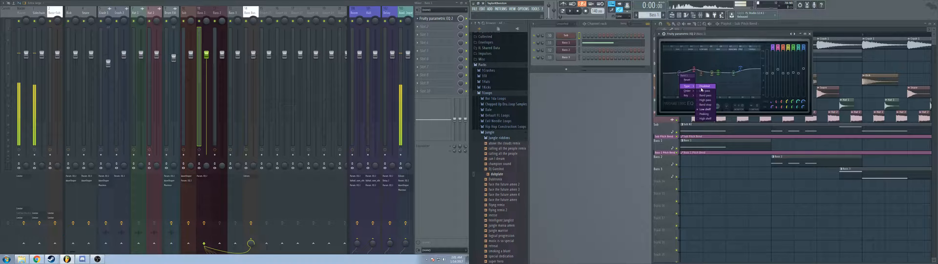
click(706, 101)
mouse_move(680, 74)
mouse_down()
mouse_move(734, 73)
mouse_move(680, 73)
mouse_up()
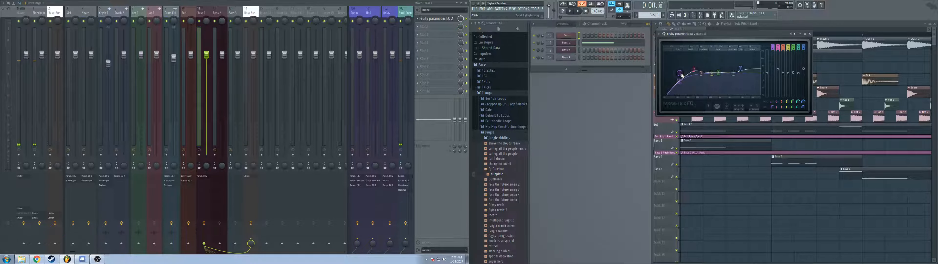
Step: Give the high-pass band of the Bass 1 EQ a steep slope and move its cutoff down to the lowest frequencies
right_click(680, 73)
mouse_move(688, 91)
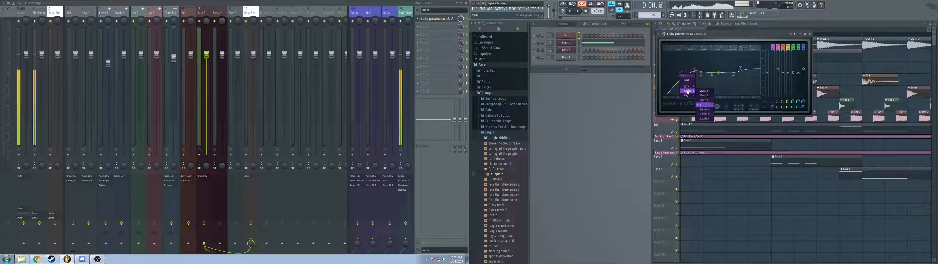
click(704, 93)
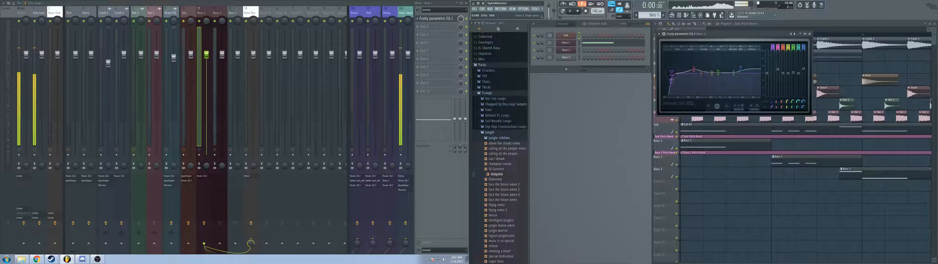
drag(672, 73, 666, 73)
scroll(669, 75, down, 3)
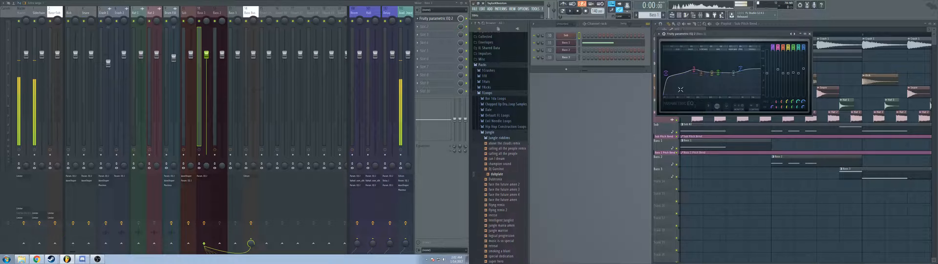
scroll(666, 79, up, 3)
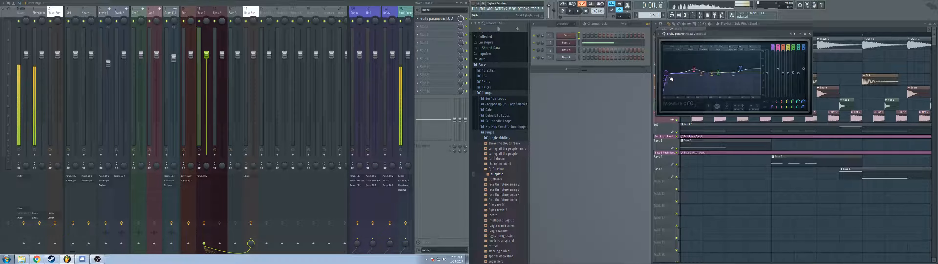
drag(667, 73, 668, 74)
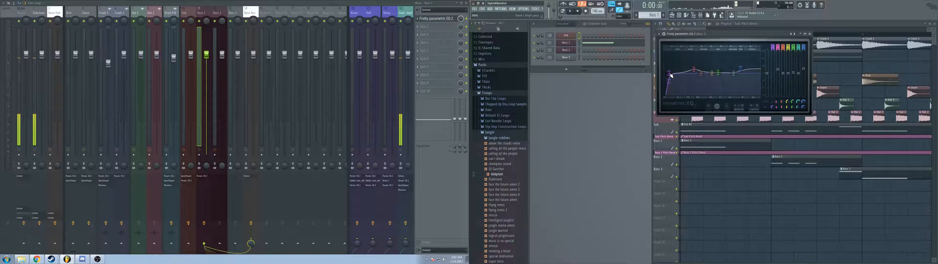
Step: Try the second EQ band beside the high-pass cutoff with a different bandwidth while playing the song
key(space)
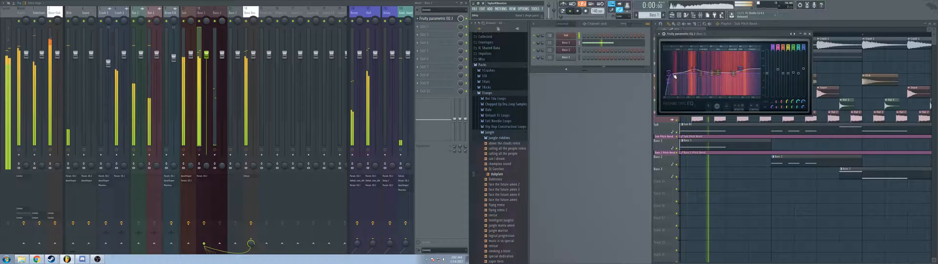
drag(694, 69, 670, 75)
key(space)
key(space)
scroll(669, 73, down, 5)
key(space)
key(space)
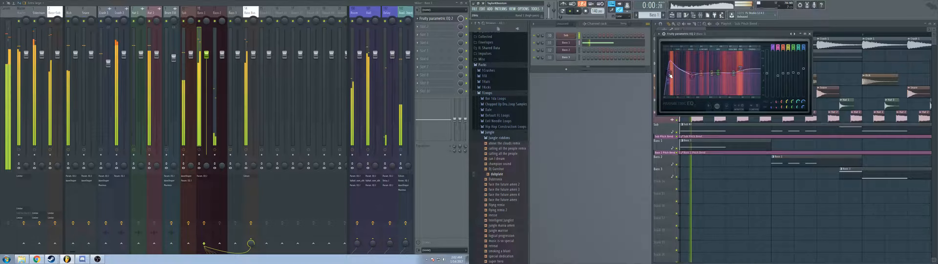
Step: Set the second EQ band to a slight low-mid dip while auditioning the song, and close the equalizer
scroll(668, 73, up, 6)
key(space)
key(space)
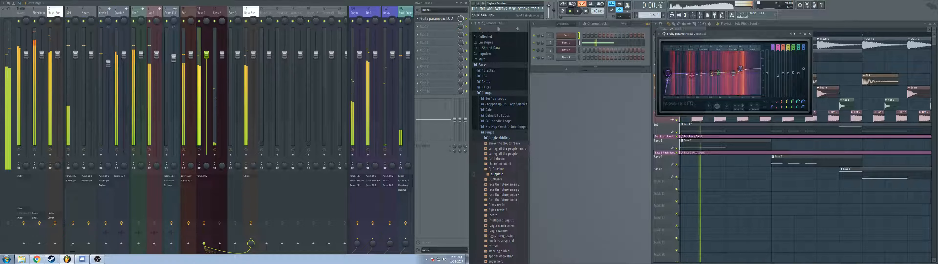
drag(692, 75, 690, 75)
key(space)
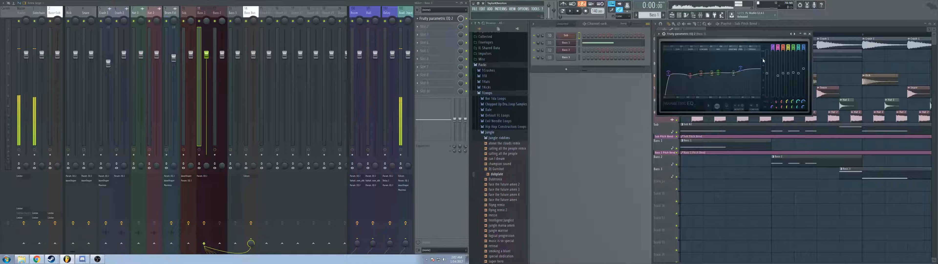
click(810, 33)
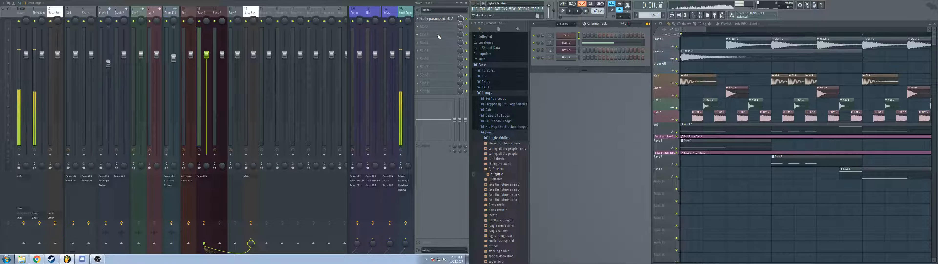
Step: Add Fruity WaveShaper in the second effect slot of the Bass 1 track and move its window beside the playlist
click(433, 31)
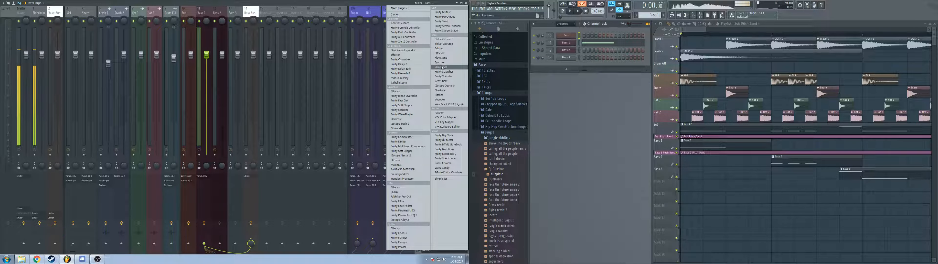
click(412, 117)
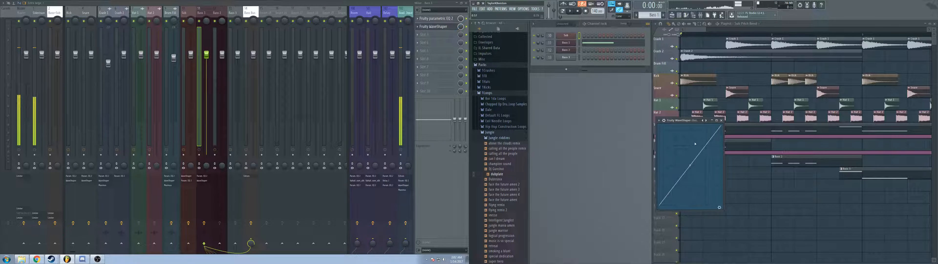
drag(681, 120, 625, 33)
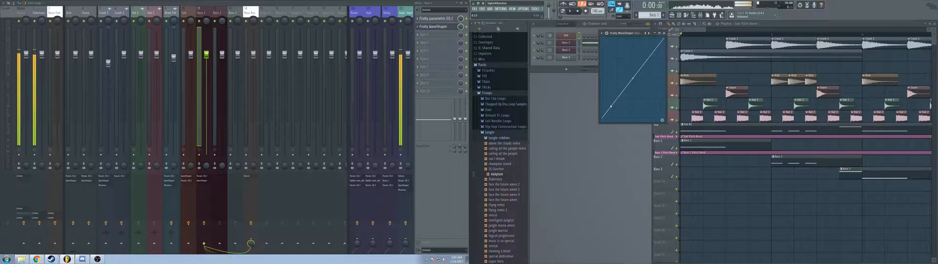
Step: Try flat-bottom, flat-top and upward-bent curves in the Fruity WaveShaper graph, and restore the straight diagonal
right_click(621, 71)
drag(620, 71, 685, 157)
click(574, 14)
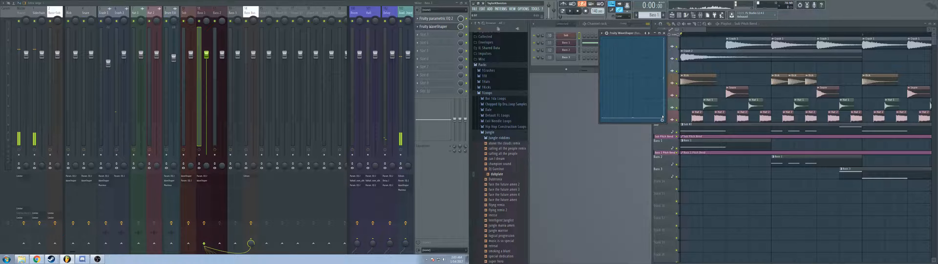
drag(664, 119, 565, 16)
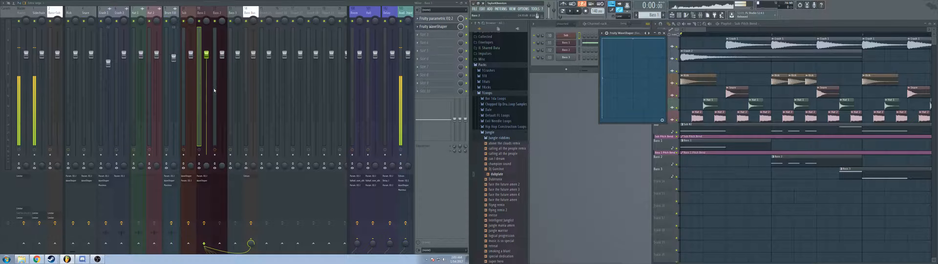
click(572, 12)
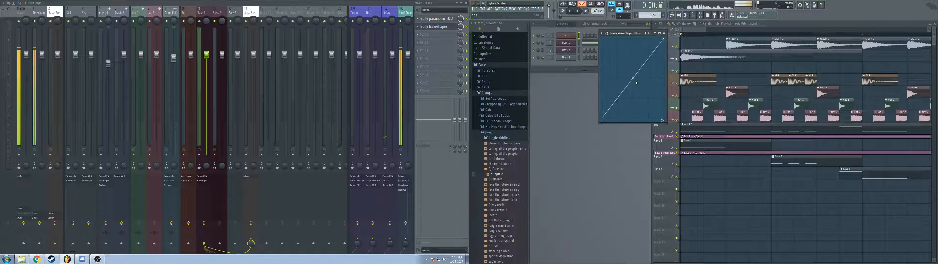
drag(634, 78, 633, 45)
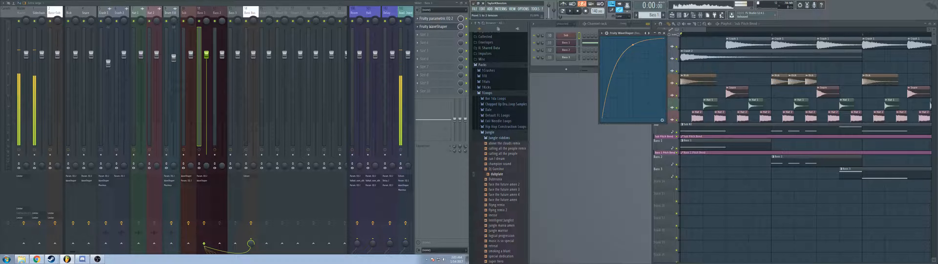
right_click(633, 45)
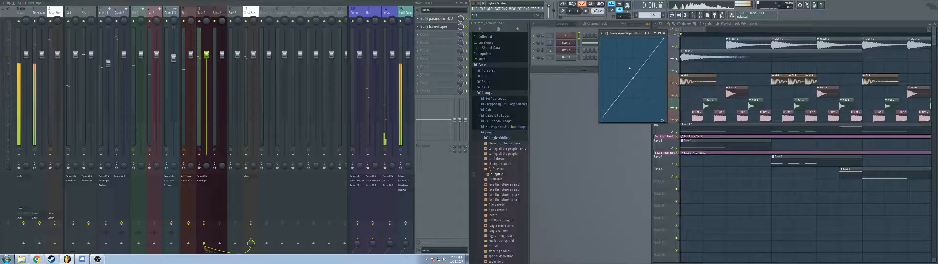
Step: Add a control point to the WaveShaper curve and shift it above the diagonal while playing the song
right_click(629, 66)
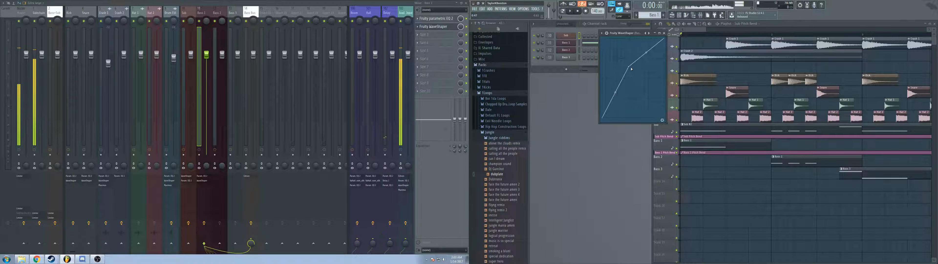
drag(631, 68, 616, 50)
key(space)
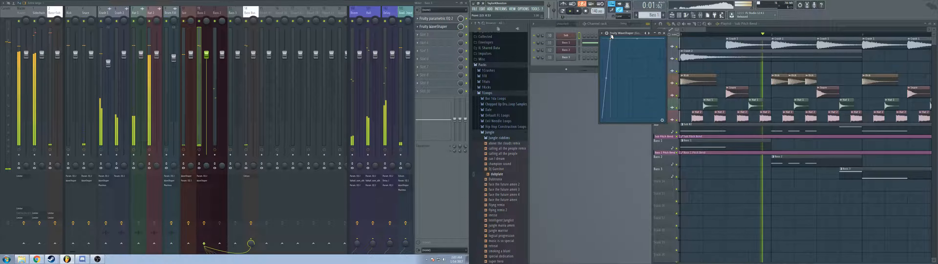
drag(615, 37, 623, 58)
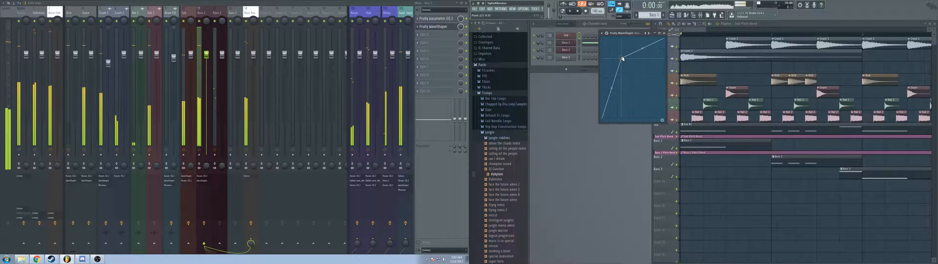
key(space)
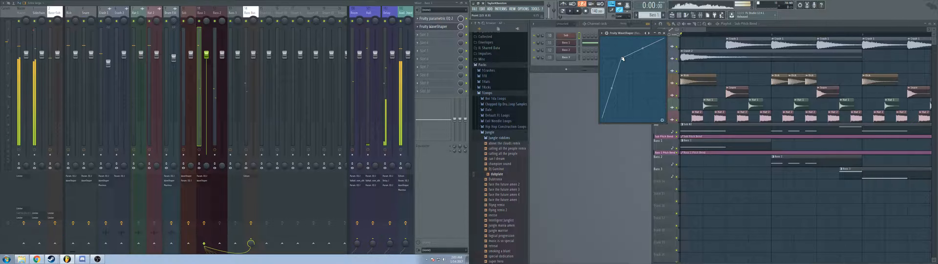
Step: Move the WaveShaper control point to the left edge and down to the graph's baseline, and audition the song
drag(623, 58, 605, 62)
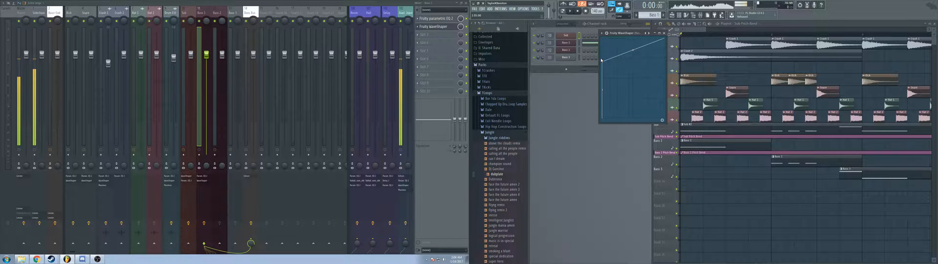
drag(602, 60, 618, 118)
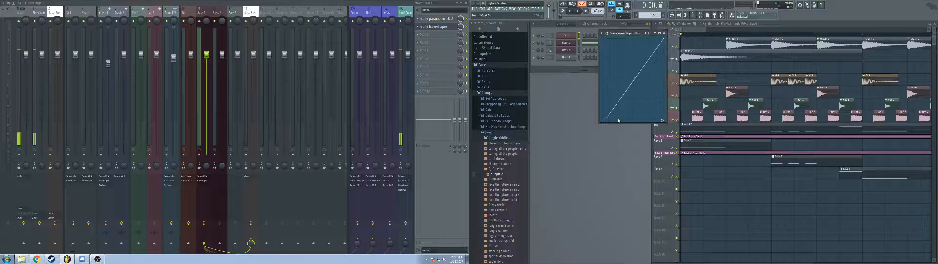
key(space)
key(space)
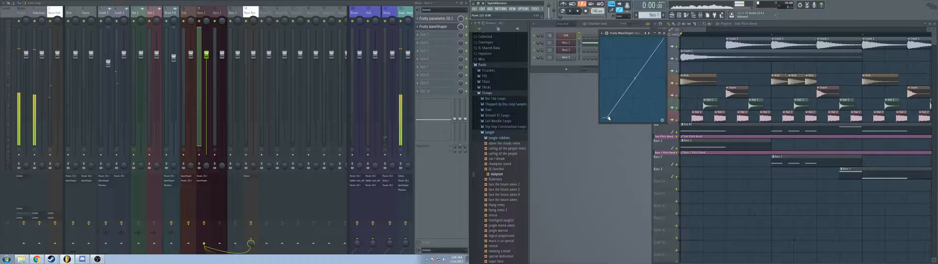
Step: Raise a steep WaveShaper step above the baseline point to well over half height, and play the song
drag(608, 118, 602, 67)
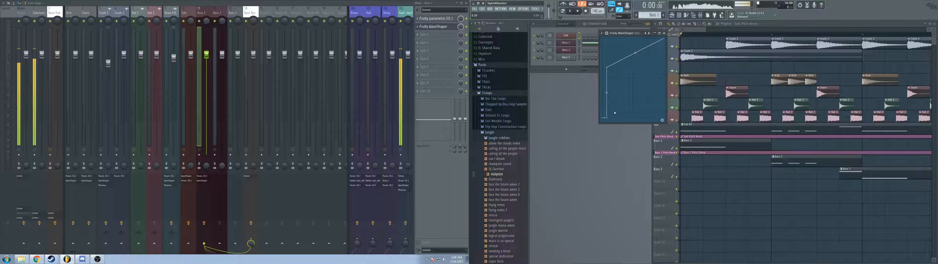
key(space)
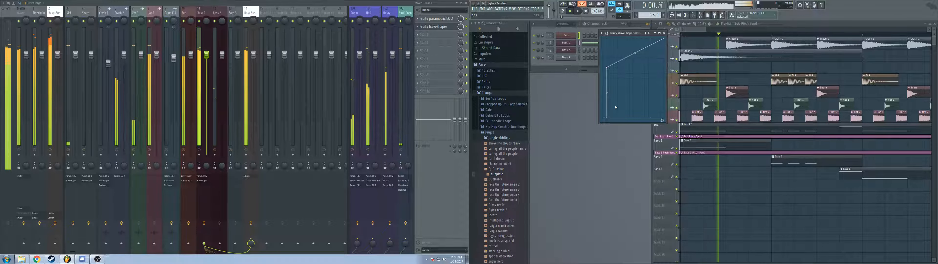
key(space)
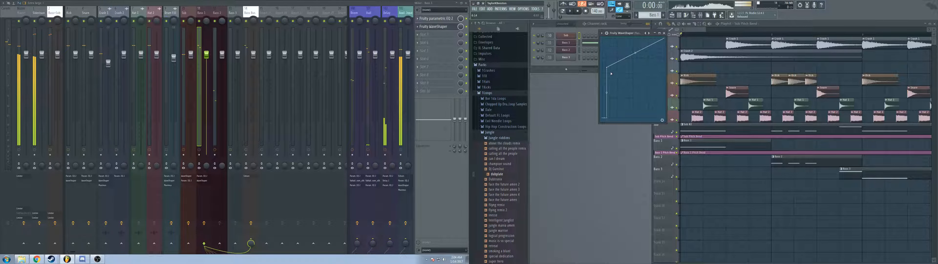
Step: Try pushing the upper WaveShaper point to the graph's ceiling while playing the song, and delete that point
key(space)
drag(607, 68, 607, 39)
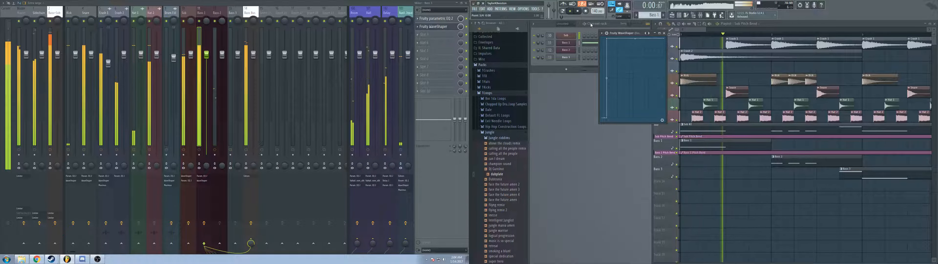
key(space)
right_click(608, 39)
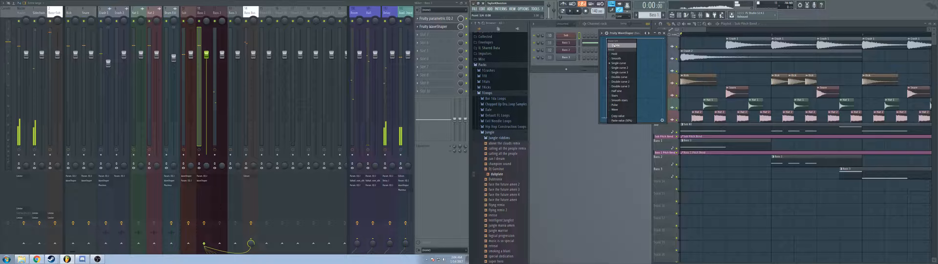
click(615, 46)
Step: Add a new WaveShaper point just over half height directly above the baseline point, audition the song, and close the plugin
right_click(616, 75)
key(space)
drag(616, 75, 606, 72)
key(space)
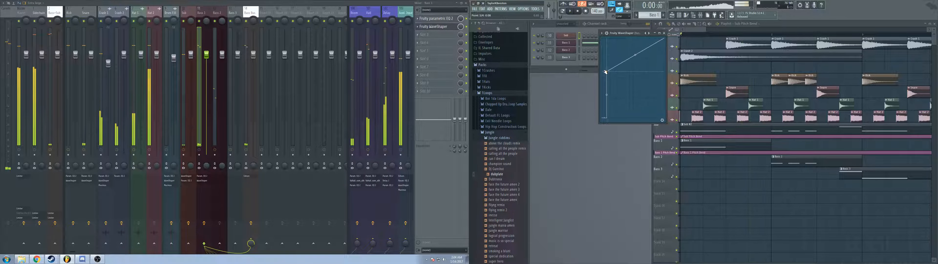
key(space)
key(space)
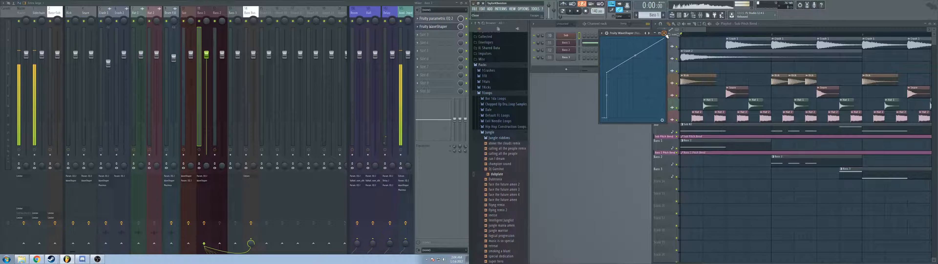
click(665, 33)
Step: Add Maximus in the third effect slot of the Bass 1 track and move its window clear of the playlist
click(428, 40)
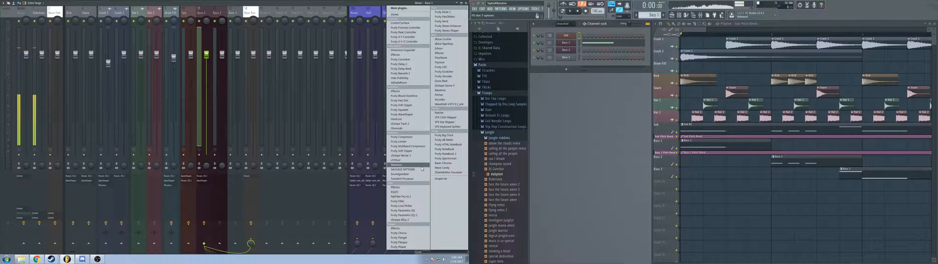
click(419, 164)
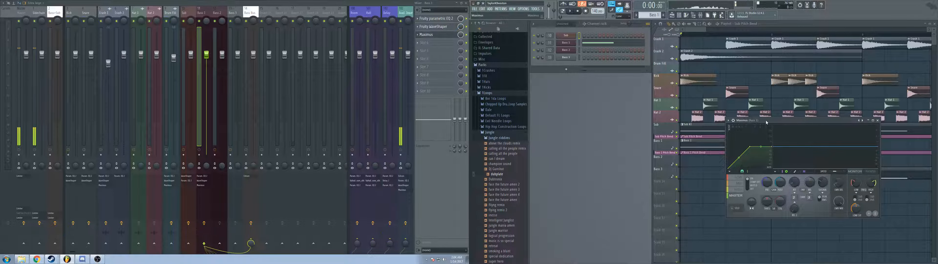
drag(767, 122, 546, 75)
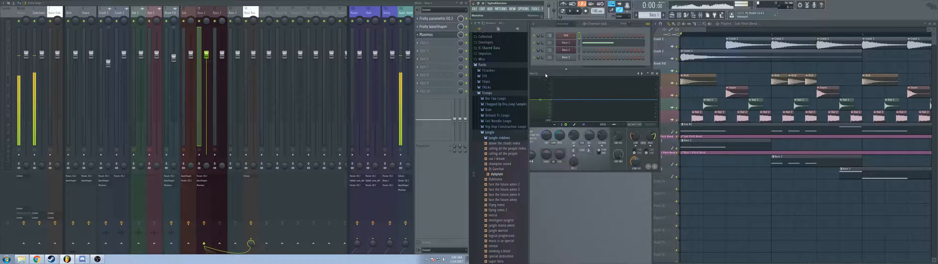
Step: Move the Maximus window below the drum clips and place the Bass 1 track's Fruity Parametric EQ 2 window above it
drag(598, 74, 777, 77)
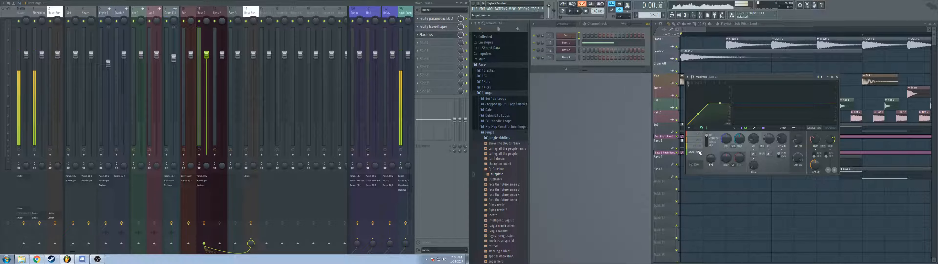
drag(743, 78, 684, 110)
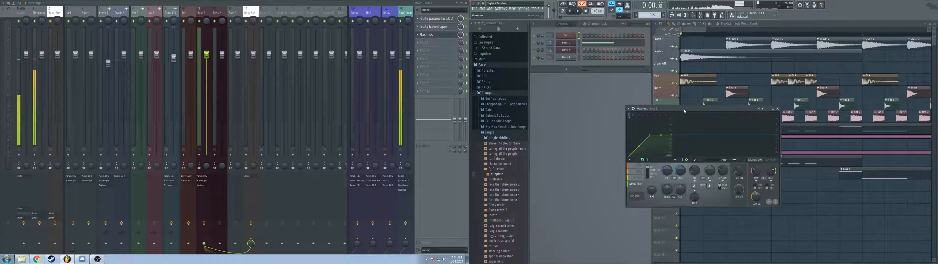
click(433, 19)
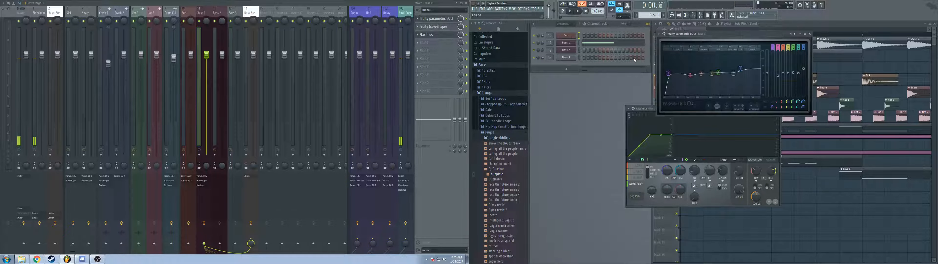
drag(724, 33, 749, 23)
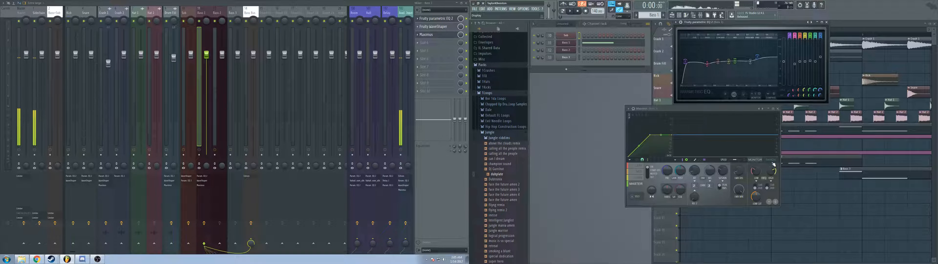
Step: Show the band ranges and output spectrogram in Maximus, and play the song to compare its display with the EQ's
click(746, 160)
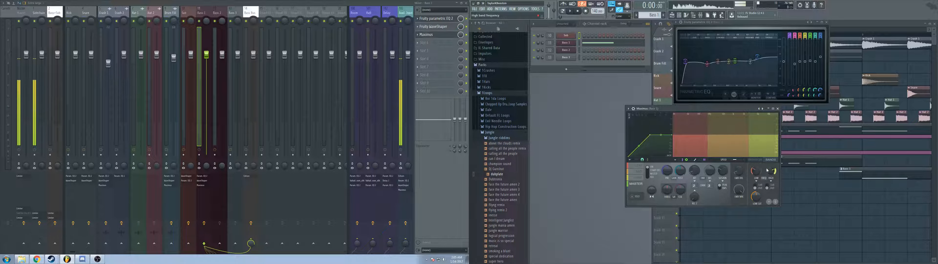
drag(774, 170, 769, 176)
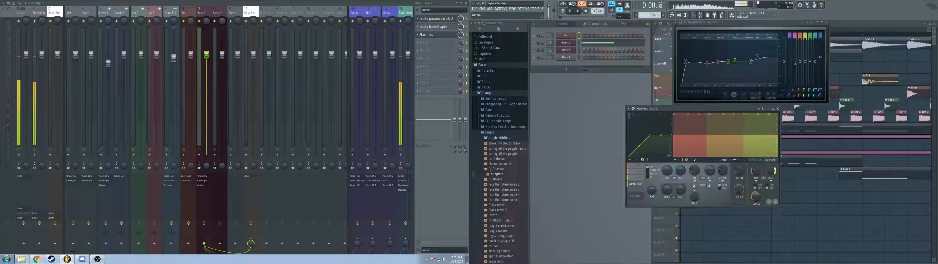
click(745, 160)
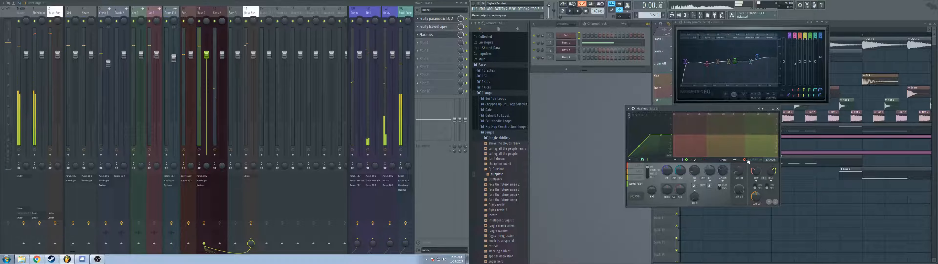
key(space)
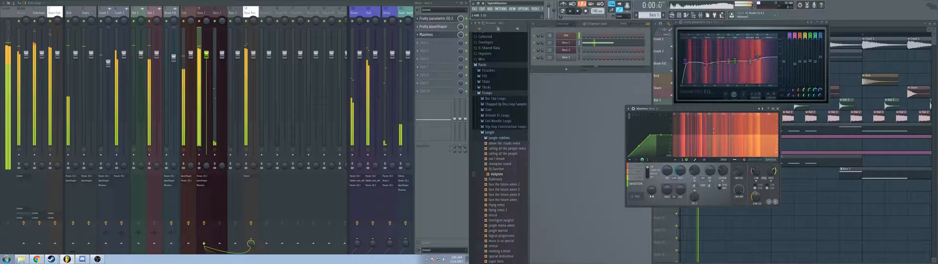
key(space)
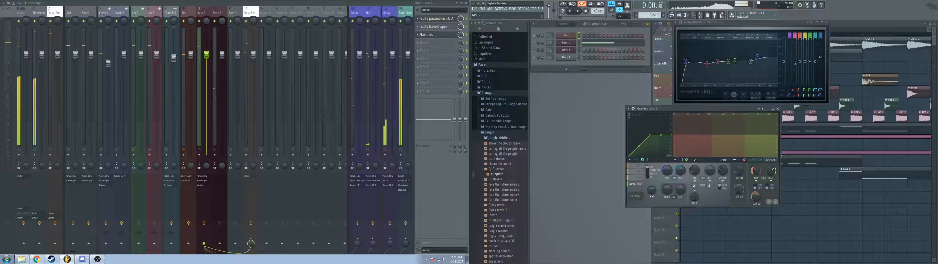
click(769, 169)
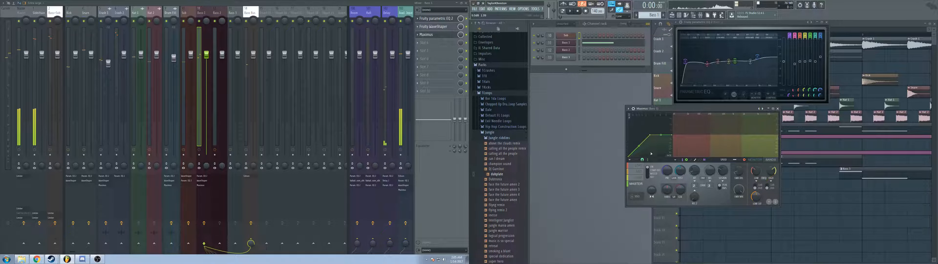
Step: Look through the low, mid and high bands in Maximus, and return to the master band with the monitor display
click(637, 171)
click(638, 166)
click(639, 177)
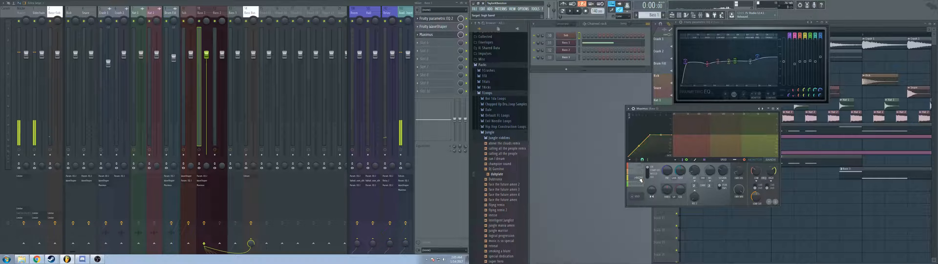
click(640, 172)
click(639, 166)
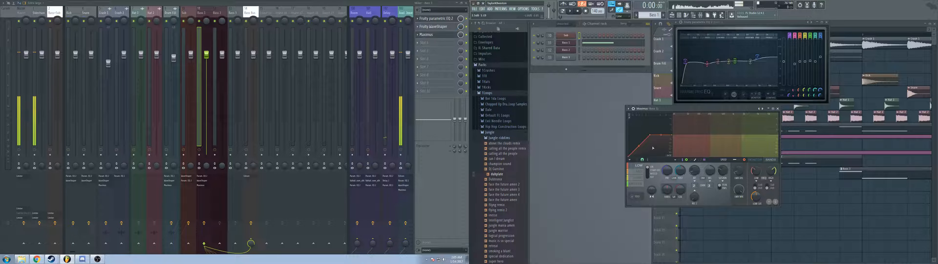
click(636, 183)
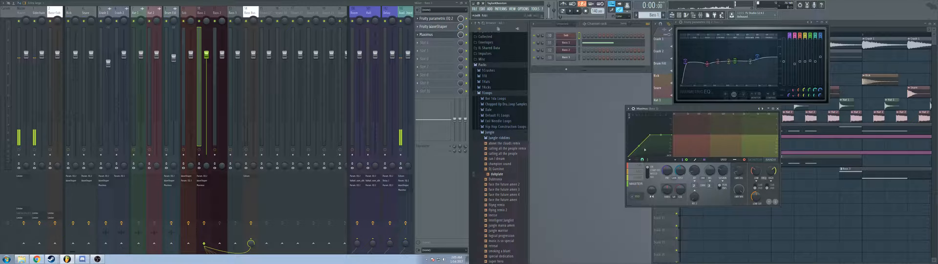
click(755, 160)
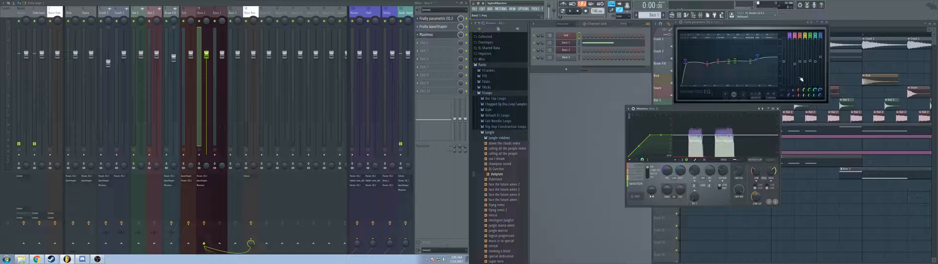
Step: Replace the EQ window with the WaveShaper, and straighten the Maximus master curve up to the ceiling while adjusting its soft saturation threshold
click(827, 22)
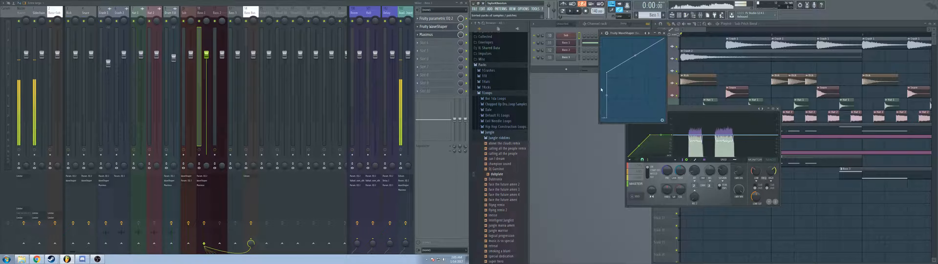
click(648, 149)
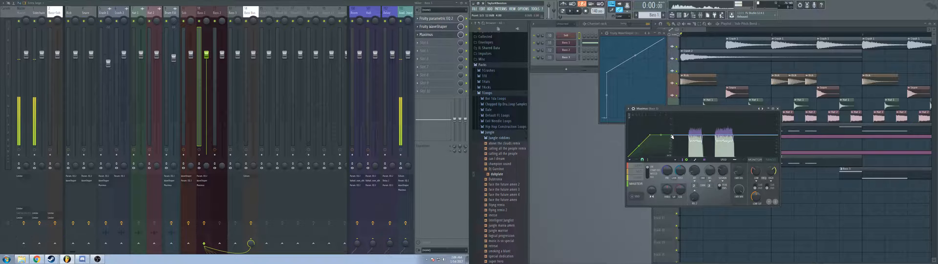
drag(673, 135, 672, 113)
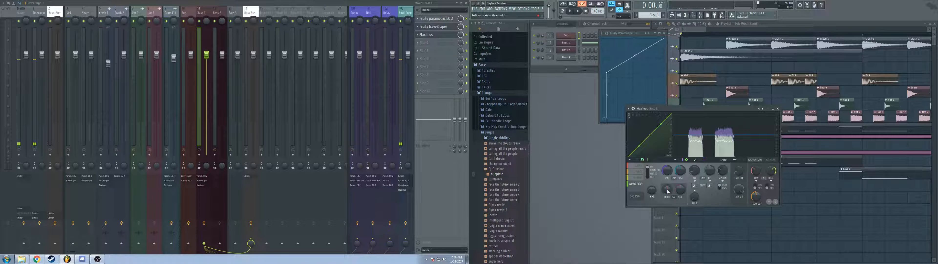
drag(667, 187, 668, 192)
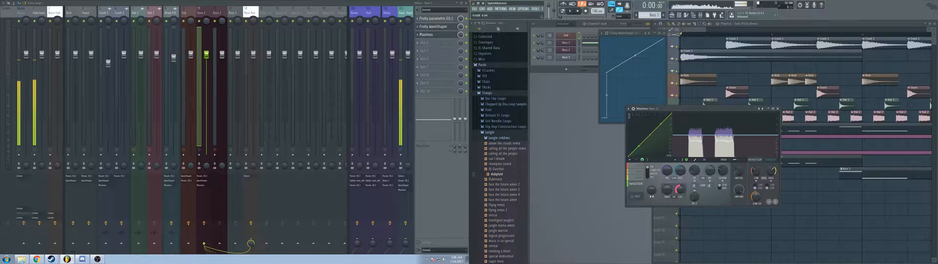
Step: Straighten the high, mid and low band curves in Maximus up to the ceiling, adjusting the high band's soft saturation ceiling
click(644, 181)
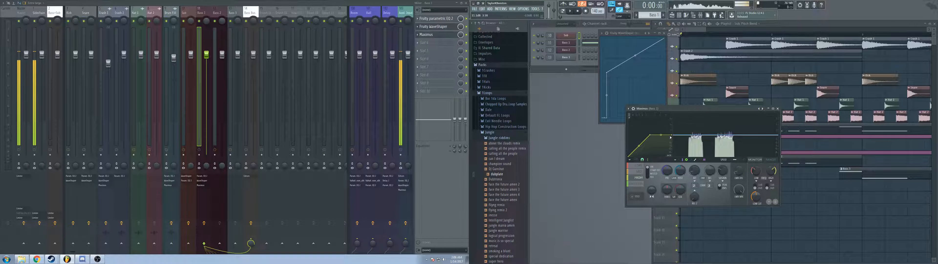
drag(680, 190, 681, 193)
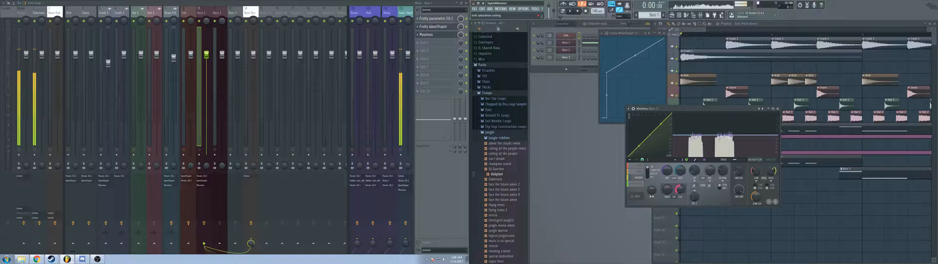
click(640, 172)
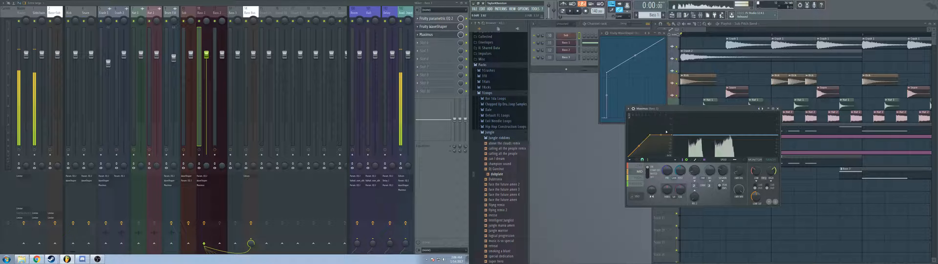
drag(672, 135, 672, 114)
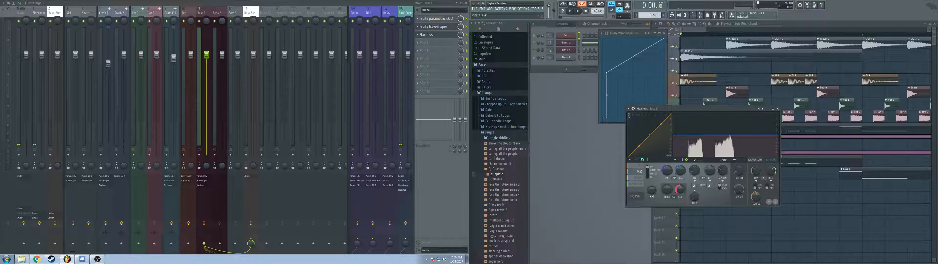
click(639, 166)
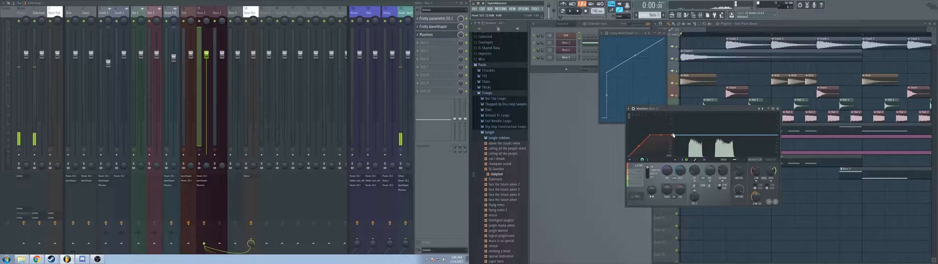
drag(673, 135, 672, 113)
Step: Return to the master band and load the Default preset in Maximus
click(640, 184)
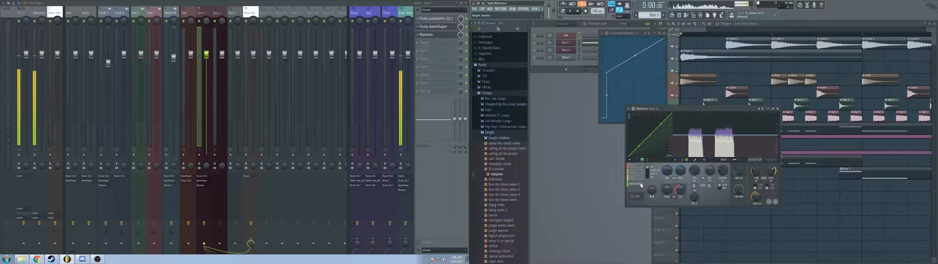
right_click(763, 109)
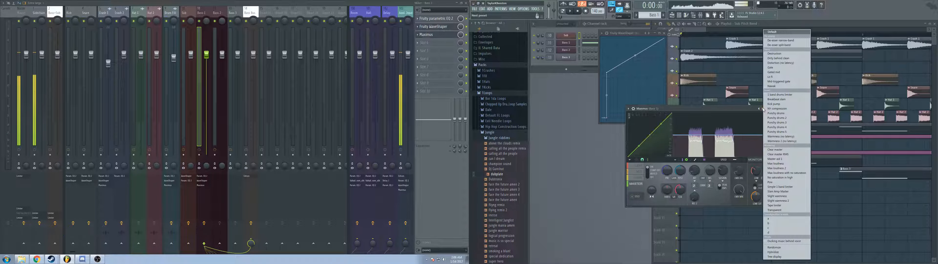
click(782, 34)
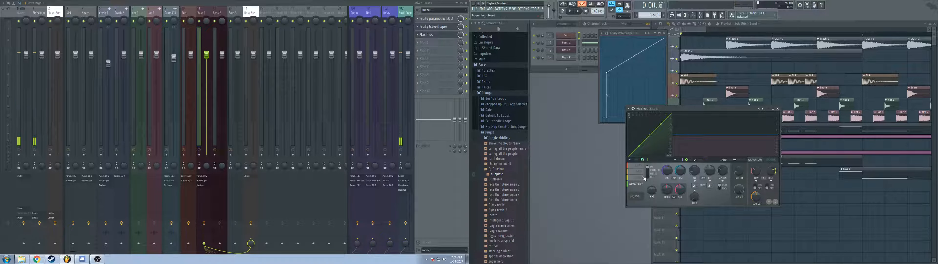
Step: Check the low, mid and high band curves in Maximus, and return to the master band
click(638, 165)
click(639, 171)
click(639, 178)
click(639, 184)
click(639, 177)
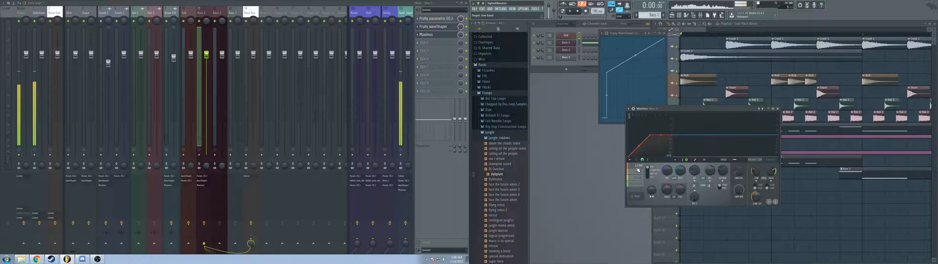
click(639, 171)
click(639, 165)
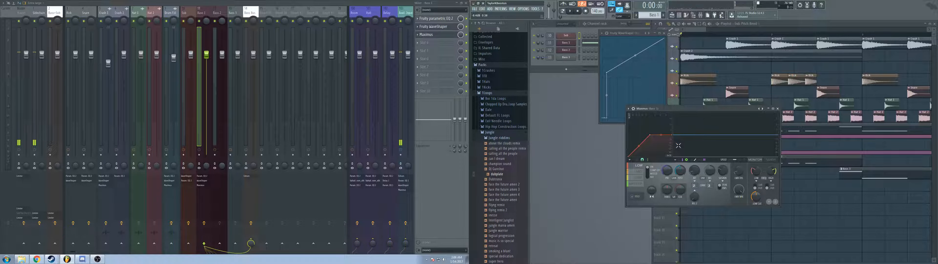
click(636, 183)
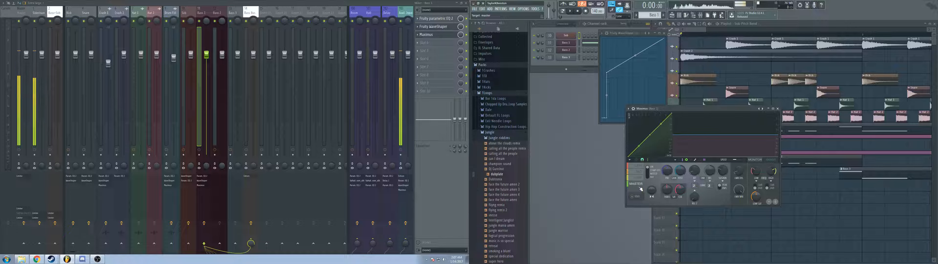
Step: Close the WaveShaper window and bow the Maximus master curve upward from its middle point while auditioning the song
click(664, 33)
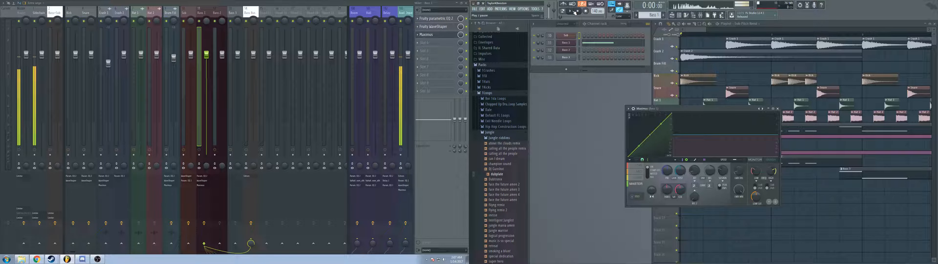
drag(652, 132, 642, 136)
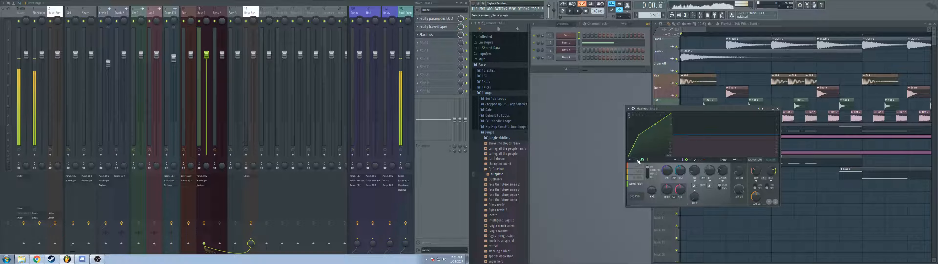
key(space)
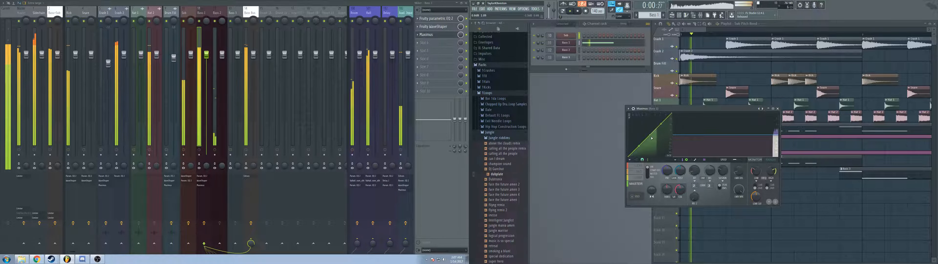
key(space)
key(space)
mouse_move(651, 135)
mouse_down()
mouse_move(634, 135)
mouse_move(645, 135)
mouse_up()
key(space)
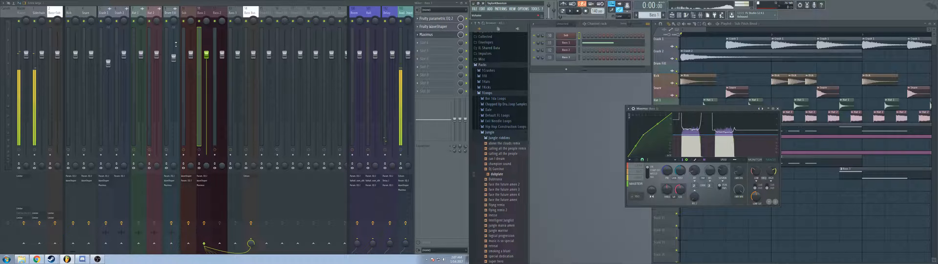
Step: Try a Fruity Limiter on the bass bus while auditioning the song, and remove it from its slot
click(250, 33)
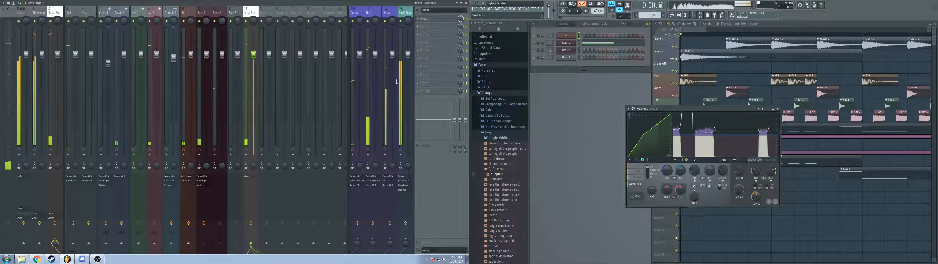
click(436, 26)
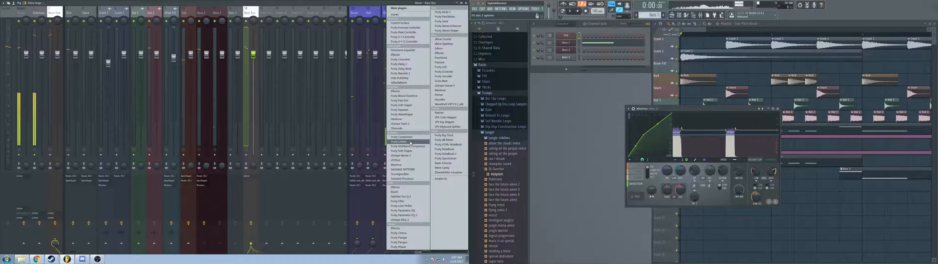
click(400, 142)
drag(591, 68, 753, 41)
key(space)
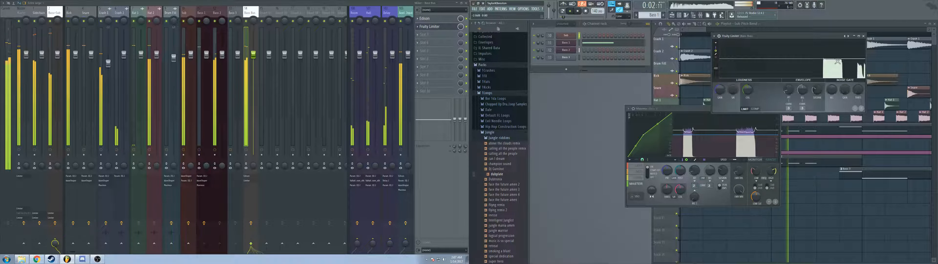
key(space)
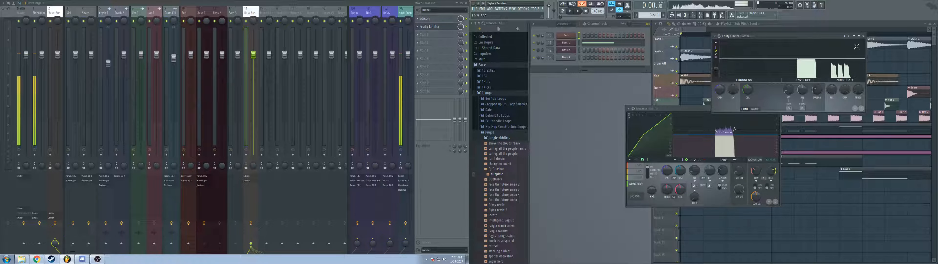
click(864, 35)
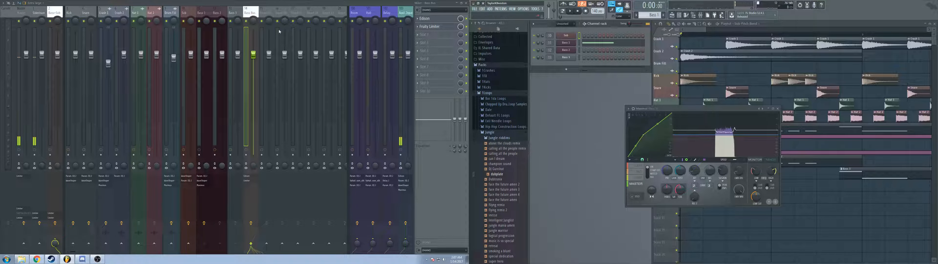
click(419, 29)
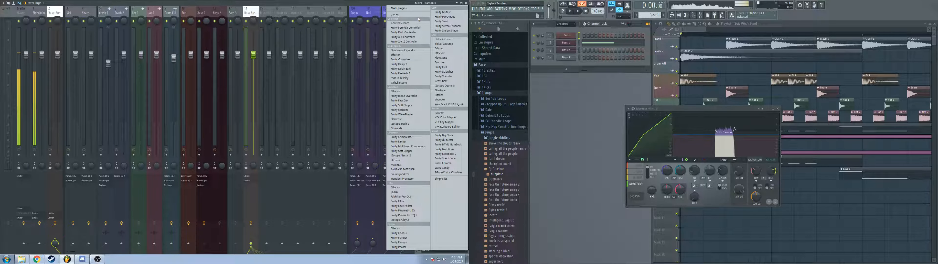
click(420, 17)
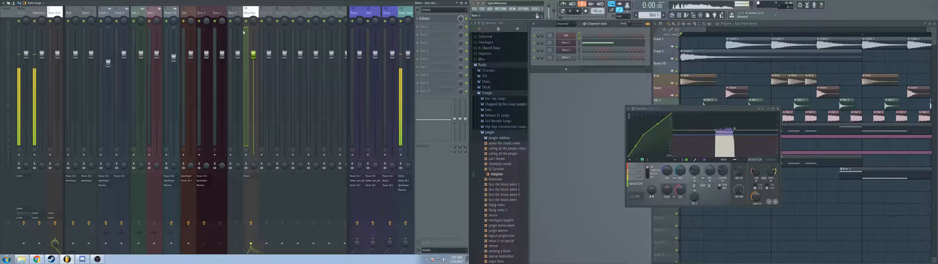
Step: Return to Maximus on the Bass 1 track and adjust the master band's stereo separation while auditioning the song
click(209, 12)
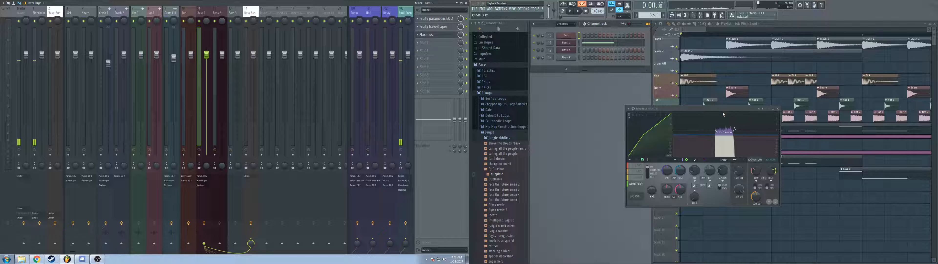
click(440, 36)
click(440, 37)
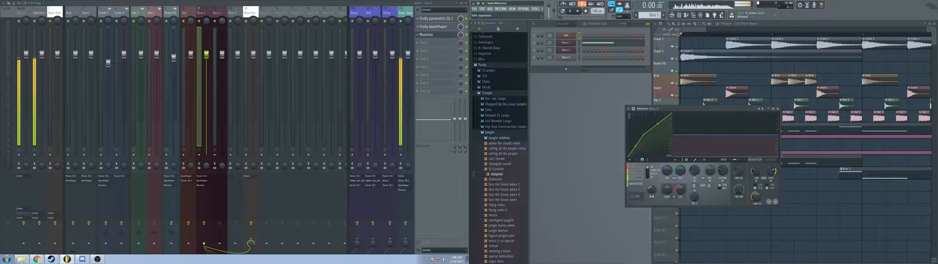
mouse_move(650, 190)
mouse_down()
mouse_move(649, 177)
mouse_move(652, 191)
mouse_up()
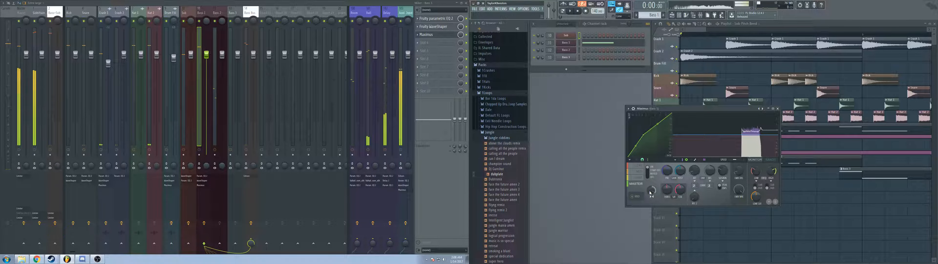
drag(652, 193, 653, 196)
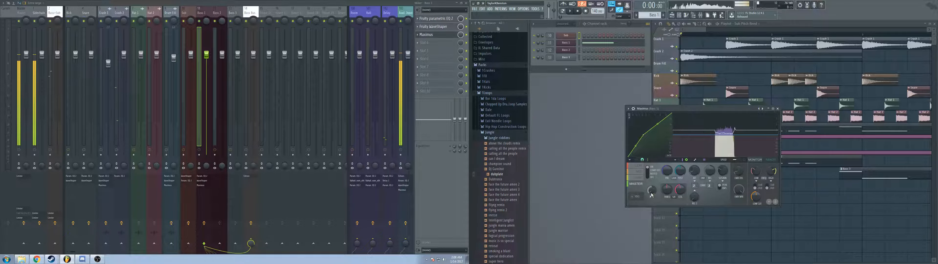
key(space)
key(space)
key(space)
key(space)
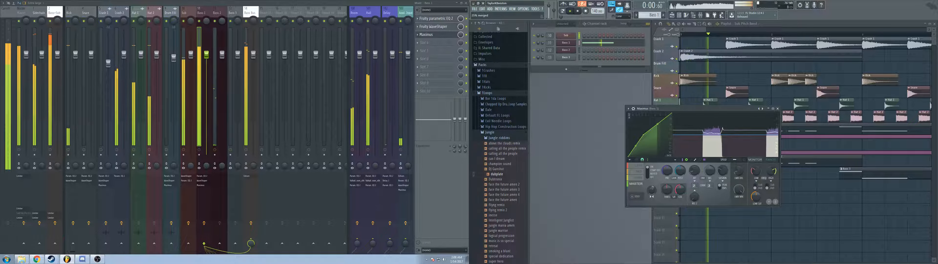
drag(652, 192, 652, 157)
key(space)
key(space)
key(space)
key(space)
key(space)
key(space)
key(space)
drag(652, 190, 652, 222)
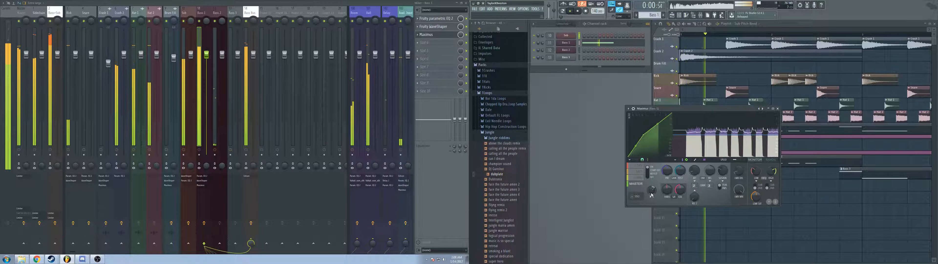
key(space)
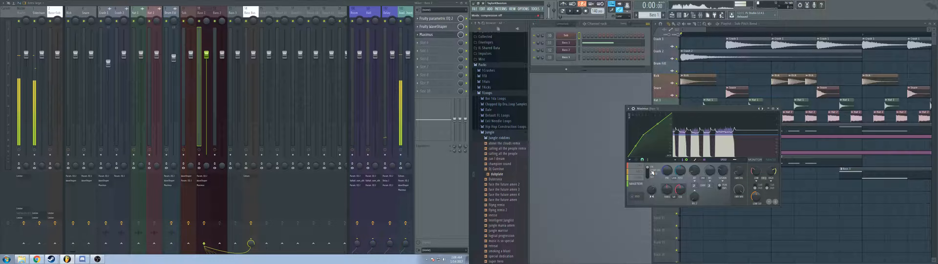
key(space)
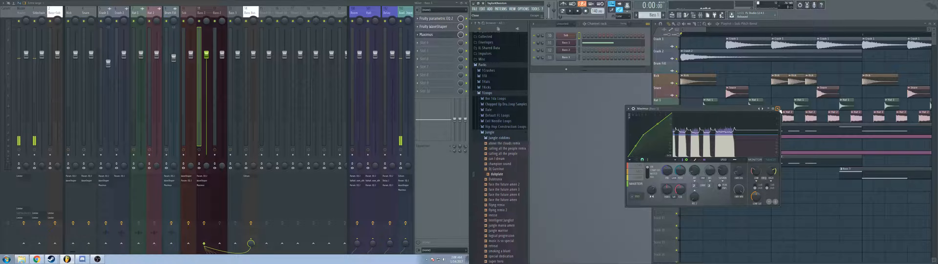
Step: Close Maximus and audition the song from the start and from a further point in the playlist
click(779, 109)
key(space)
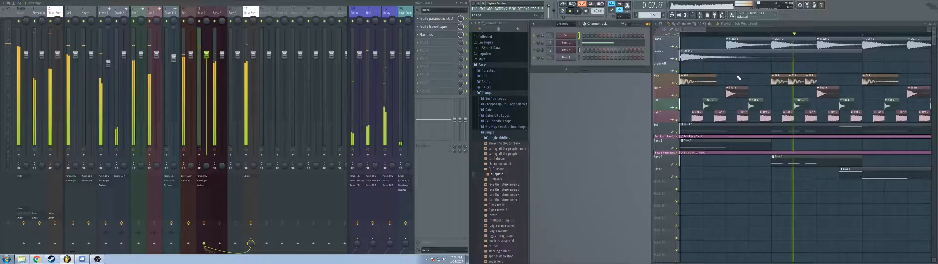
key(space)
key(space)
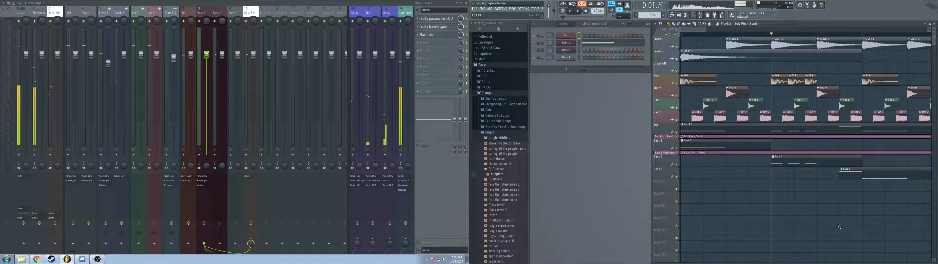
scroll(812, 204, down, 5)
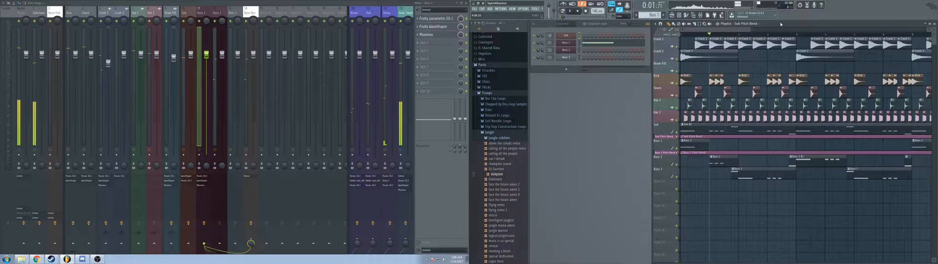
click(785, 34)
key(space)
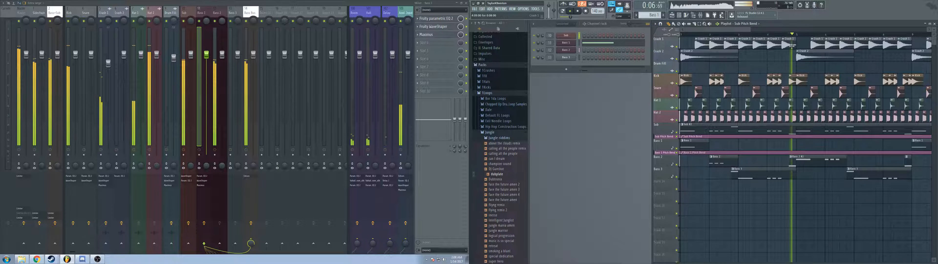
scroll(815, 226, up, 5)
scroll(795, 213, up, 1)
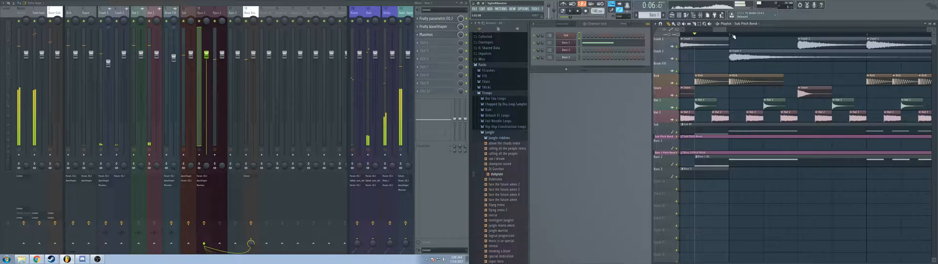
key(space)
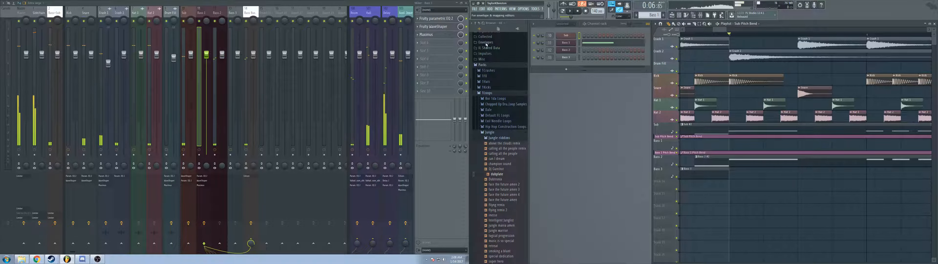
Step: Add Fruity Parametric EQ 2 to the first effect slot of the Bass 2 mixer track
click(220, 14)
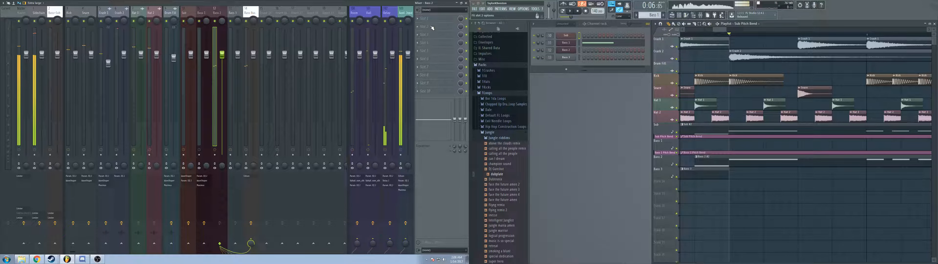
click(433, 23)
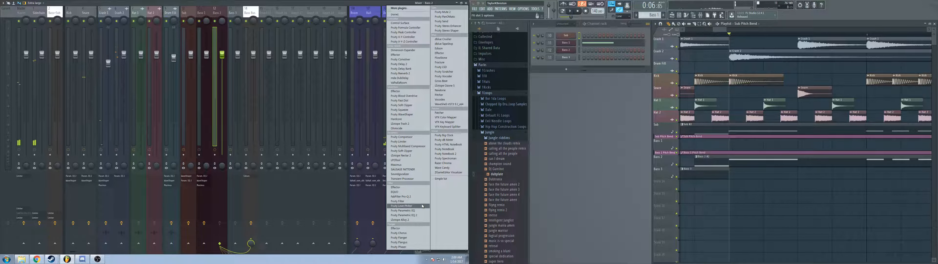
click(423, 216)
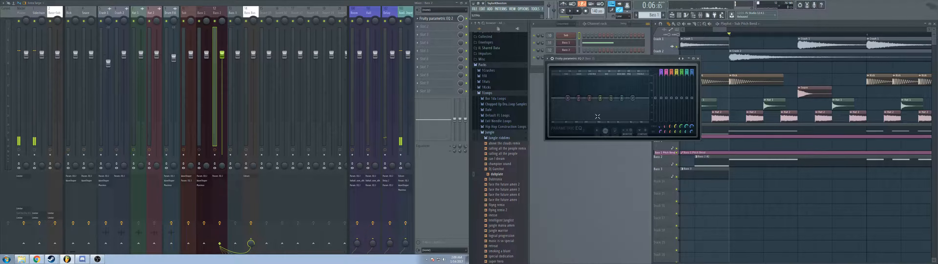
Step: Set the lowest band of the Bass 2 EQ to high pass with a Steep 8 slope and lower its cutoff
right_click(568, 97)
mouse_move(577, 112)
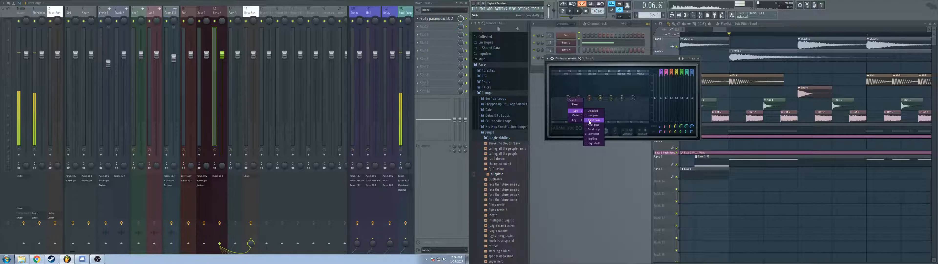
click(592, 125)
right_click(568, 98)
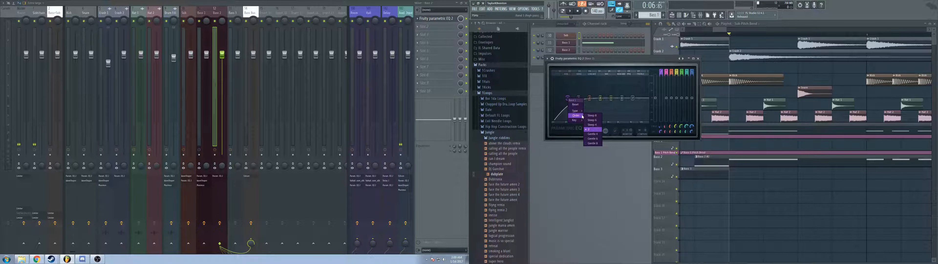
click(592, 116)
drag(564, 98, 559, 98)
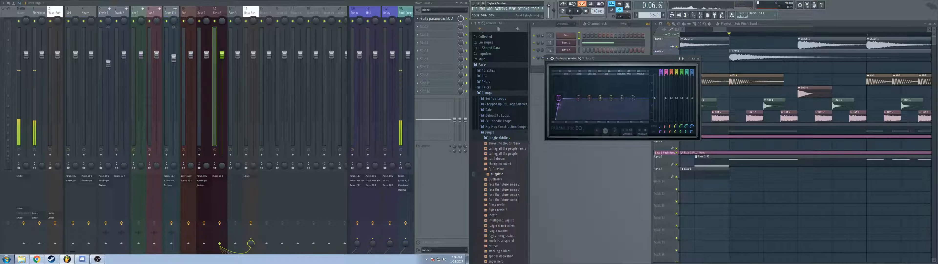
Step: Shape the Bass 2 EQ with a slight low-mid dip and gently raised upper bands while auditioning, and close its window
key(space)
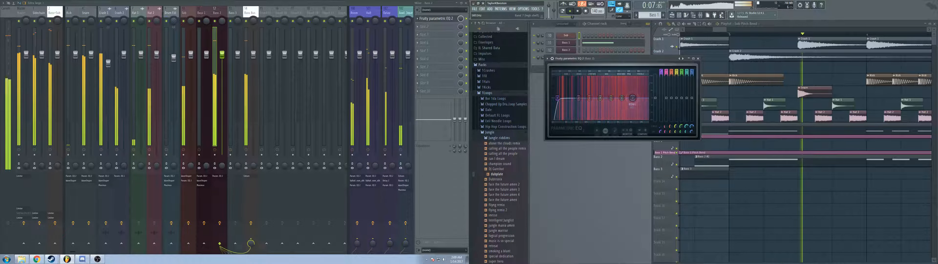
drag(634, 98, 589, 100)
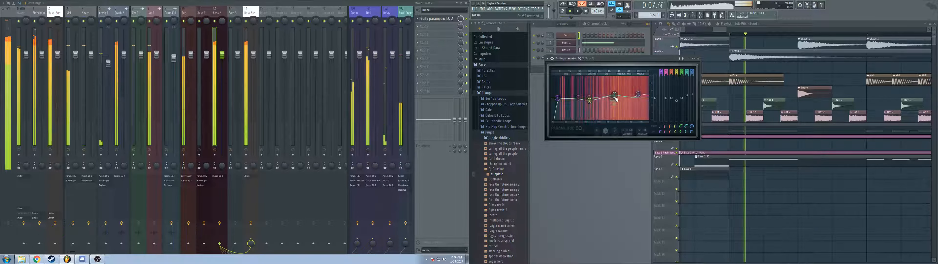
drag(646, 95, 645, 96)
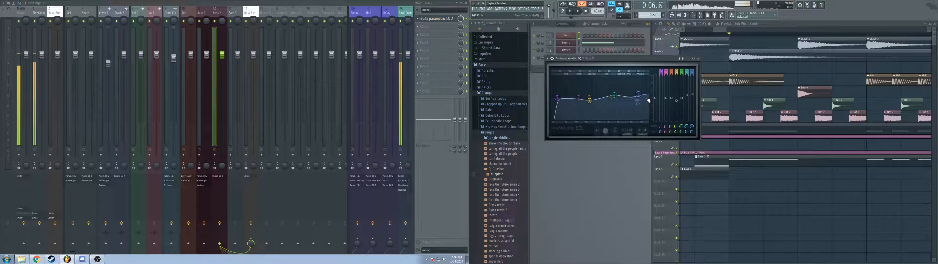
click(698, 58)
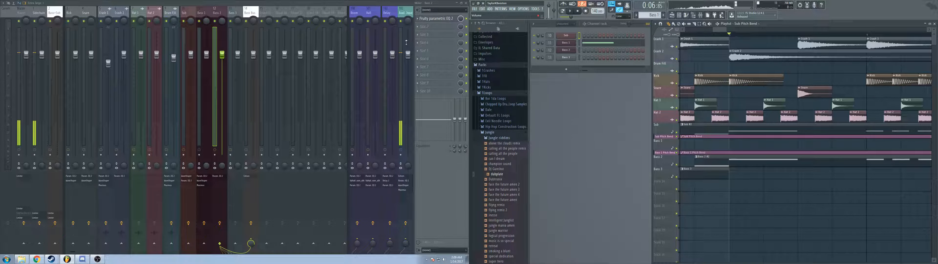
Step: Add Fruity WaveShaper to the second slot of Bass 2 and bend its curve steeply up to the ceiling while auditioning
click(427, 28)
click(408, 116)
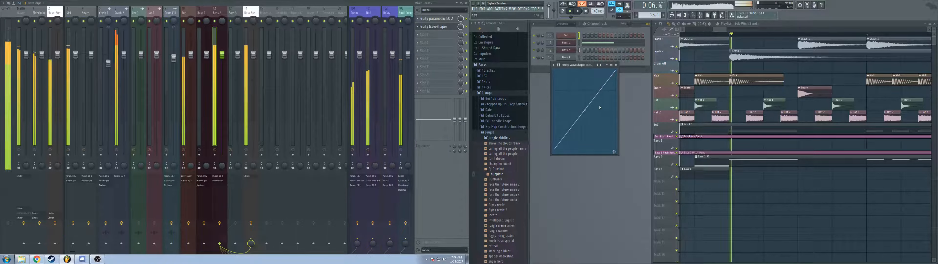
right_click(570, 78)
key(space)
key(space)
mouse_move(570, 77)
mouse_down()
mouse_move(555, 67)
mouse_move(568, 65)
mouse_move(566, 79)
mouse_up()
key(space)
key(space)
key(space)
key(space)
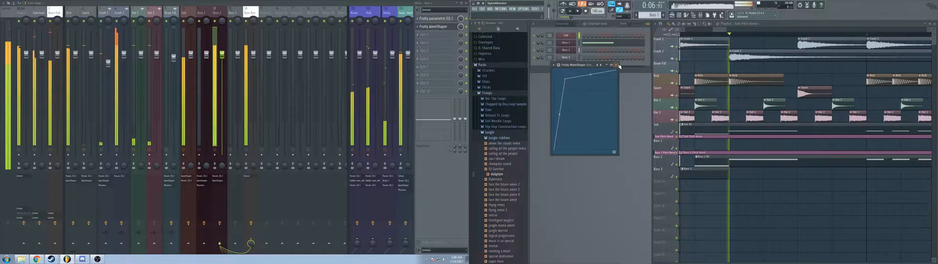
click(617, 65)
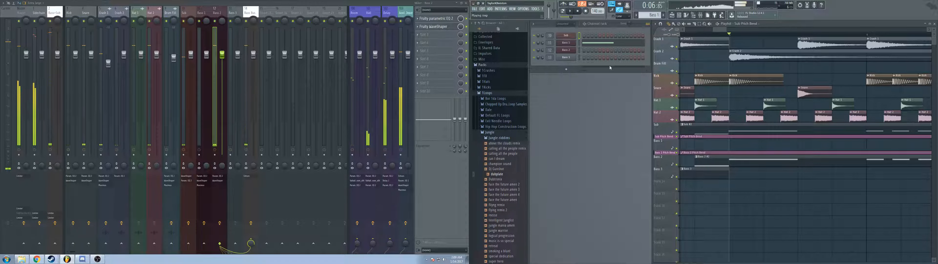
Step: Add Maximus to the third effect slot of Bass 2 and load its Default preset
click(429, 45)
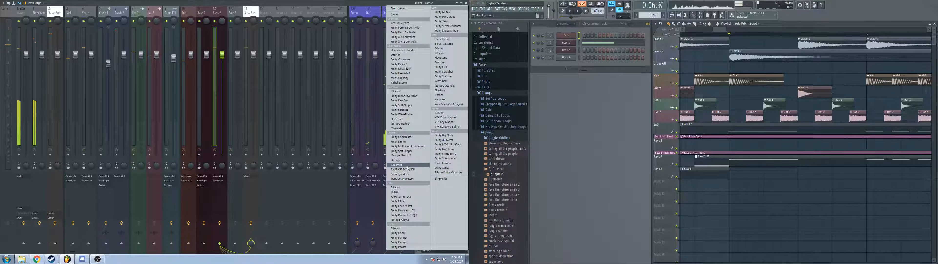
click(400, 165)
click(694, 71)
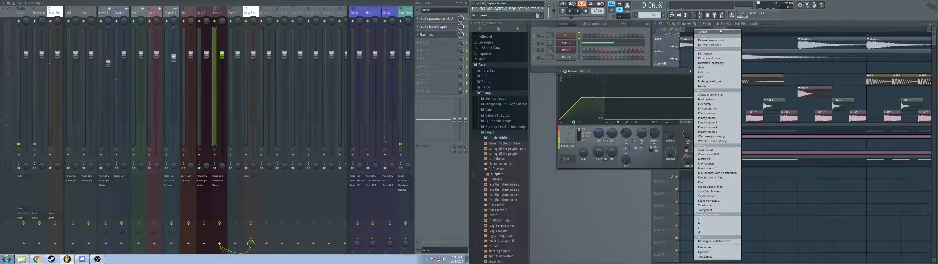
click(720, 32)
Step: Adjust the master stereo separation in the Bass 2 Maximus while auditioning, and close its window
key(space)
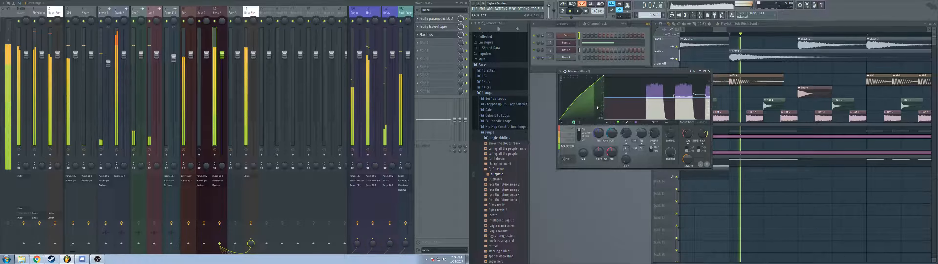
key(space)
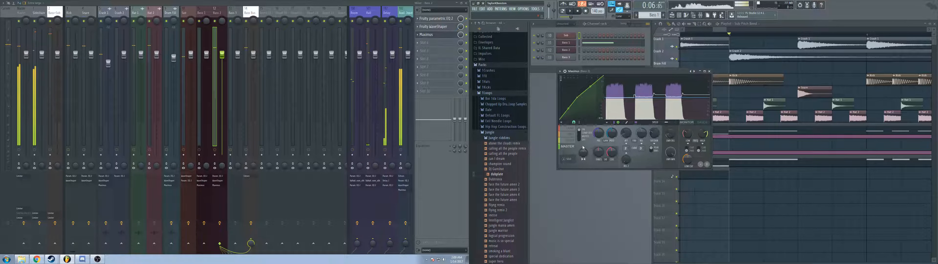
key(space)
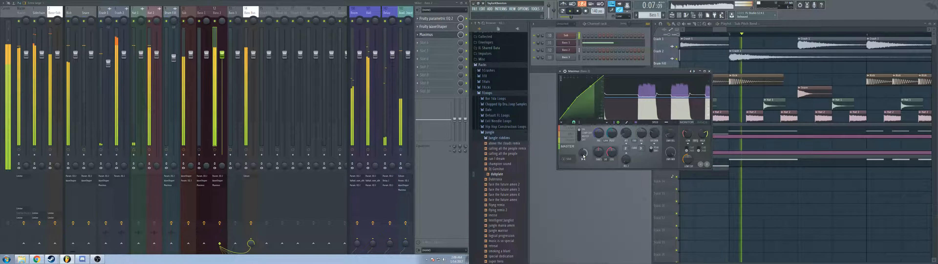
drag(584, 156, 584, 174)
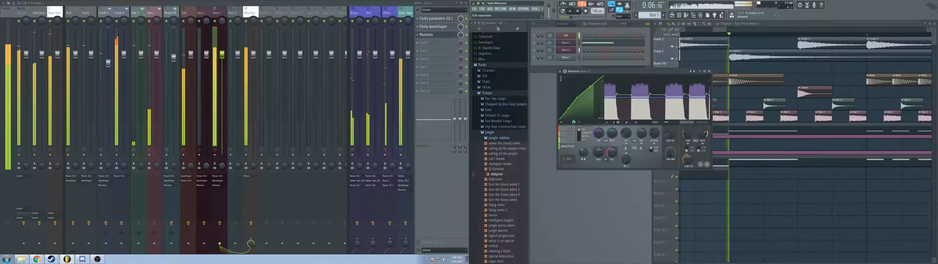
click(709, 71)
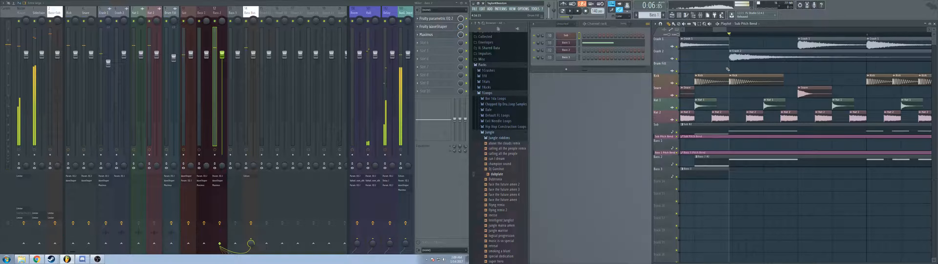
Step: Try Fruity Limiter in the second slot of the bass bus and audition the song from the start
scroll(750, 111, down, 5)
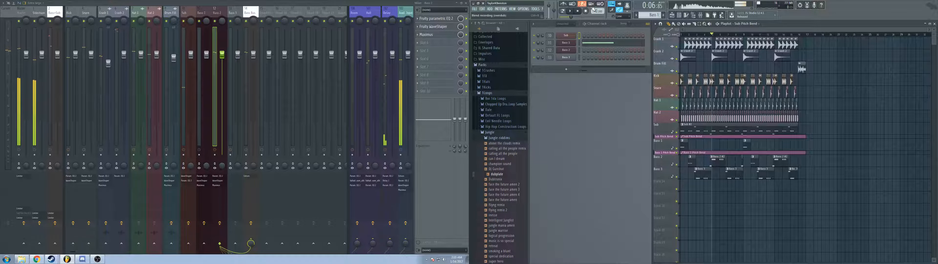
key(space)
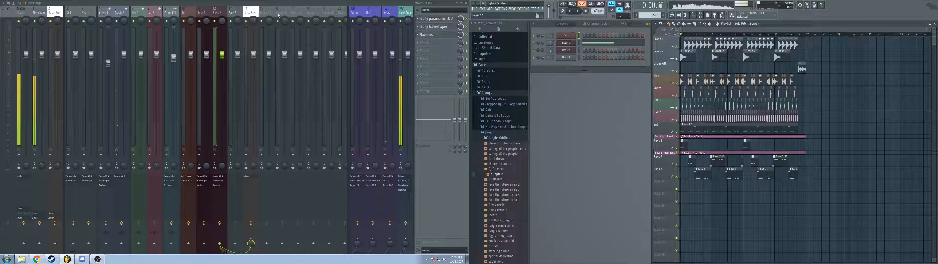
click(250, 13)
click(437, 26)
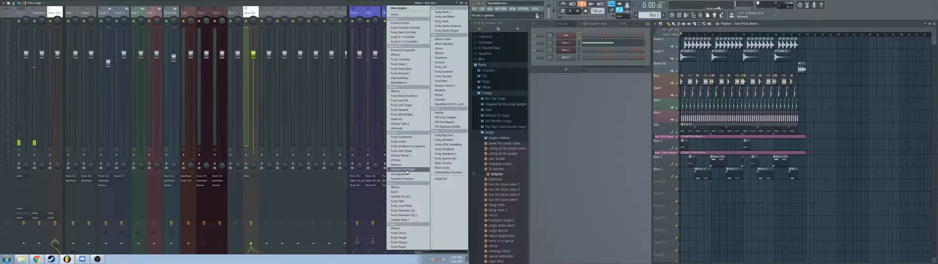
click(416, 142)
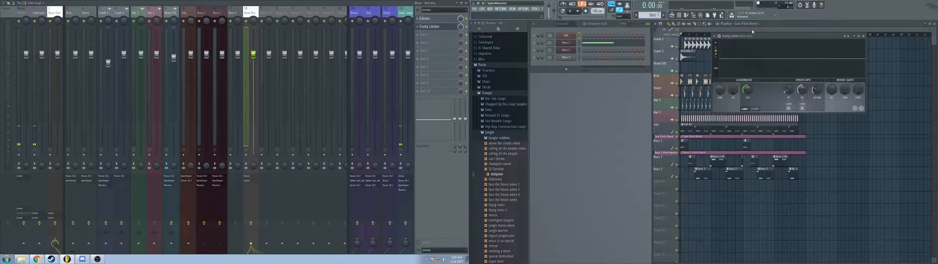
drag(767, 36, 535, 103)
key(space)
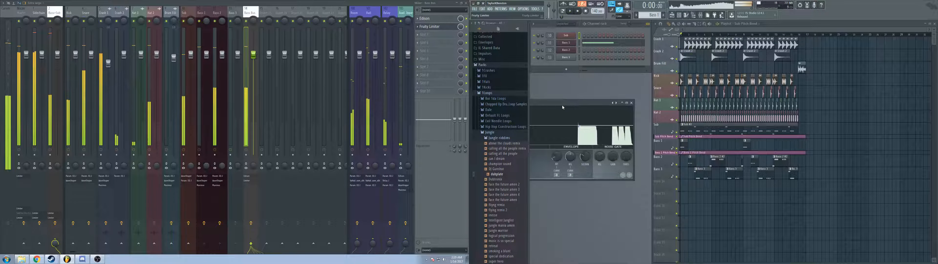
key(space)
click(583, 136)
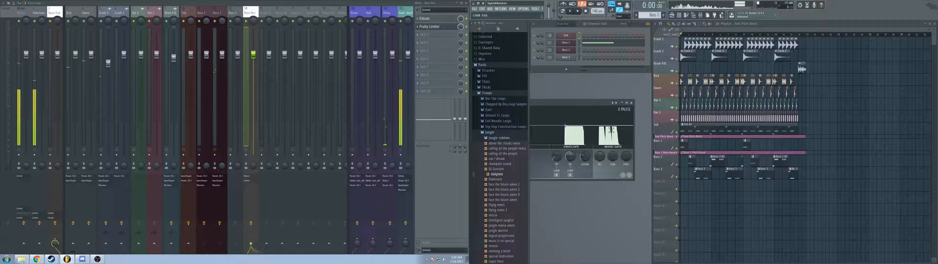
Step: Adjust the same master-section parameter in the Maximus instances on Bass 2 and Bass 1
click(212, 14)
click(429, 36)
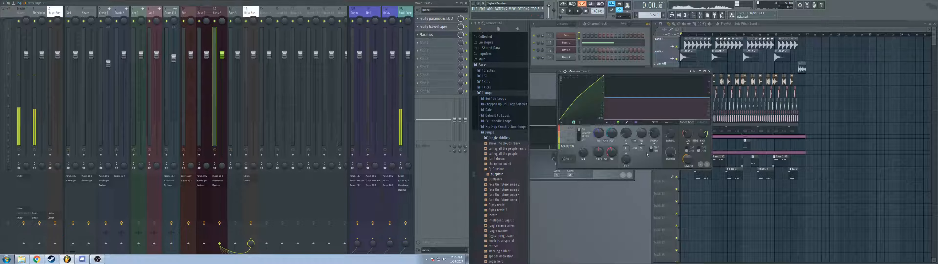
right_click(613, 154)
click(624, 209)
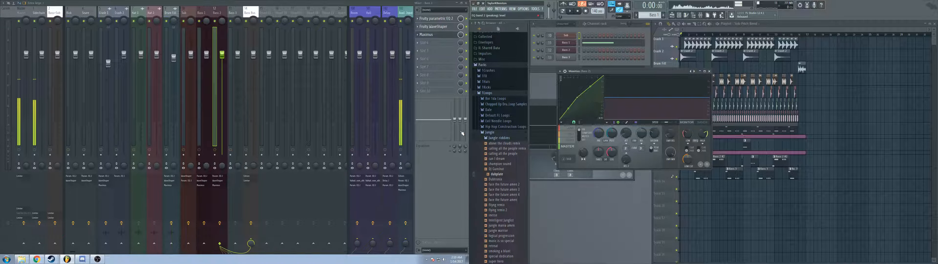
click(204, 16)
click(434, 35)
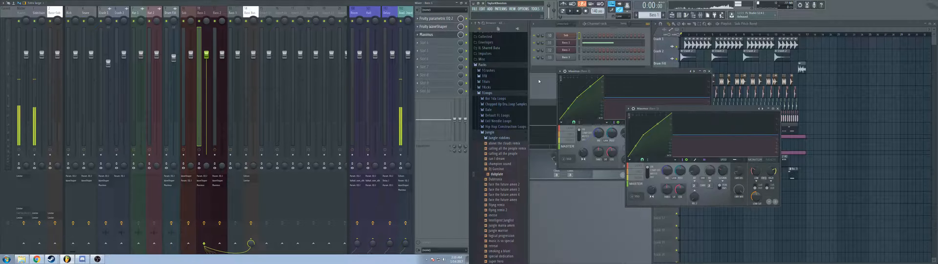
right_click(682, 191)
click(704, 247)
key(space)
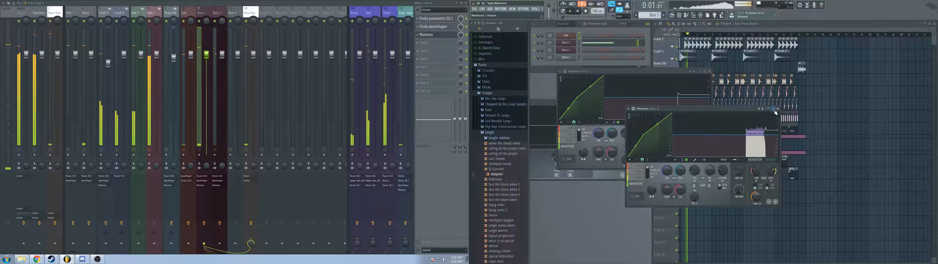
click(709, 72)
Step: Audition the bass bus with its limiter open and remove Fruity Limiter from the second slot
key(space)
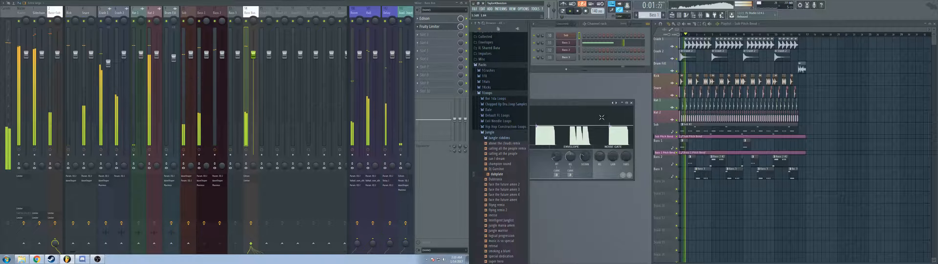
key(space)
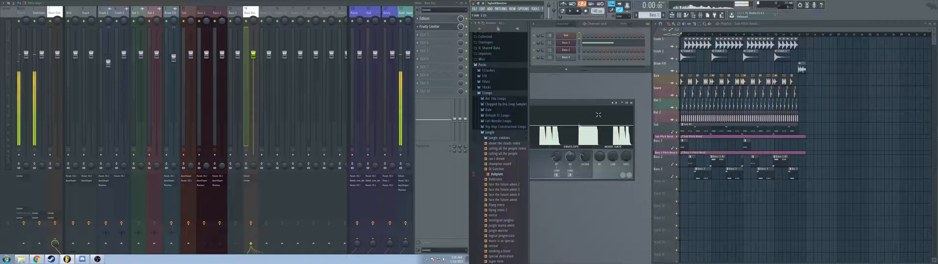
click(632, 103)
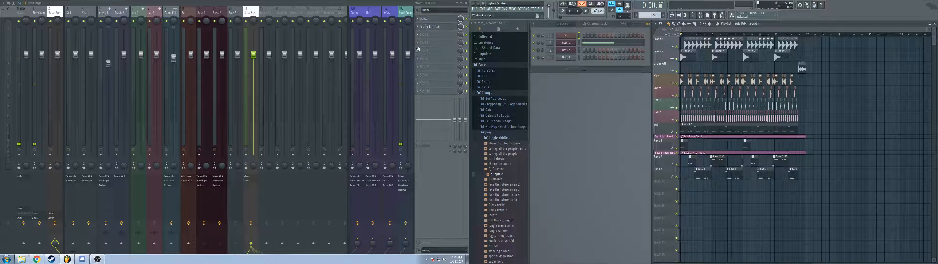
click(418, 27)
mouse_move(424, 34)
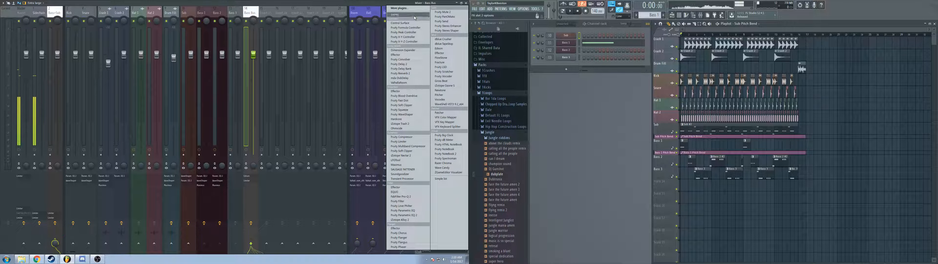
click(414, 15)
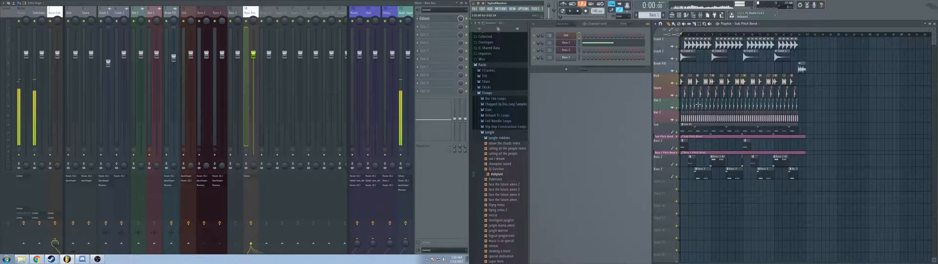
Step: Cue playback at a Bass 3 passage and add Fruity Parametric EQ 2 to the first Bass 3 mixer slot
scroll(697, 106, up, 5)
key(space)
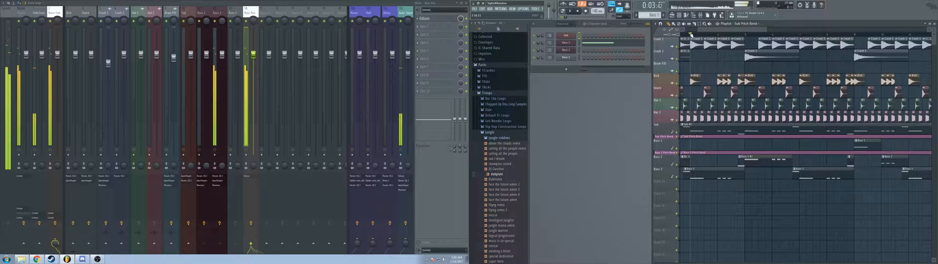
scroll(776, 175, up, 3)
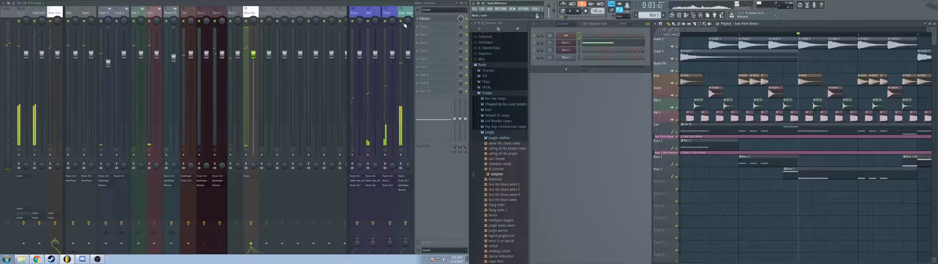
key(Left)
click(436, 23)
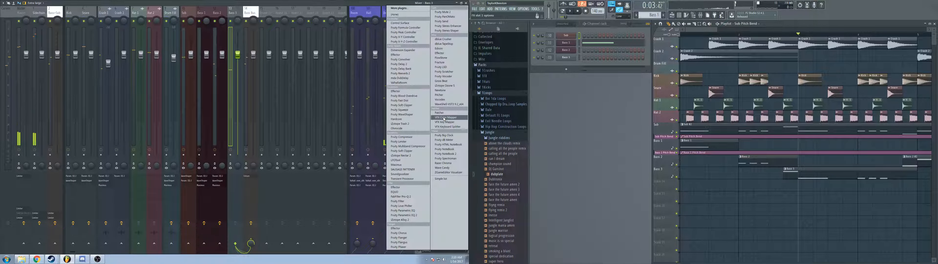
click(422, 216)
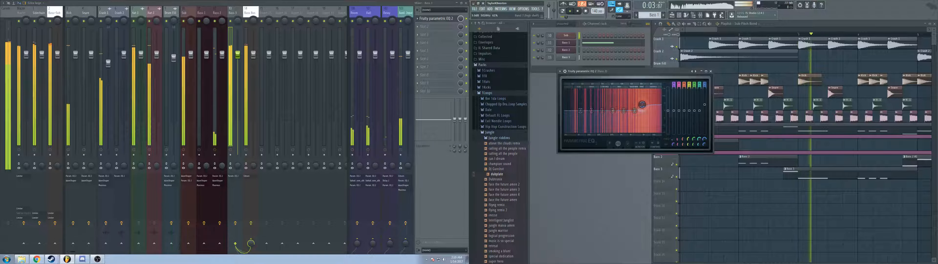
Step: Shape the Bass 3 EQ with a low boost and a low-mid dip while auditioning
drag(650, 104, 609, 99)
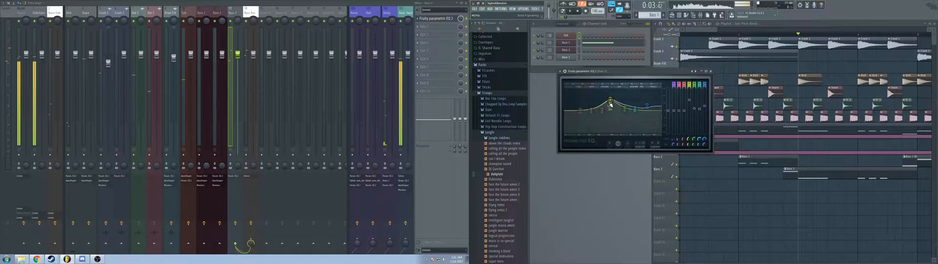
key(space)
drag(611, 108, 595, 100)
key(space)
scroll(609, 118, down, 5)
key(space)
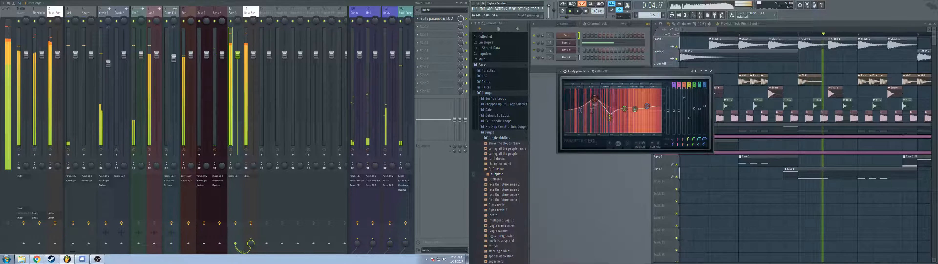
Step: Set the lowest Bass 3 EQ band to high pass, move it and the boosted band lower while auditioning, and close the window
right_click(584, 112)
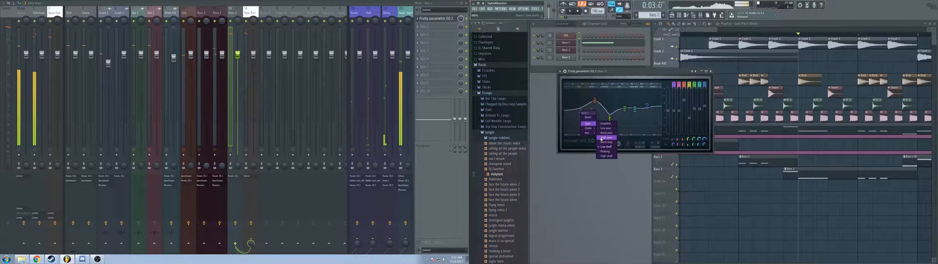
mouse_move(587, 128)
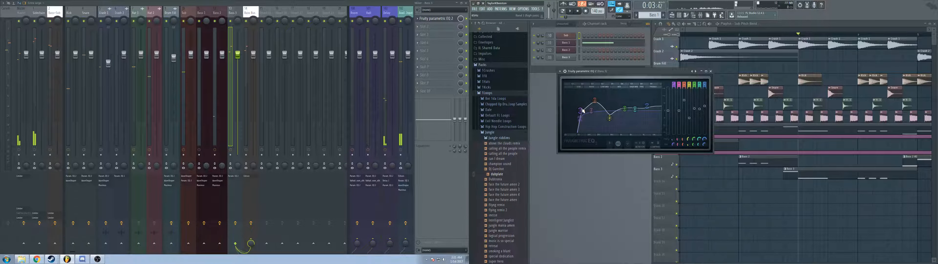
drag(582, 110, 580, 100)
key(space)
key(space)
key(space)
key(space)
key(space)
key(space)
key(space)
key(space)
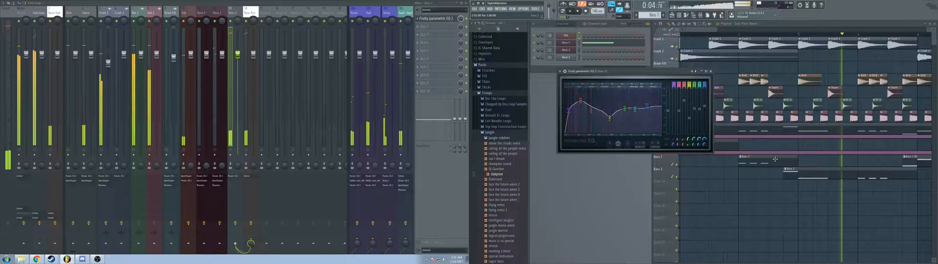
key(space)
key(space)
click(711, 71)
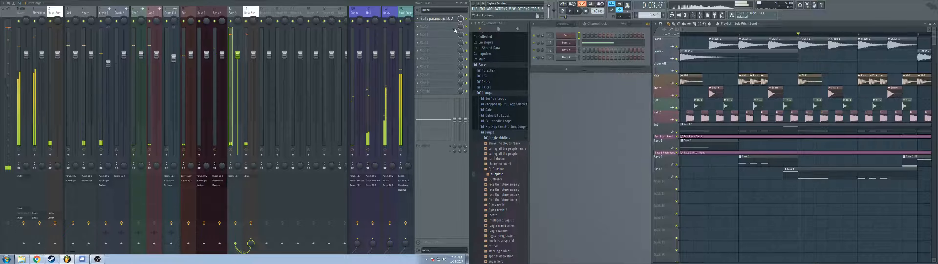
Step: Add Fruity WaveShaper to the second Bass 3 mixer slot, bend its curve into a steep central step while auditioning, and close its window
click(435, 27)
click(410, 117)
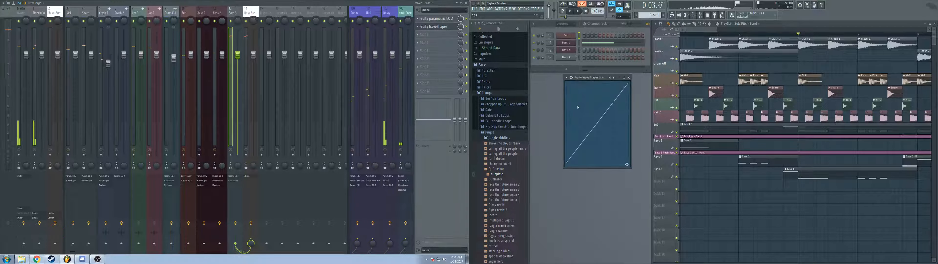
right_click(577, 92)
key(space)
drag(576, 92, 590, 97)
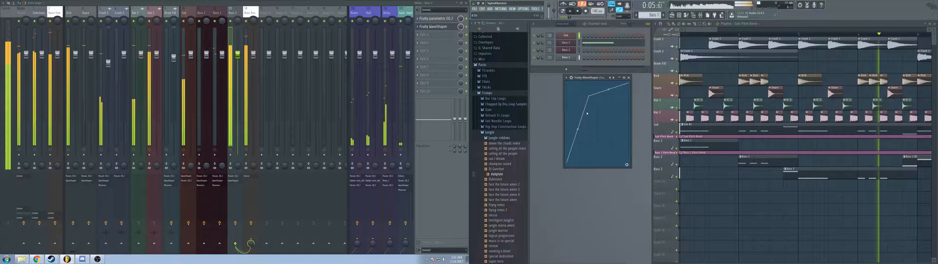
right_click(589, 131)
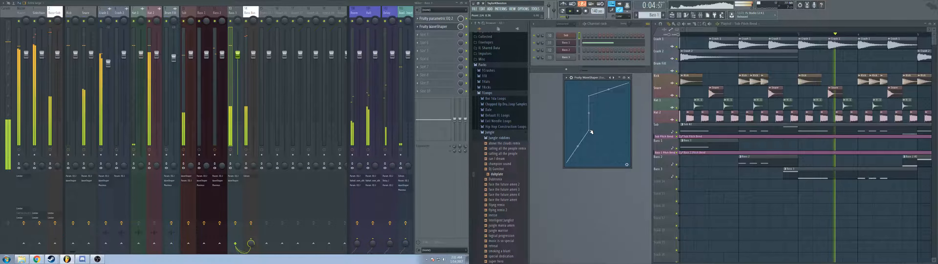
drag(589, 130, 594, 172)
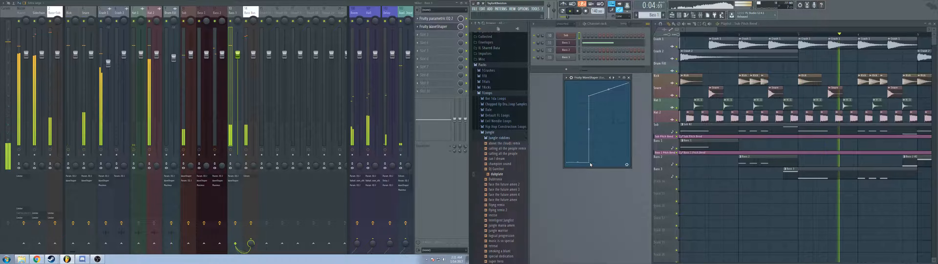
click(628, 78)
Step: Add Maximus to the third Bass 3 mixer slot, load a preset, audition it, and close its window
click(431, 34)
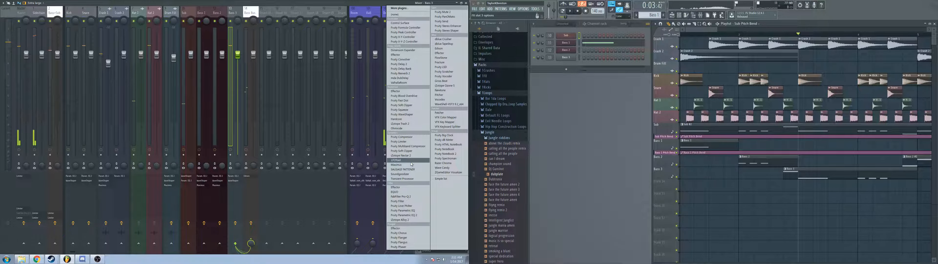
click(411, 164)
click(704, 84)
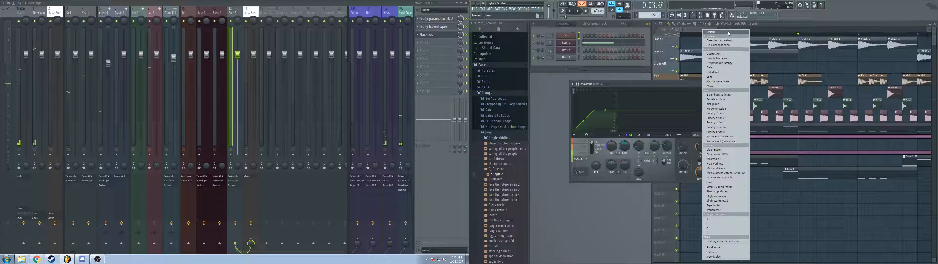
click(705, 48)
key(space)
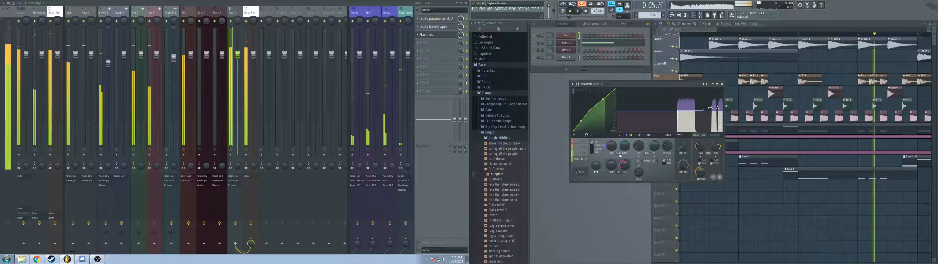
click(723, 85)
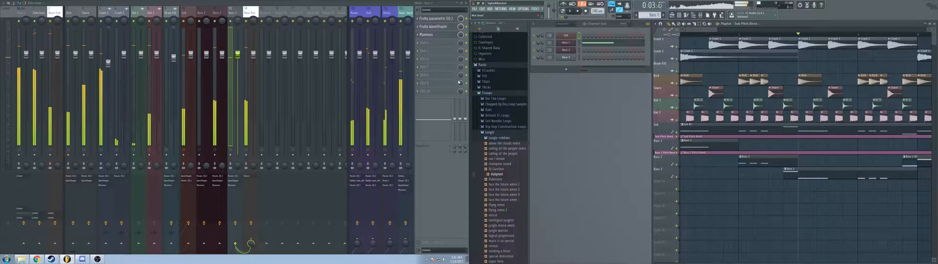
Step: Try Fruity Multiband Compressor in the second bass bus slot, replace it with Fruity Limiter, and audition from the start of the song
click(252, 16)
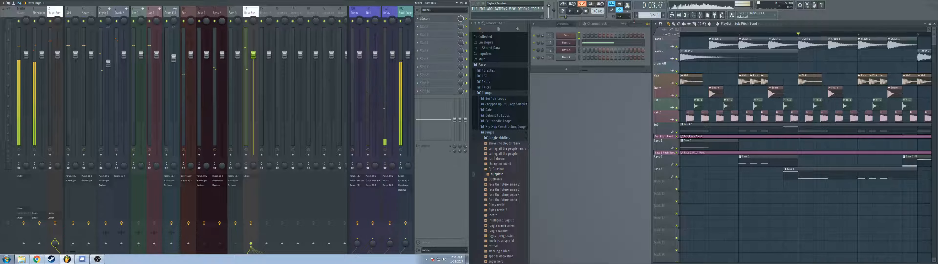
click(580, 11)
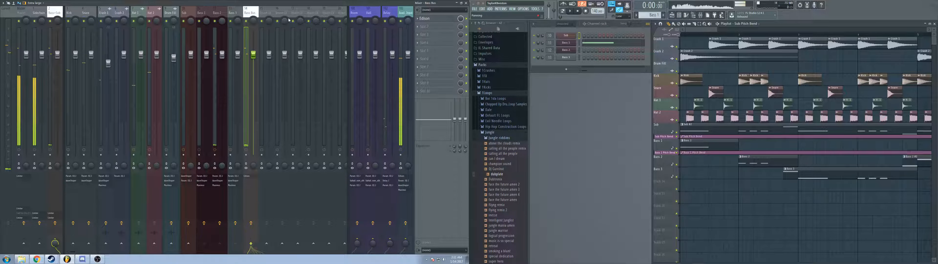
click(438, 27)
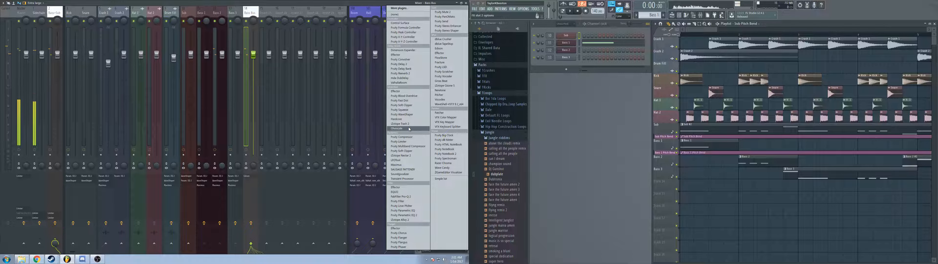
click(407, 146)
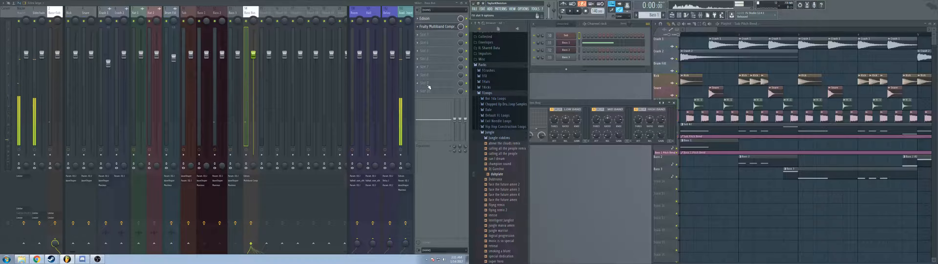
click(418, 27)
click(423, 32)
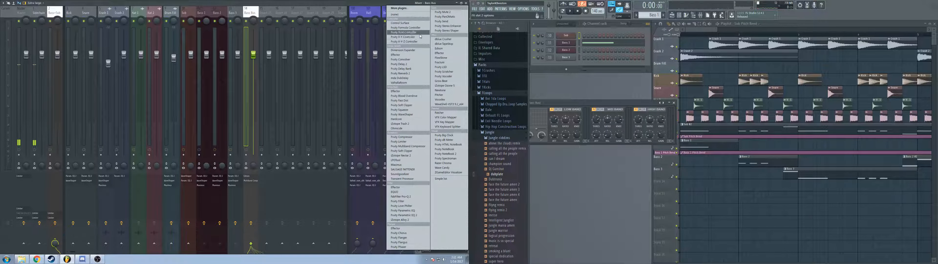
click(404, 141)
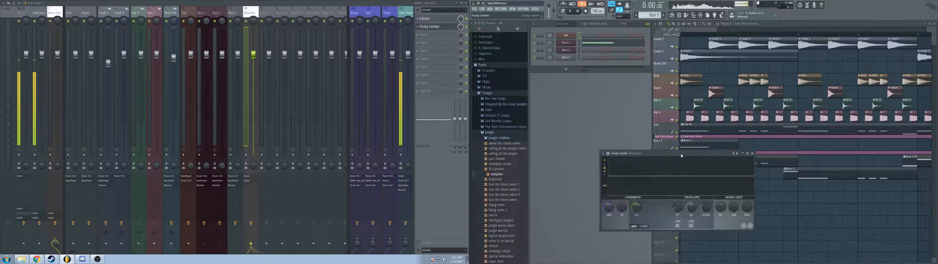
key(space)
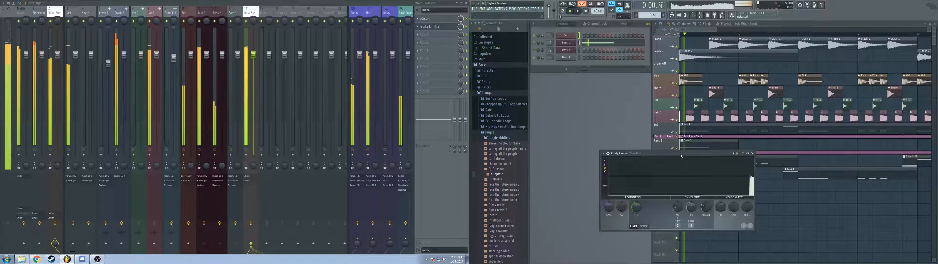
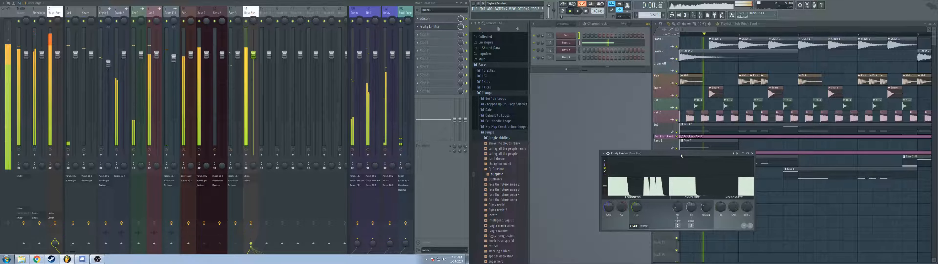
key(space)
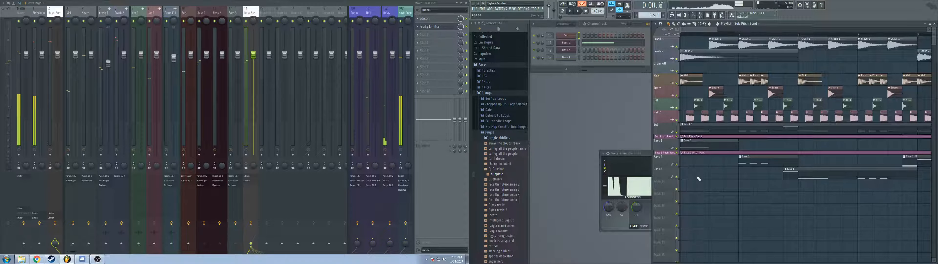
scroll(698, 179, down, 4)
scroll(704, 180, down, 2)
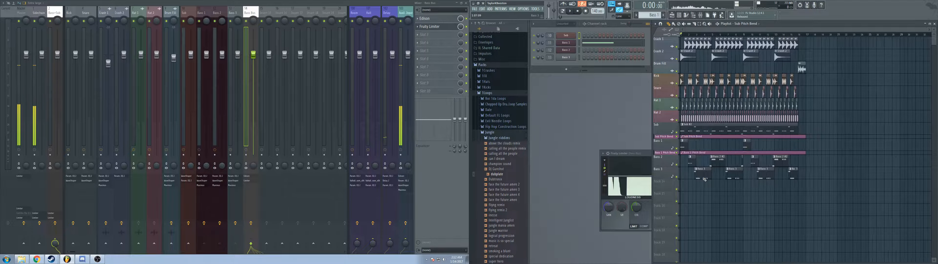
scroll(703, 181, down, 3)
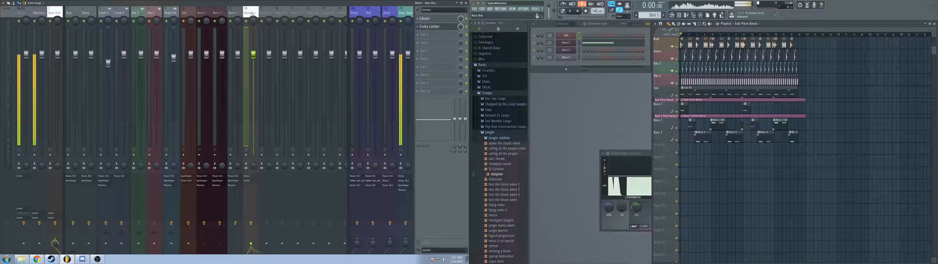
Step: Try a second Fruity Parametric EQ 2 in the third Sub mixer slot, close its window, and remove it from the slot
click(181, 14)
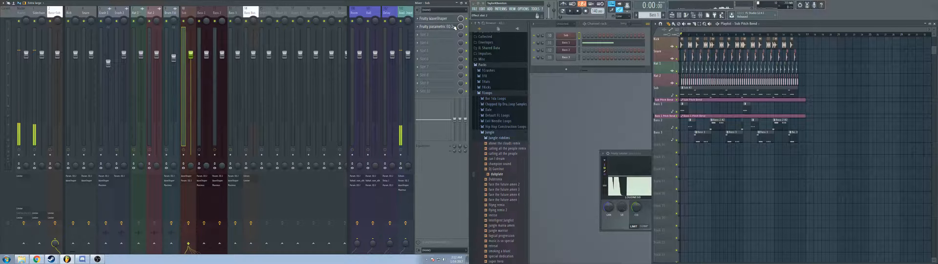
click(438, 35)
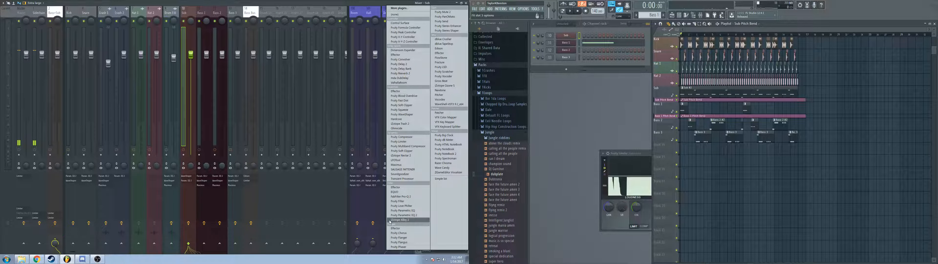
click(408, 215)
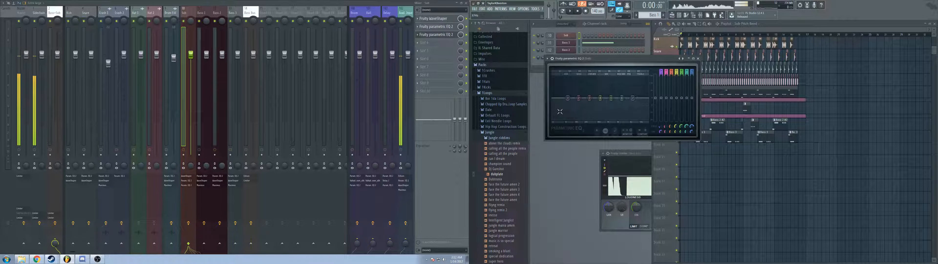
key(space)
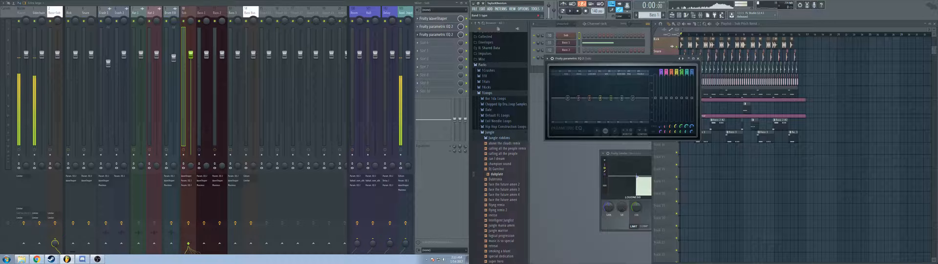
click(698, 59)
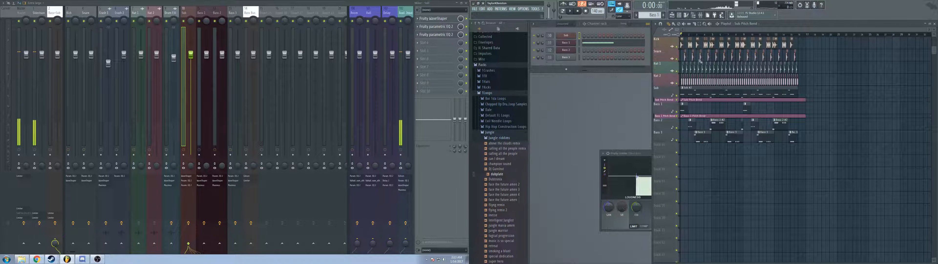
click(417, 35)
mouse_move(425, 41)
click(415, 17)
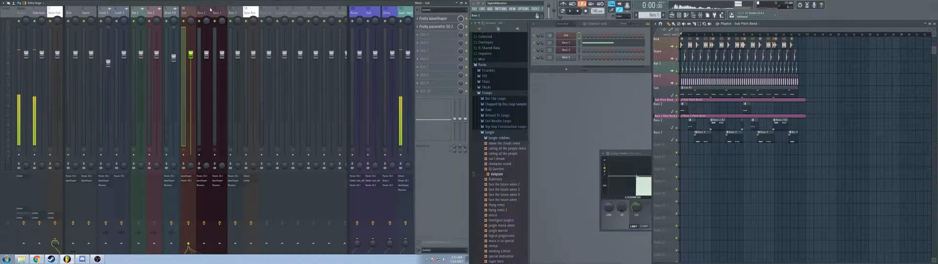
Step: Remove Fruity Limiter from the second bass bus mixer slot, and briefly check the Edison recording in the first slot
key(Right)
key(Right)
key(Right)
key(Right)
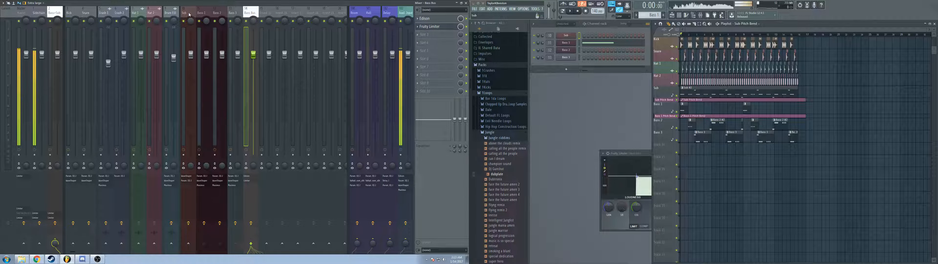
click(189, 14)
key(Right)
key(Right)
key(Right)
key(Right)
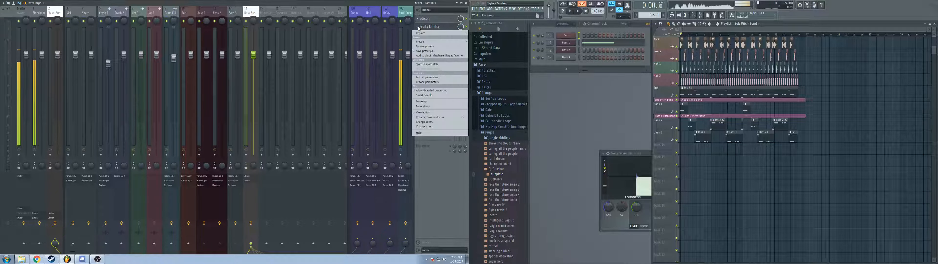
click(418, 27)
click(424, 15)
click(424, 18)
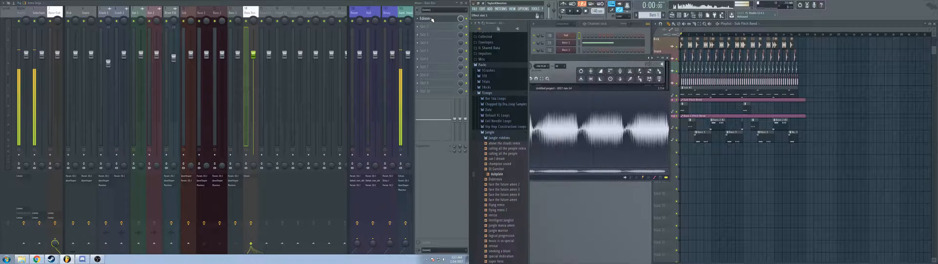
click(423, 18)
Step: Replace Edison in the first bass bus slot with Fruity Parametric EQ 2, and set its lowest band to high pass
click(418, 19)
click(421, 25)
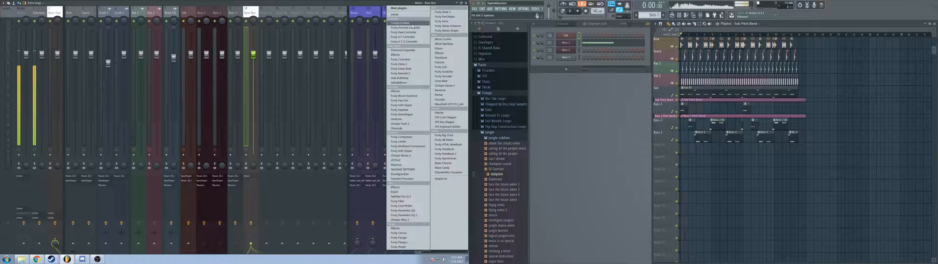
click(424, 216)
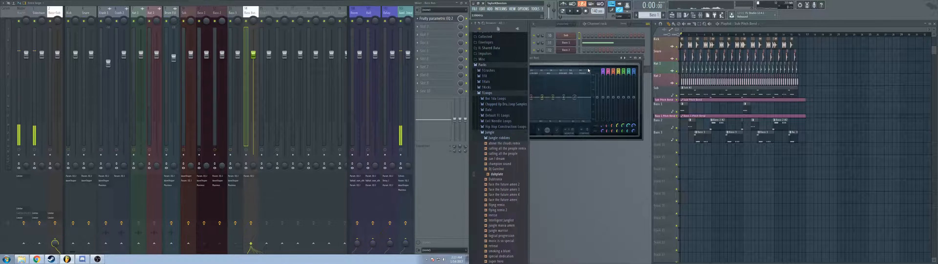
right_click(671, 113)
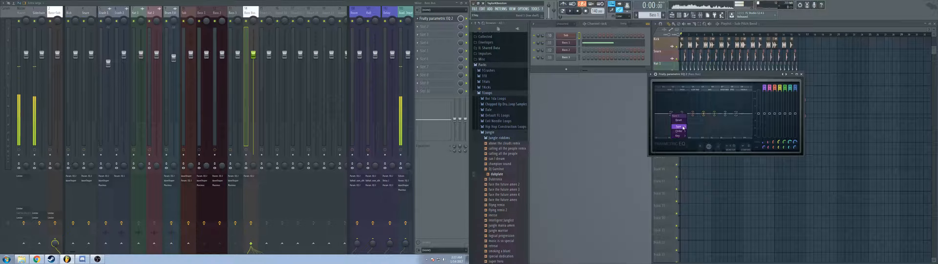
mouse_move(684, 127)
click(697, 136)
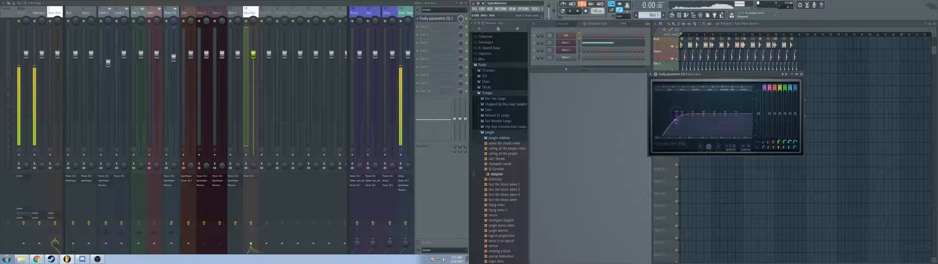
Step: Position the high-pass band and the neighbouring band of the bass bus EQ in the low end while auditioning the song
key(space)
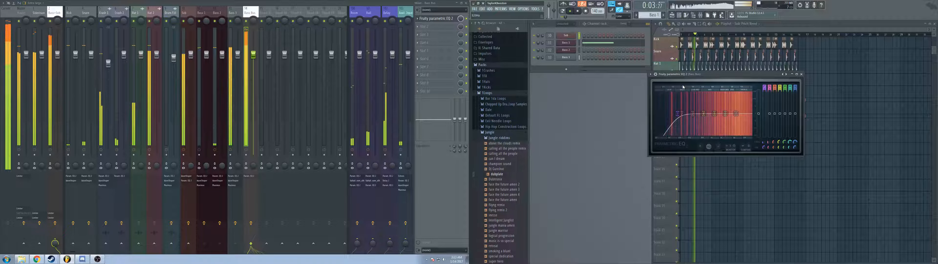
key(space)
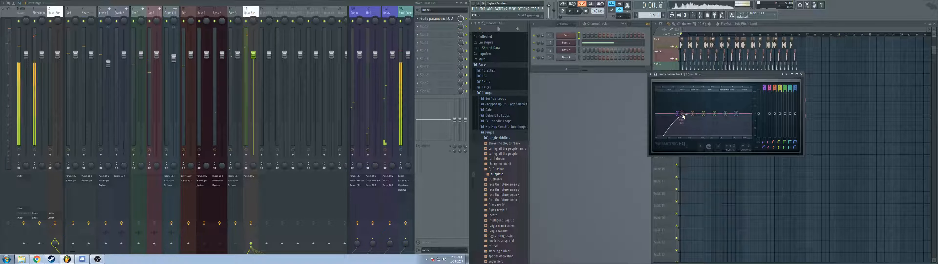
drag(677, 113, 683, 111)
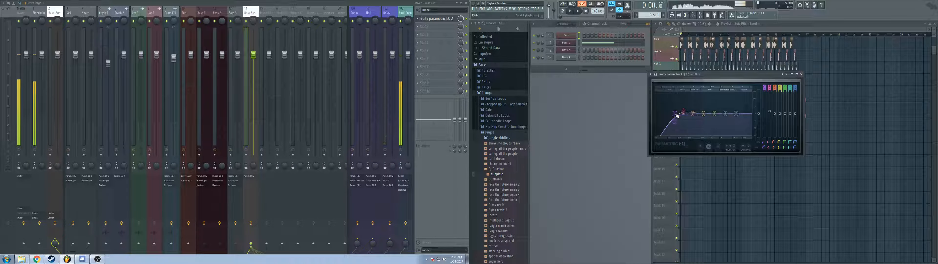
key(space)
mouse_move(677, 115)
mouse_down()
mouse_move(656, 115)
mouse_move(671, 114)
mouse_up()
drag(672, 116, 678, 113)
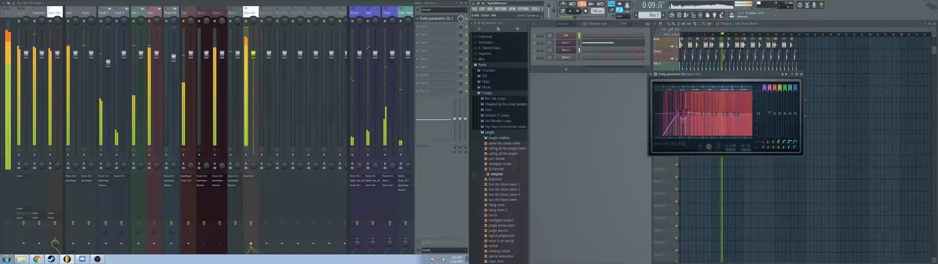
key(space)
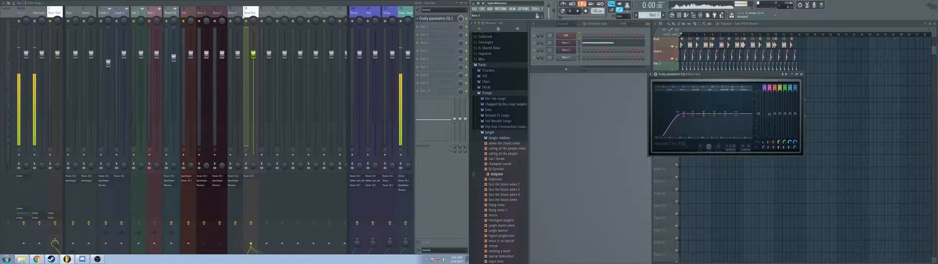
Step: Examine the EQ curve on the Bass 3 mixer track, close its window, and return to the bass bus
key(Left)
key(Left)
key(Left)
key(Right)
key(Right)
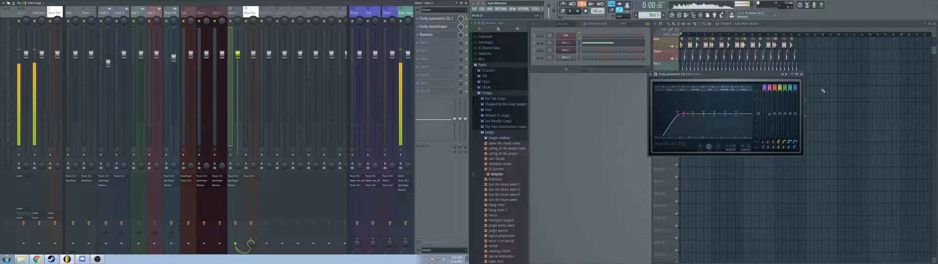
click(246, 15)
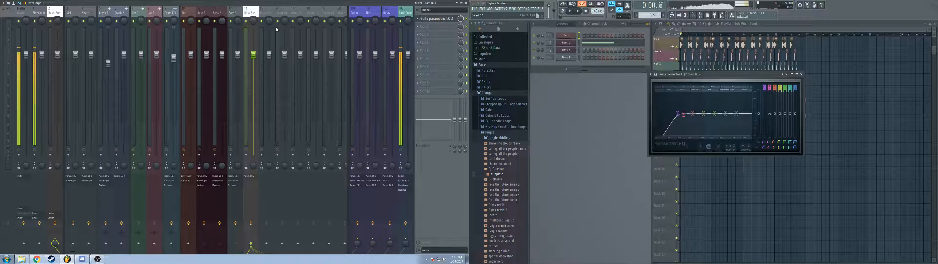
click(233, 12)
click(436, 19)
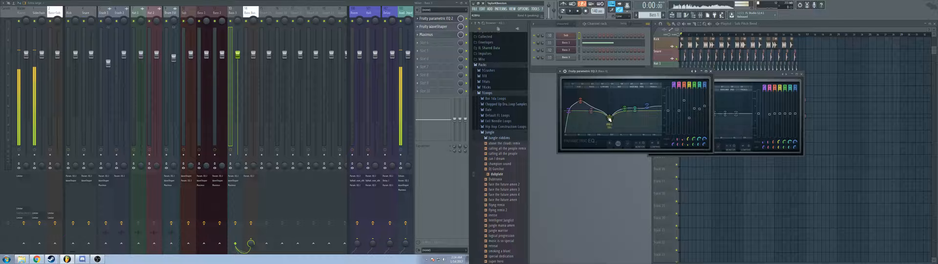
click(716, 77)
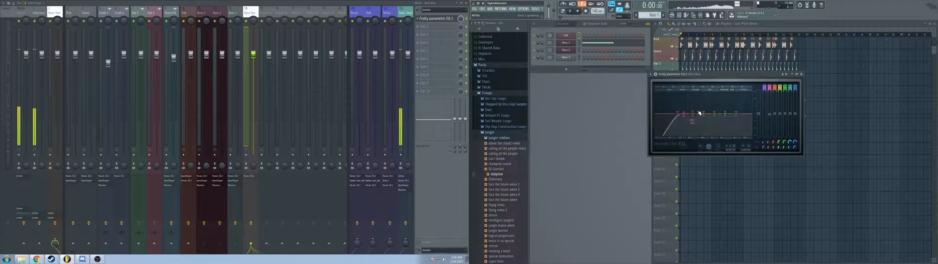
Step: Sweep the upper bass bus EQ bands while auditioning, settle the boosted middle band just below the zero line, and close the window
key(space)
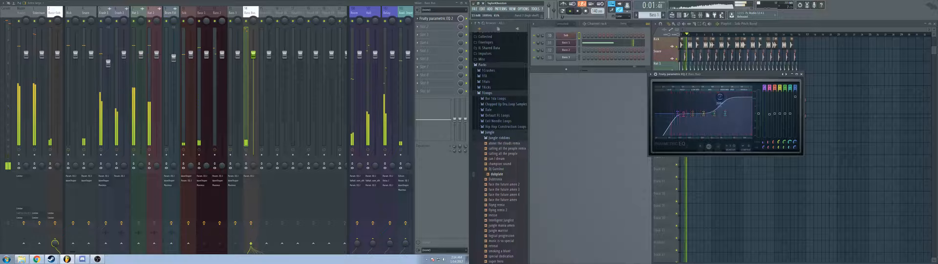
drag(736, 113, 700, 114)
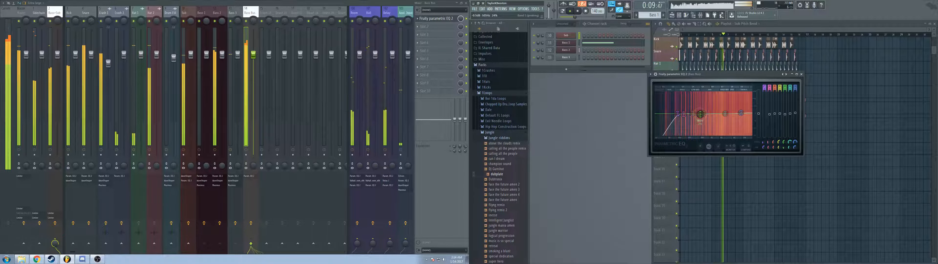
drag(708, 114, 716, 110)
key(space)
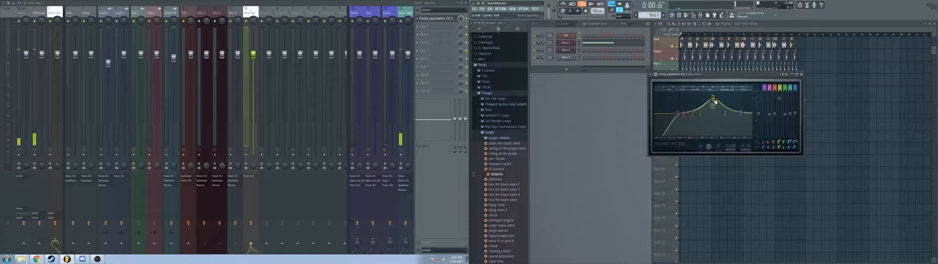
scroll(715, 101, up, 5)
key(space)
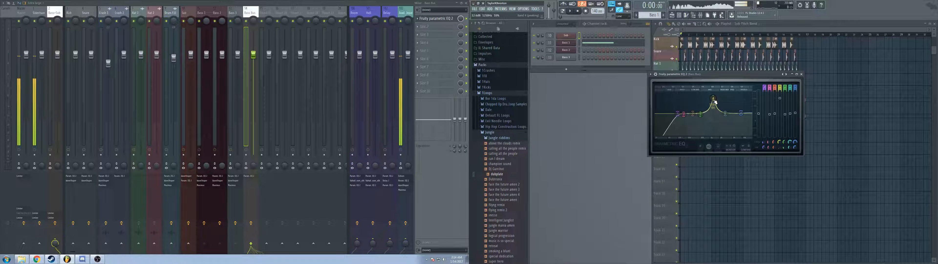
key(space)
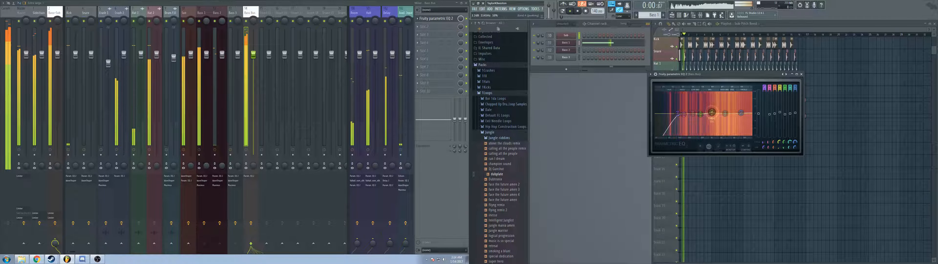
mouse_move(713, 107)
mouse_down()
mouse_move(701, 95)
mouse_move(715, 96)
mouse_move(723, 133)
mouse_move(733, 135)
mouse_move(714, 134)
mouse_move(715, 115)
mouse_up()
scroll(724, 134, down, 1)
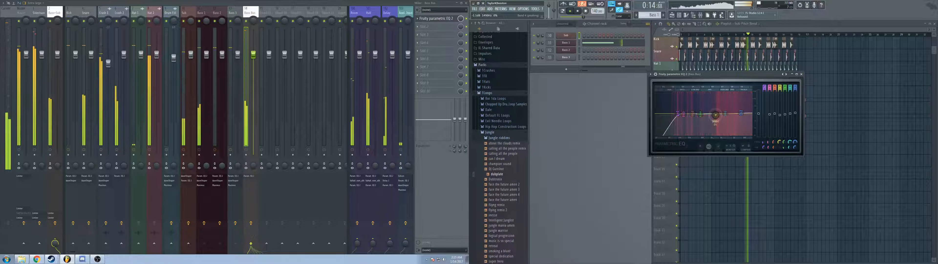
click(802, 75)
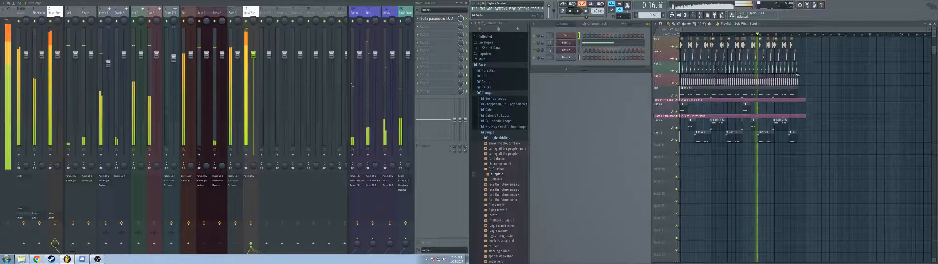
Step: Add Fruity WaveShaper to the second bass bus slot, bend its curve slightly upward, audition the song, and close the window
key(space)
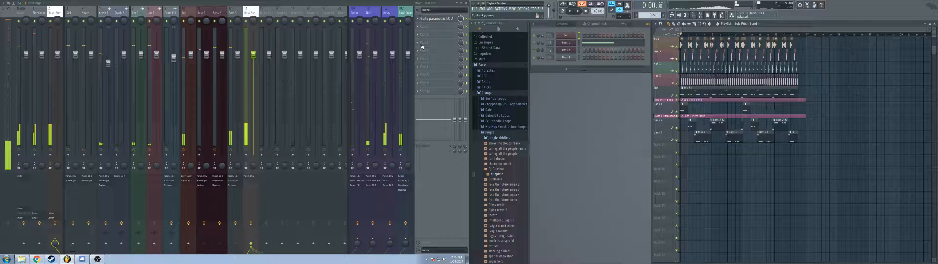
click(437, 30)
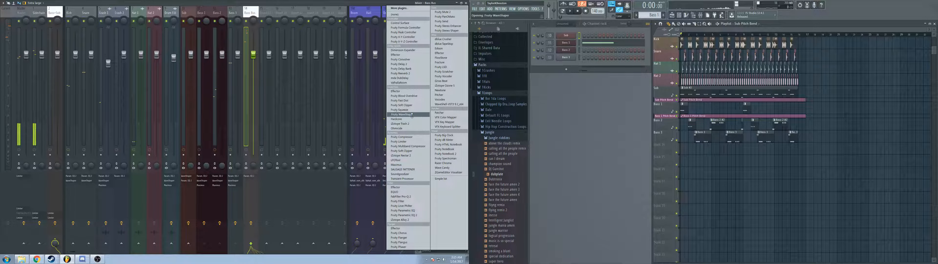
click(412, 114)
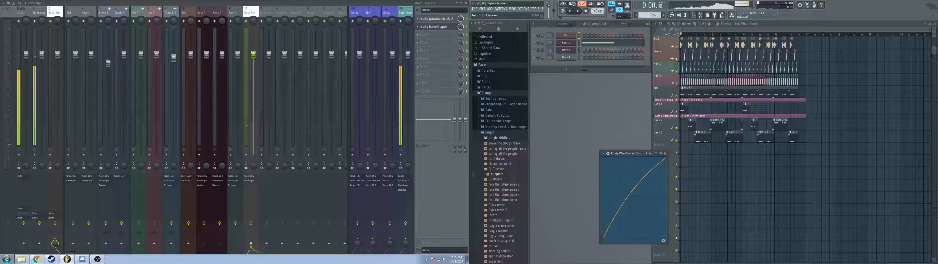
key(space)
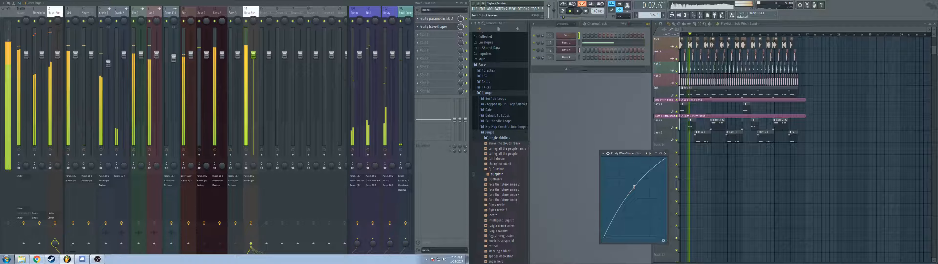
click(666, 153)
key(space)
Step: Add Maximus to the third bass bus slot, load another preset, audition the song through it, and close the window
click(431, 37)
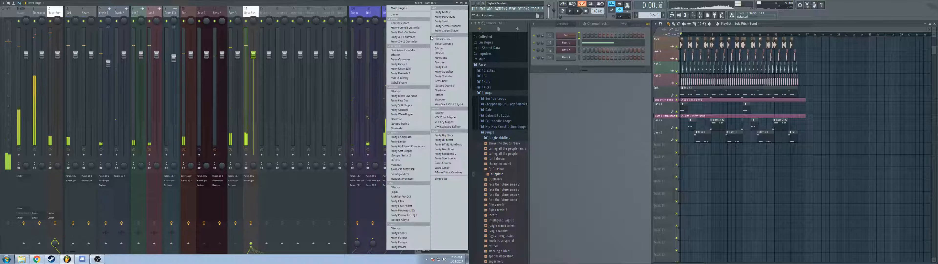
click(423, 166)
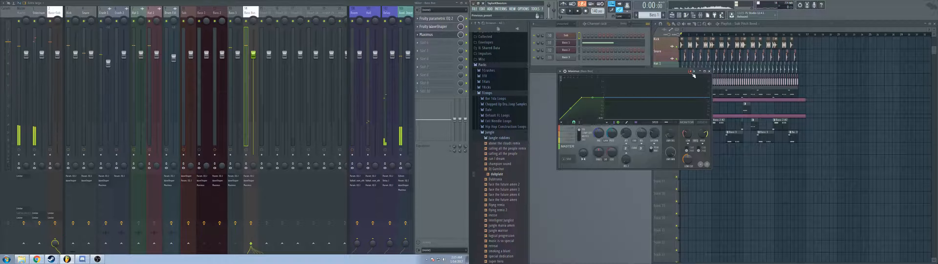
click(694, 73)
click(713, 32)
key(space)
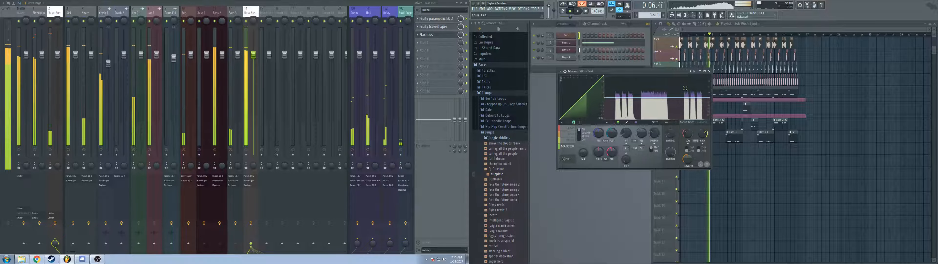
key(space)
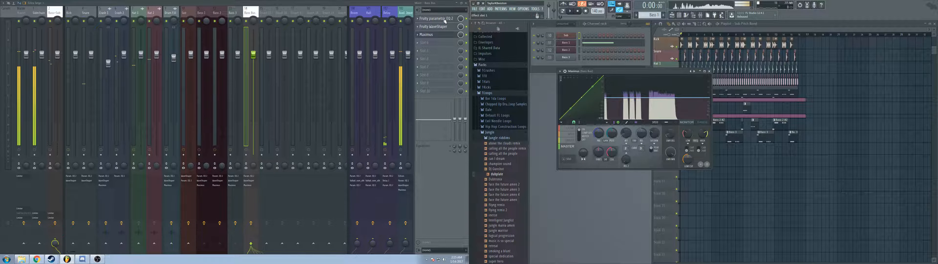
click(709, 73)
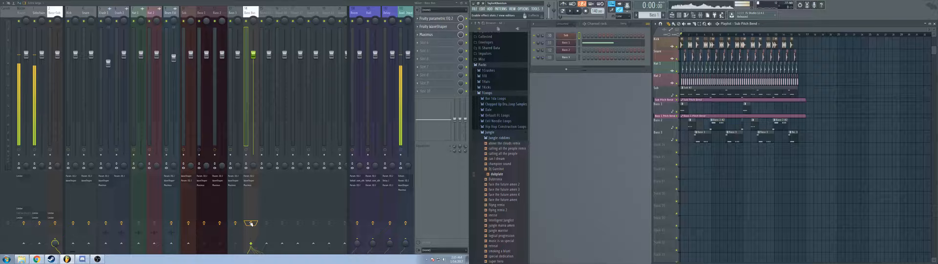
Step: Compare the bass bus with its effects bypassed and enabled while auditioning the song
key(space)
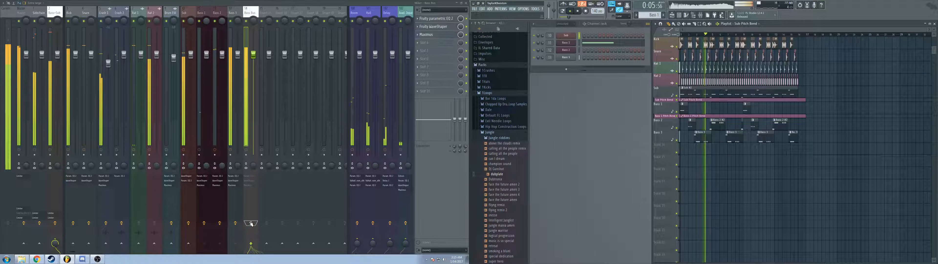
key(space)
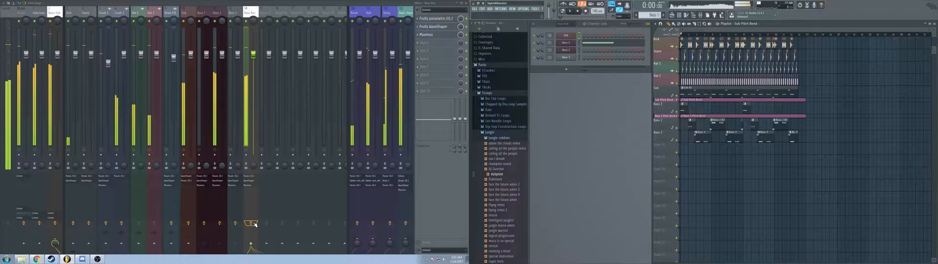
key(space)
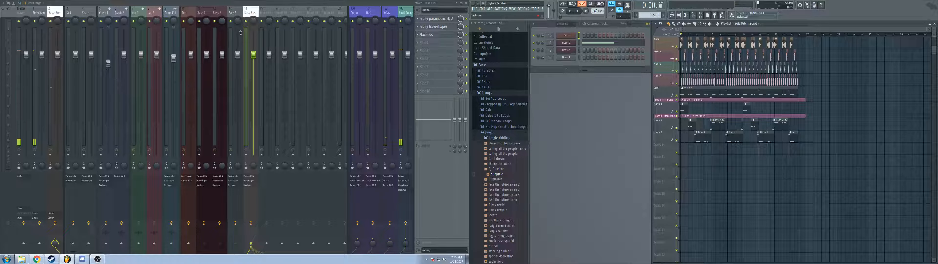
Step: Add Fruity Parametric EQ 2 to the first slot of the mixer track fed by the bass bus, and set its lowest band to high pass
click(58, 13)
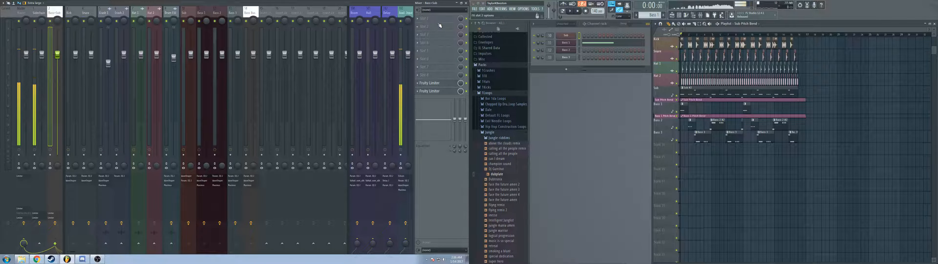
click(440, 23)
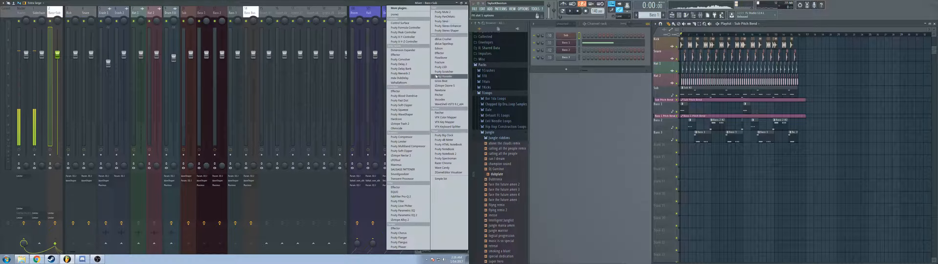
click(416, 215)
mouse_move(594, 127)
mouse_down()
mouse_move(605, 146)
mouse_move(605, 133)
mouse_up()
click(616, 141)
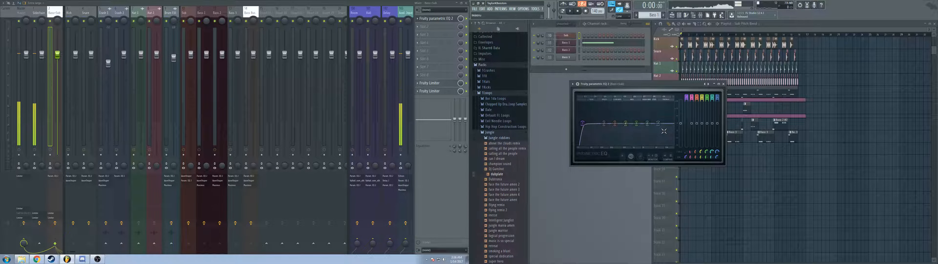
Step: Audition the song while moving a low-mid band of the new EQ to a lower frequency, and close the window
key(space)
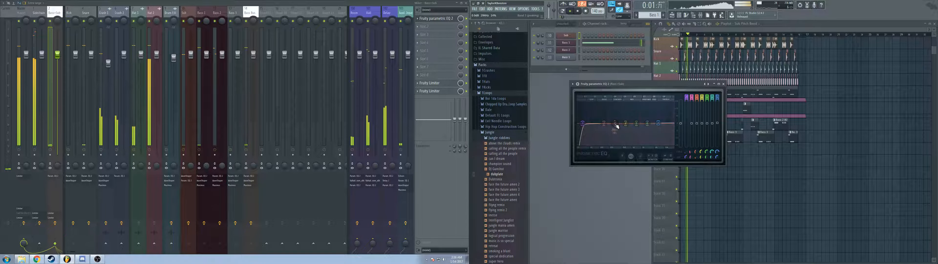
drag(616, 125, 605, 125)
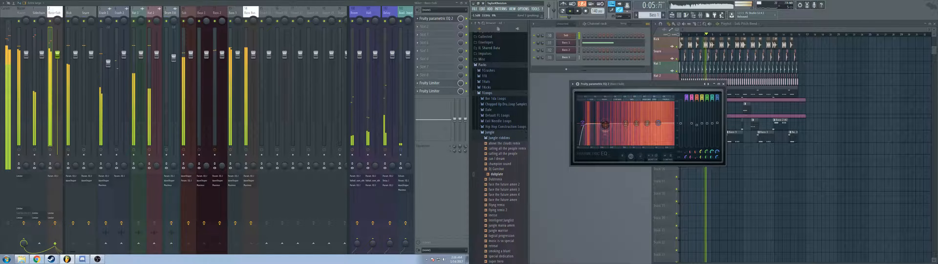
click(724, 84)
Step: Add Fruity WaveShaper to the second slot of the same mixer track and close its window
click(427, 26)
click(415, 114)
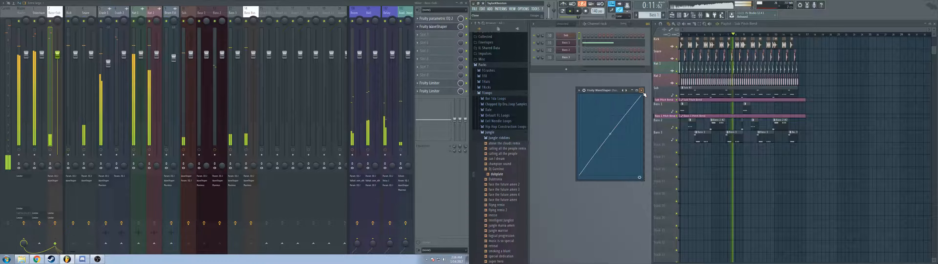
click(642, 90)
Step: Add Maximus to the third slot of the same mixer track and load another preset for it
click(427, 35)
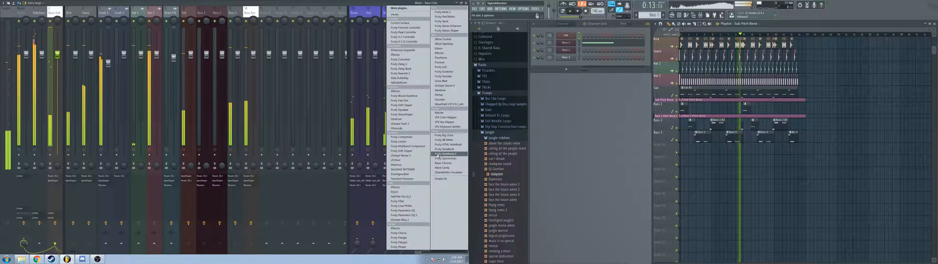
click(417, 166)
right_click(667, 46)
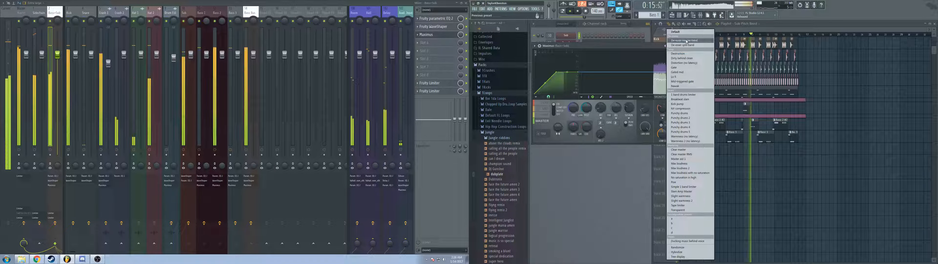
click(687, 42)
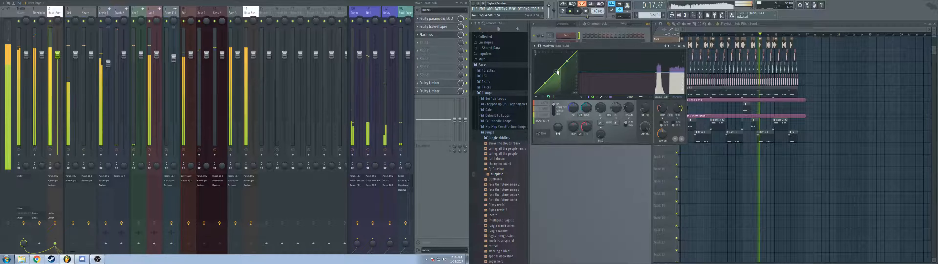
Step: Nudge the master curve in Maximus, check its low band during playback, close the window, and stop the song
drag(556, 71, 555, 72)
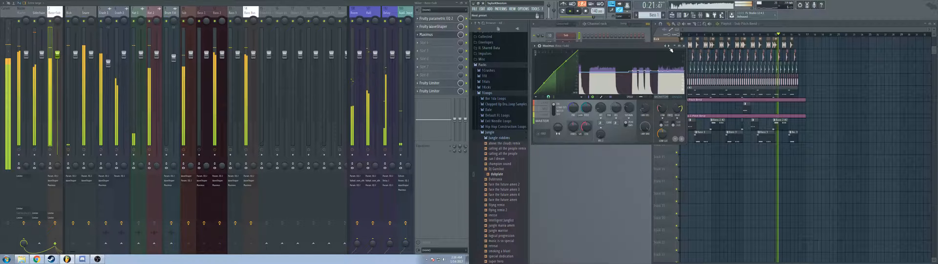
click(544, 105)
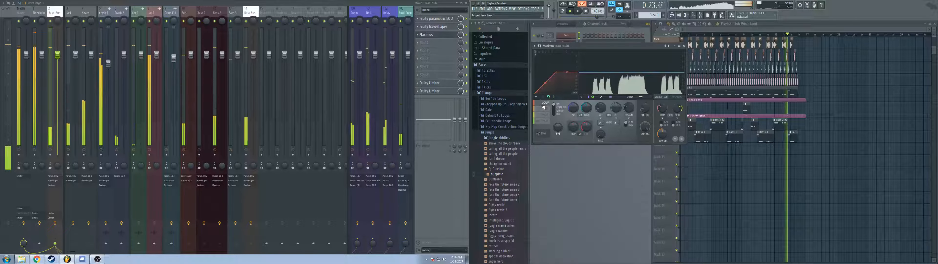
click(684, 46)
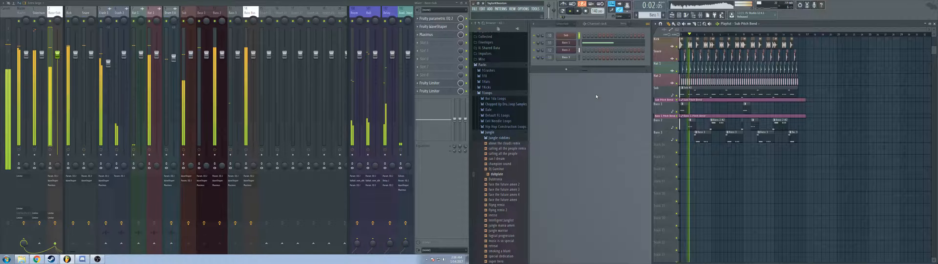
key(space)
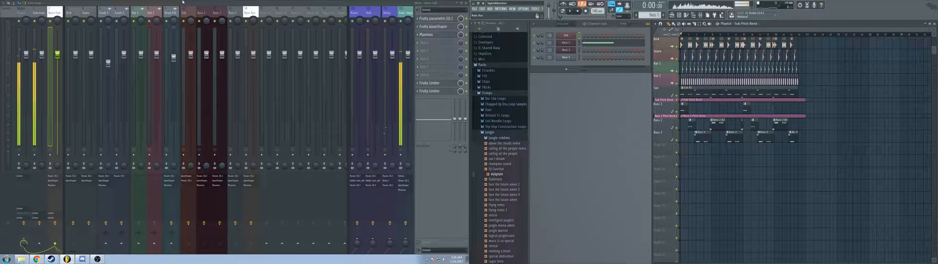
Step: Create a new pattern named Arp
drag(141, 15, 163, 13)
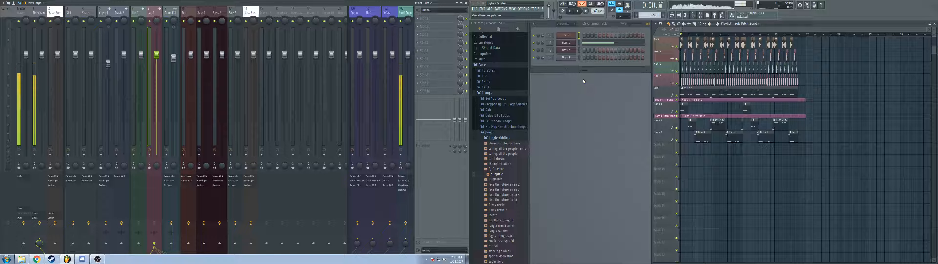
click(664, 15)
text(Arp)
key(Return)
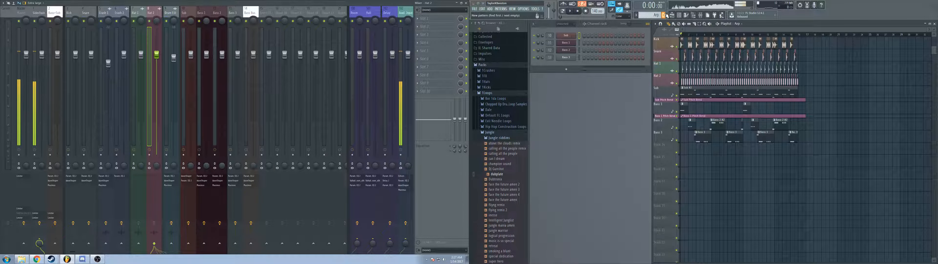
Step: Add a 3x Osc channel, and shape its Mod X envelope with an immediate attack and a short decay
click(490, 9)
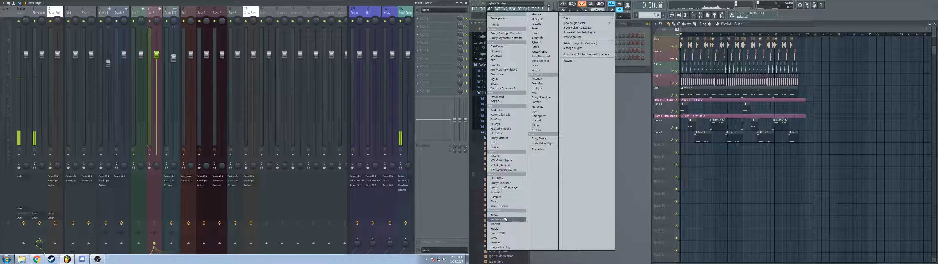
click(495, 214)
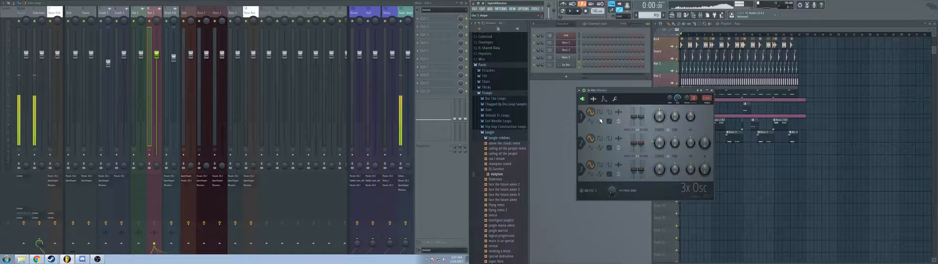
click(605, 101)
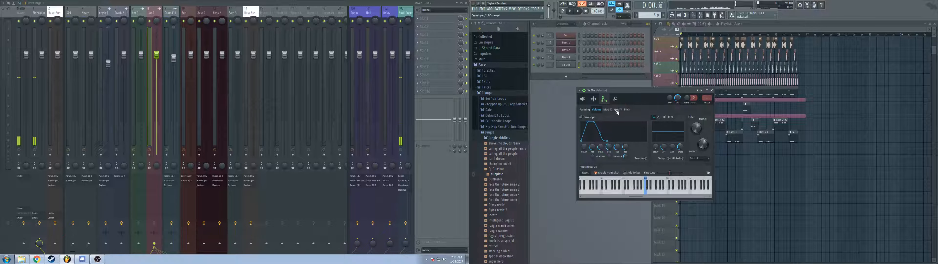
click(608, 110)
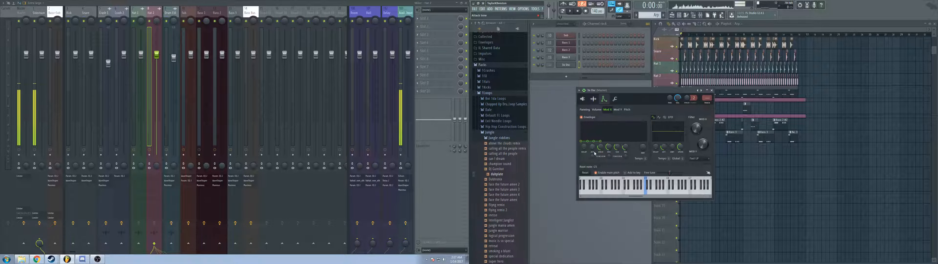
drag(602, 149, 609, 164)
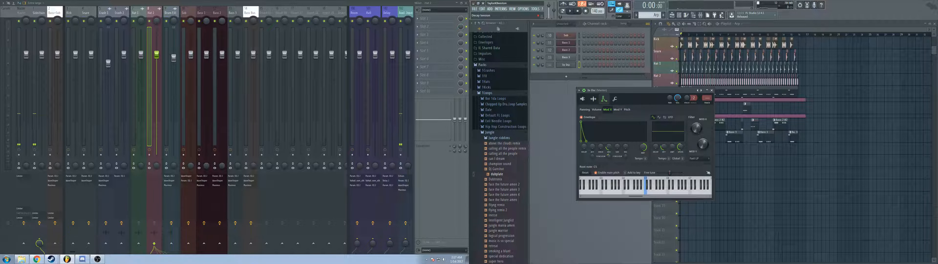
Step: Play test notes while adjusting the Mod X filter control, and set the first oscillator of 3x Osc to a square wave
key(z)
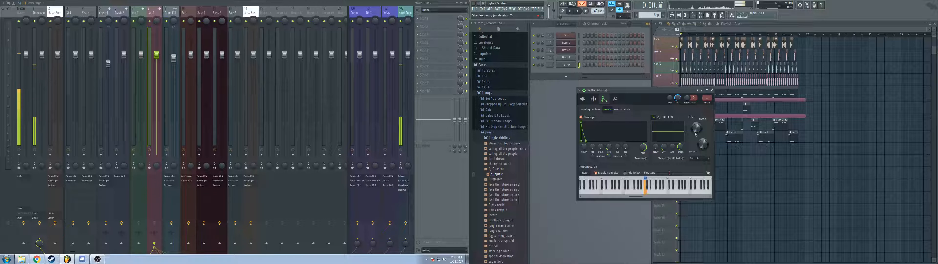
key(x)
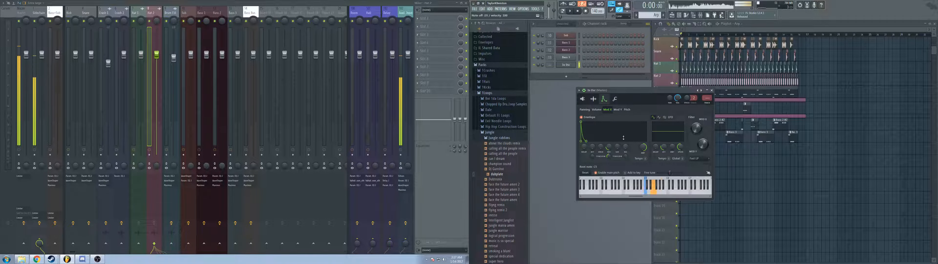
click(583, 99)
key(z)
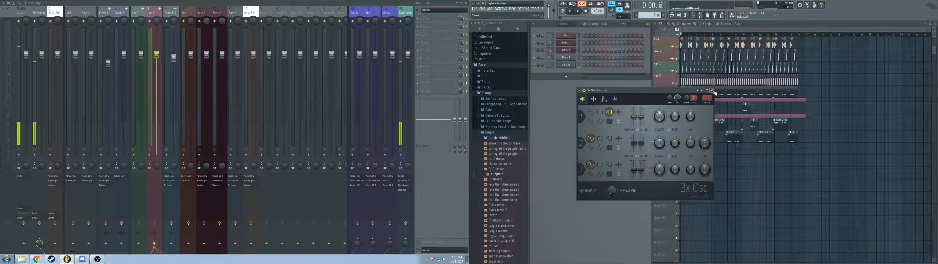
Step: Open the 3x Osc channel's piano roll and place a low note at the start followed by a higher note
click(565, 65)
right_click(570, 71)
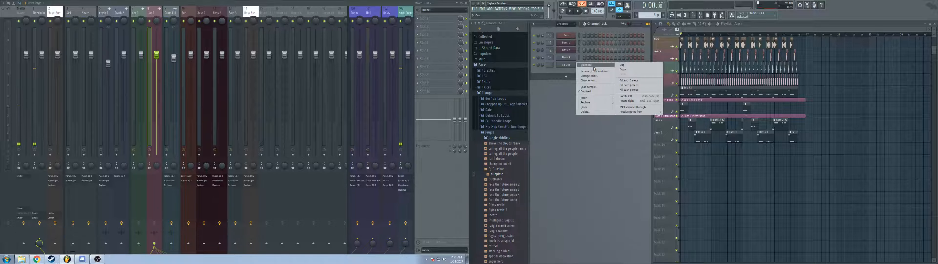
click(587, 72)
scroll(559, 160, up, 3)
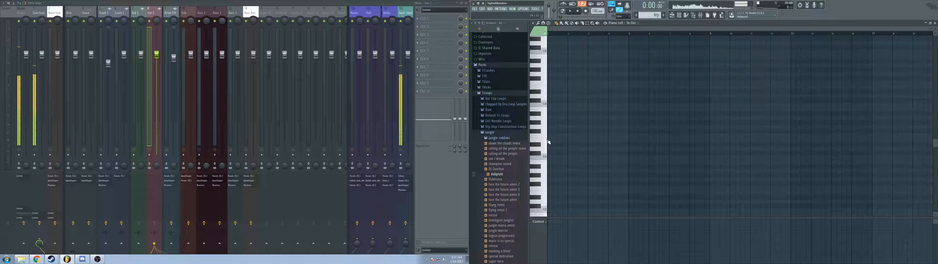
click(547, 140)
click(547, 138)
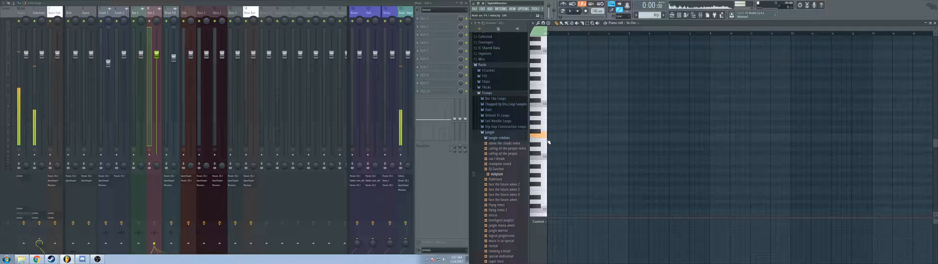
click(547, 139)
click(548, 137)
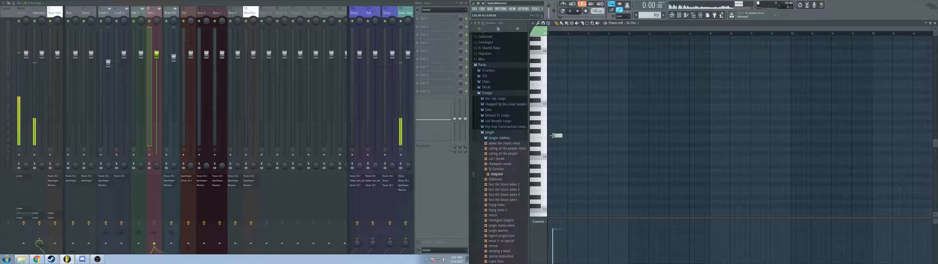
drag(558, 136, 553, 135)
click(559, 105)
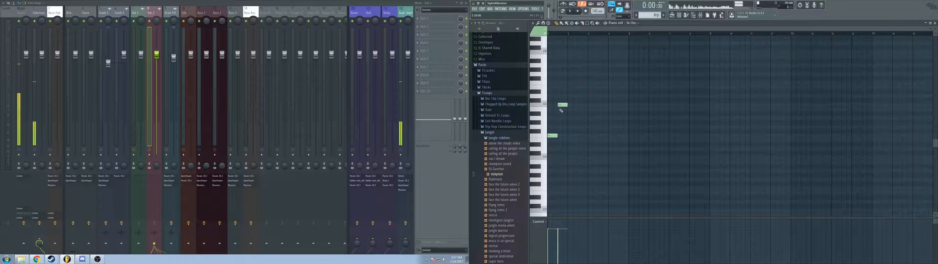
Step: Switch playback to pattern mode, audition the two notes, and delete the higher one
click(566, 9)
key(space)
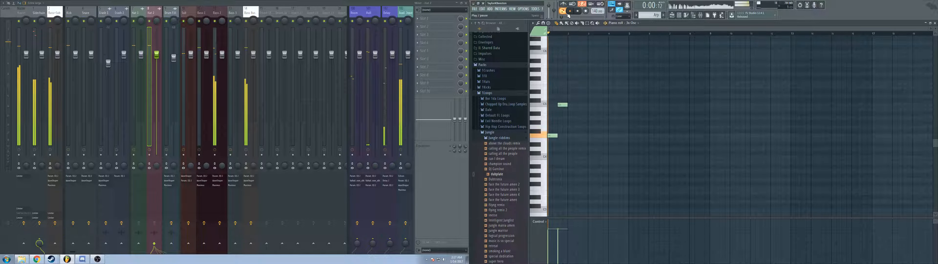
key(space)
scroll(567, 124, up, 5)
scroll(567, 125, up, 1)
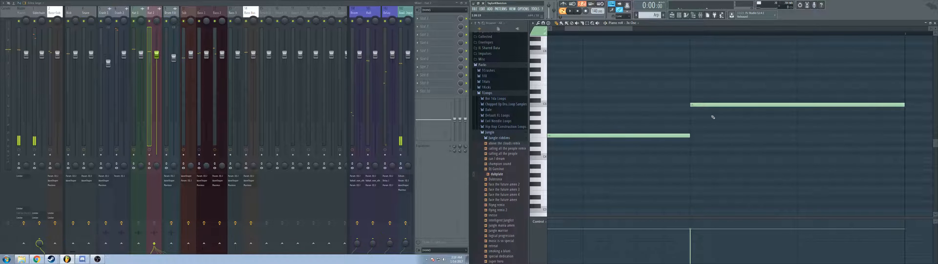
right_click(712, 106)
Step: Shorten the remaining low note to one step and add high, middle and high notes to form a four-note arp
scroll(679, 132, down, 3)
scroll(723, 144, up, 1)
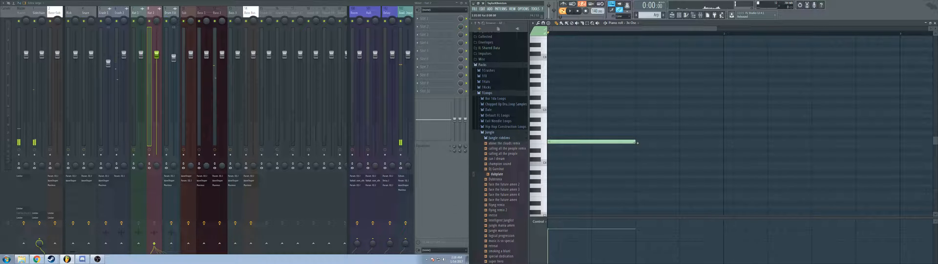
drag(636, 142, 558, 143)
click(565, 111)
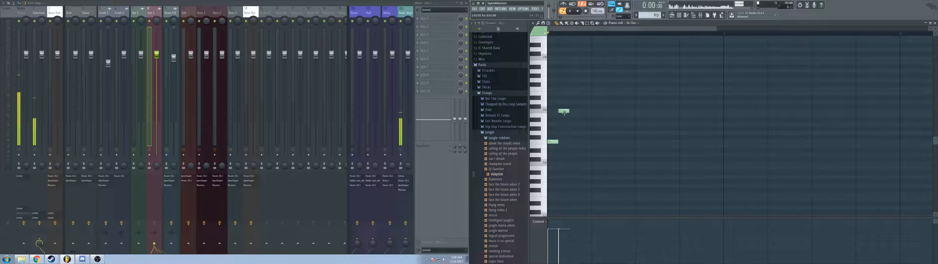
click(573, 129)
click(583, 112)
Step: Repeat the four-note arp until it fills one bar, play it back, and close the piano roll
key(space)
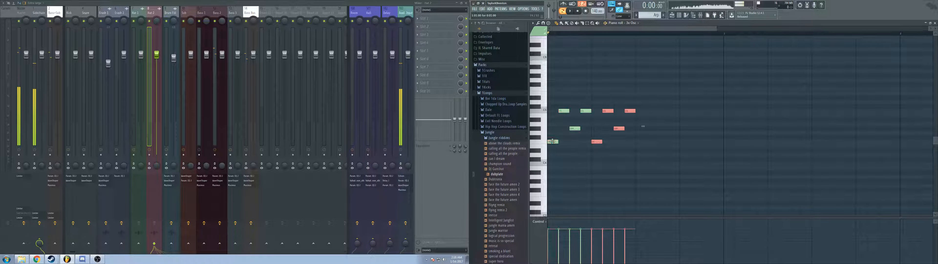
key(ctrl+b)
key(ctrl+b)
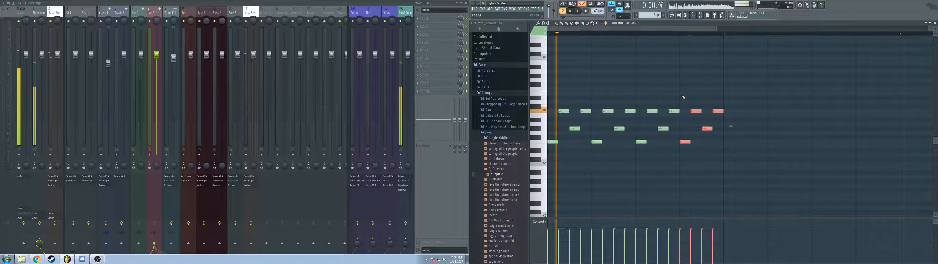
click(934, 23)
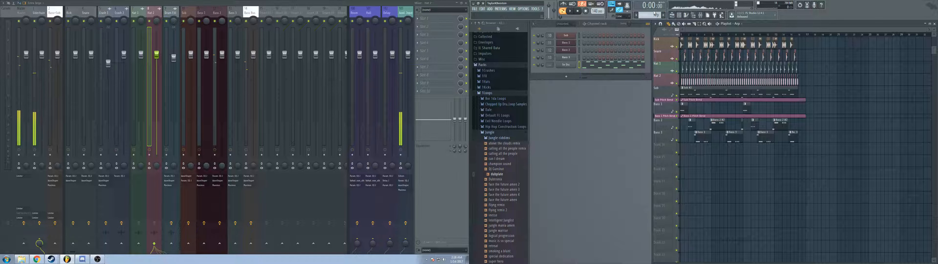
key(space)
Step: Place the Arp pattern on the empty playlist track below the bass tracks and duplicate it along the song's length
click(685, 149)
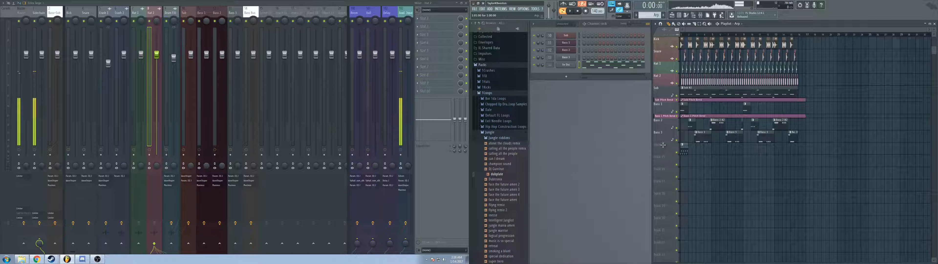
drag(699, 143, 686, 152)
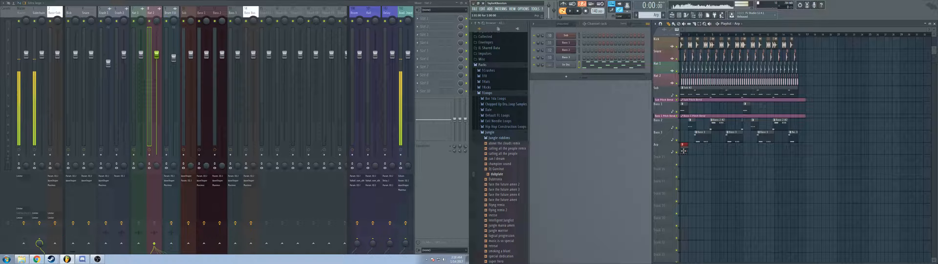
key(ctrl+b)
key(ctrl+b)
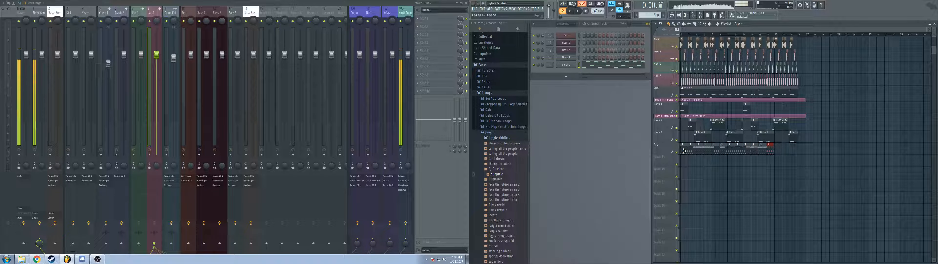
key(space)
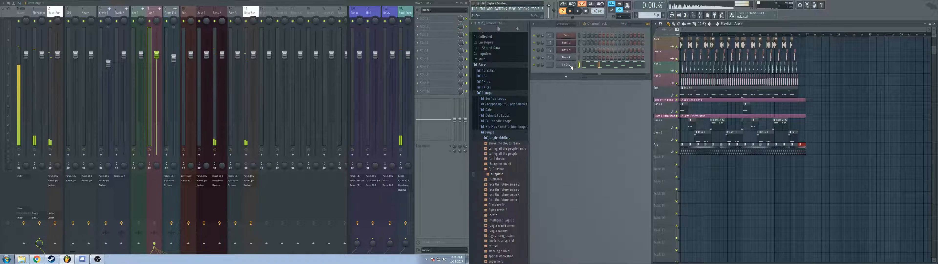
Step: Rename the 3x Osc channel as Arp and route it to a free mixer track
right_click(573, 65)
click(580, 71)
text(Arp)
key(Return)
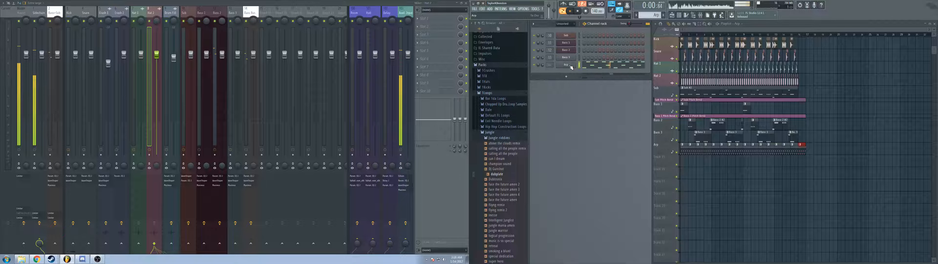
click(566, 64)
key(ctrl+l)
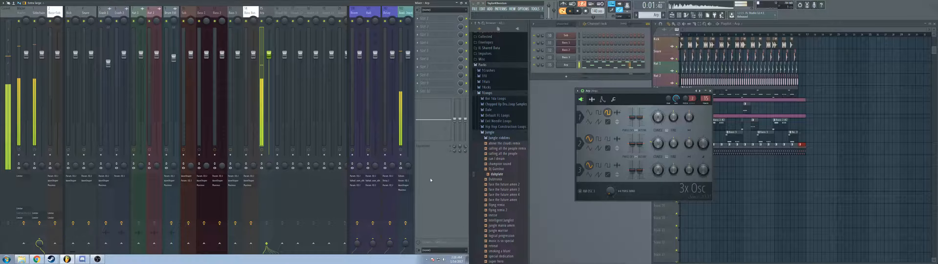
Step: Test the Arp mixer track's fader during playback and set its send levels to the purple effects tracks
drag(269, 54, 269, 134)
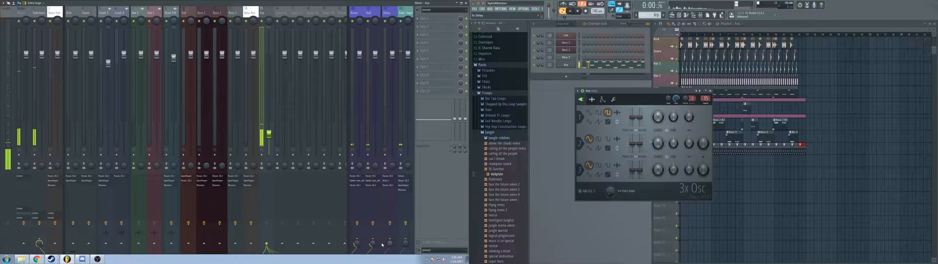
drag(270, 135, 269, 51)
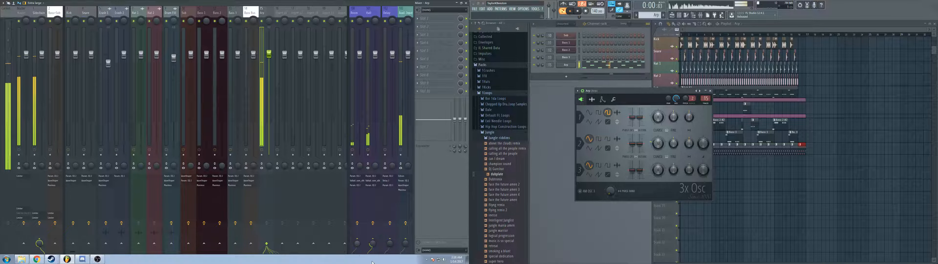
key(space)
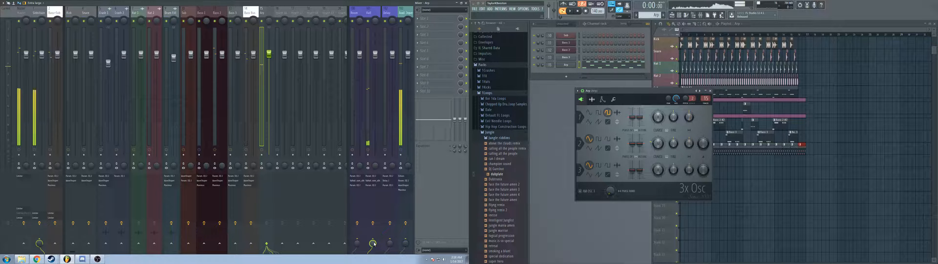
key(space)
key(space)
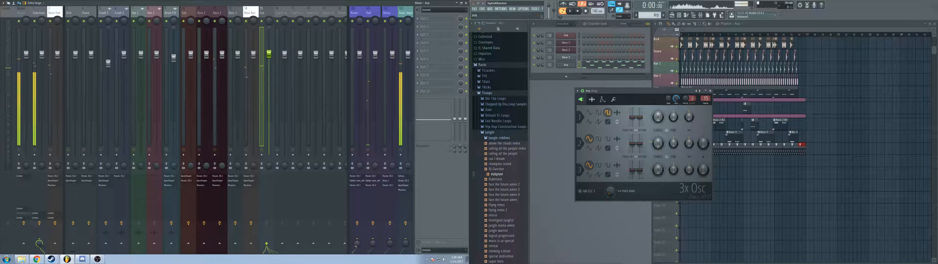
key(space)
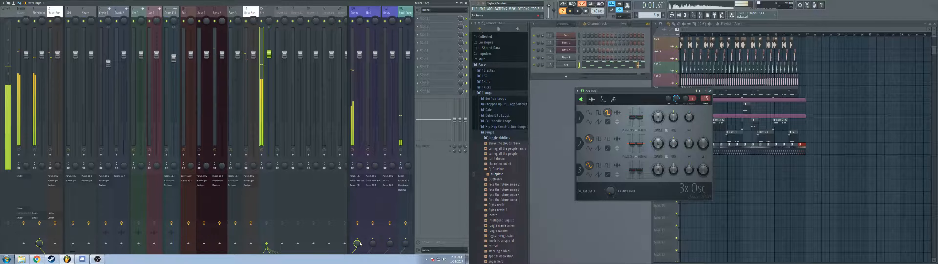
key(space)
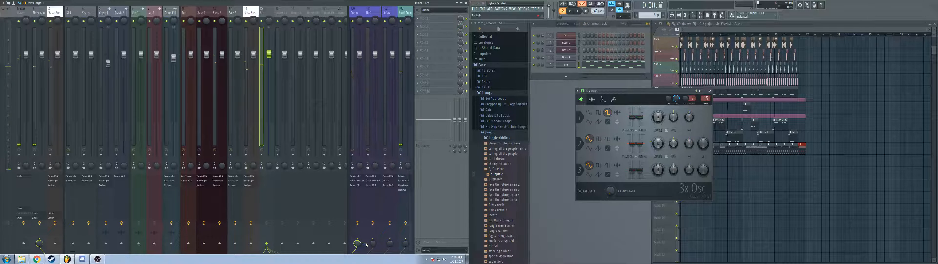
key(space)
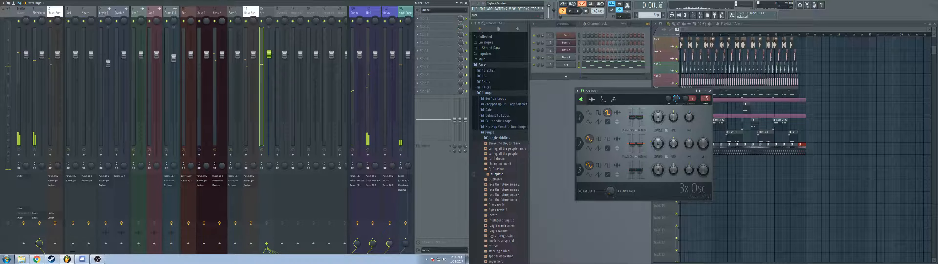
key(space)
drag(373, 243, 357, 253)
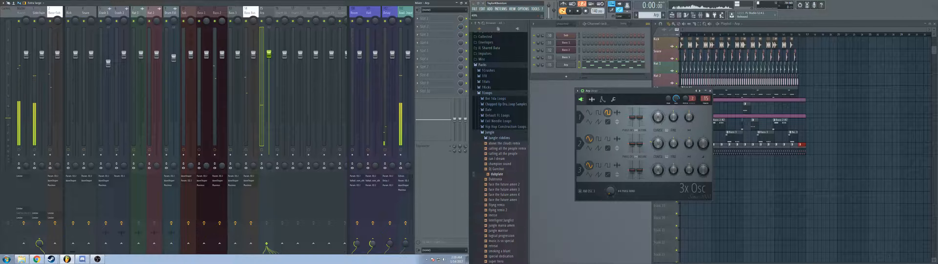
key(space)
Step: Lower the Arp mixer track's fader, listen to it with the full song, and close the 3x Osc window
drag(269, 55, 268, 116)
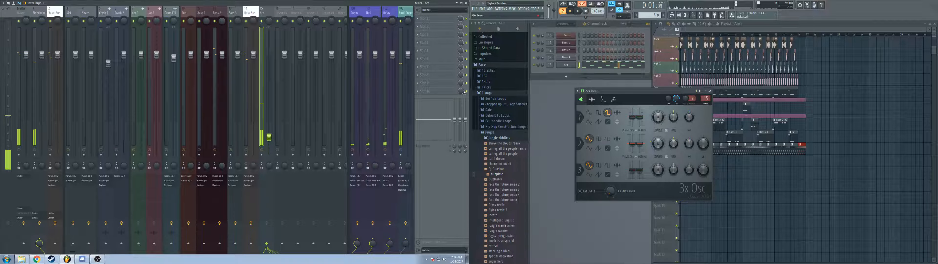
key(space)
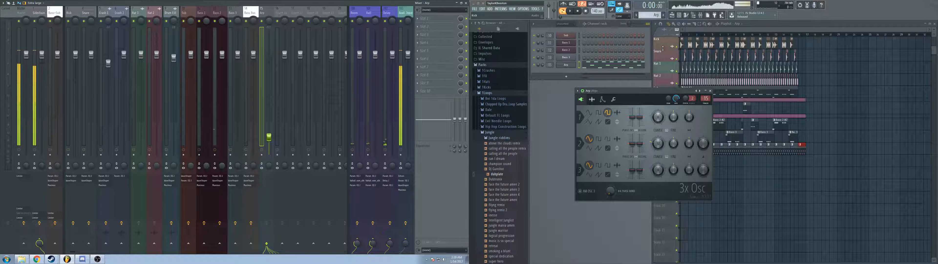
click(667, 32)
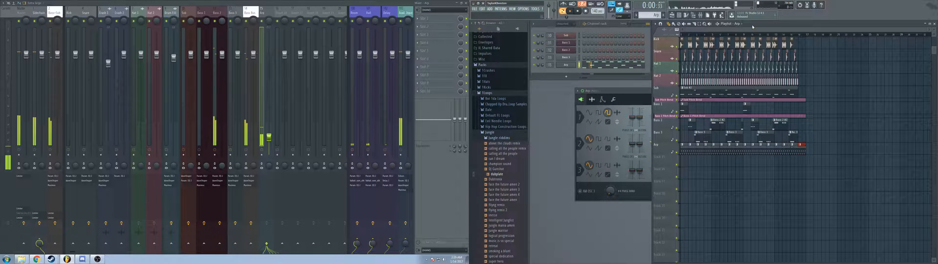
key(space)
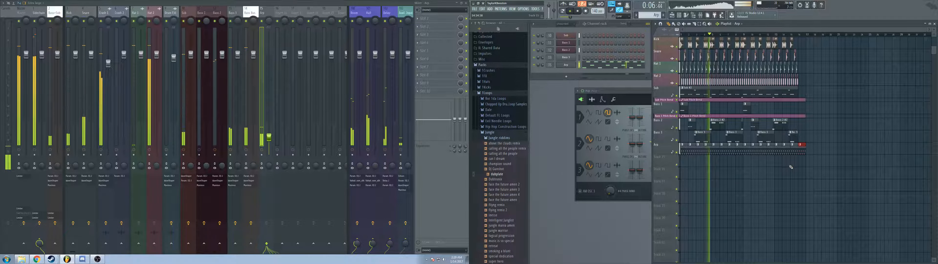
key(space)
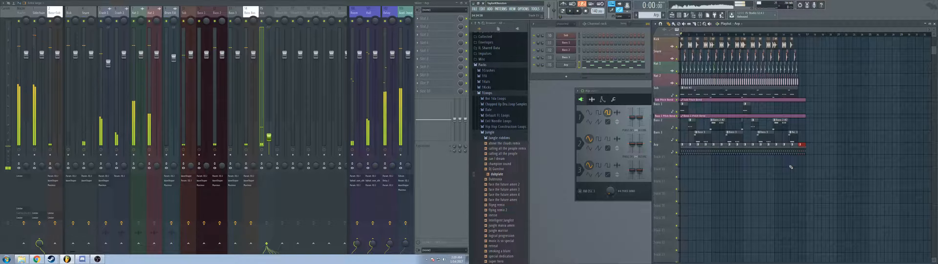
drag(652, 119, 712, 109)
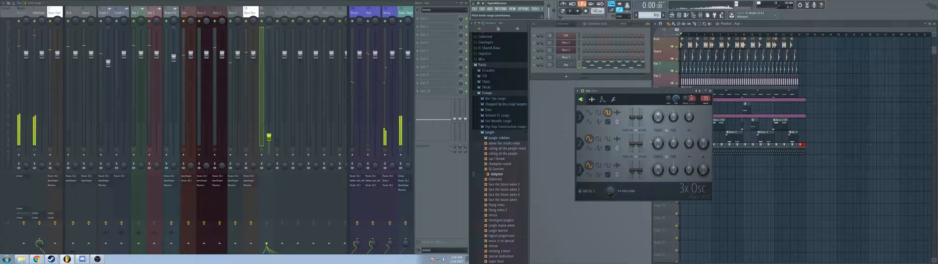
click(710, 91)
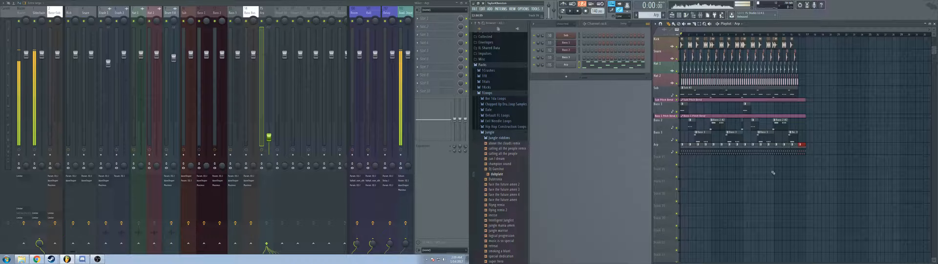
Step: Collapse the Jungle folder and its parent loops folder in the sample browser
click(498, 133)
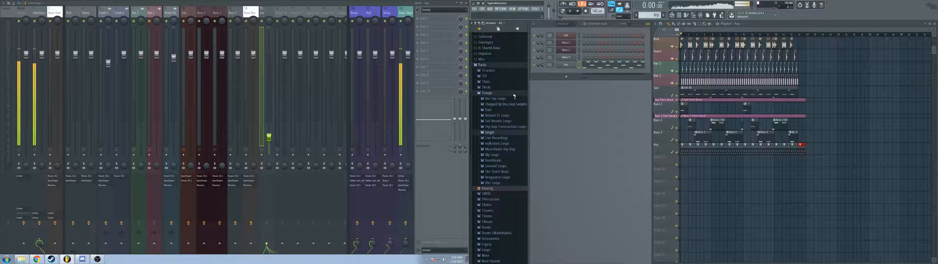
scroll(506, 100, up, 3)
click(498, 106)
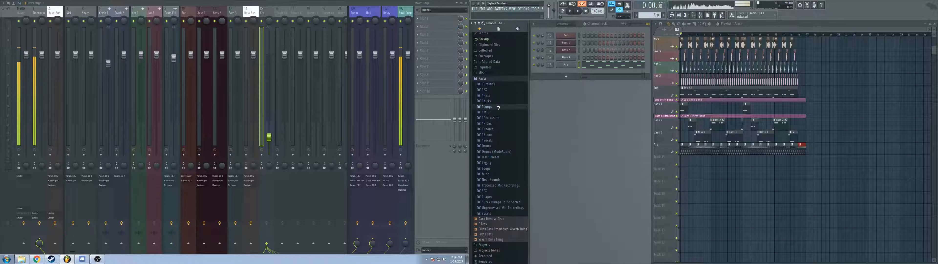
Step: Open the Impacts folder within the My FX sample pack
click(493, 91)
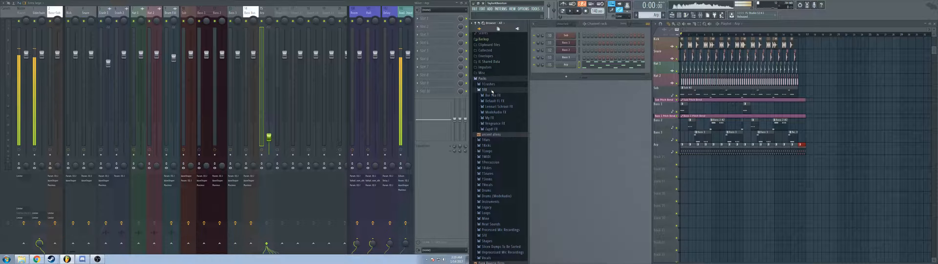
click(494, 117)
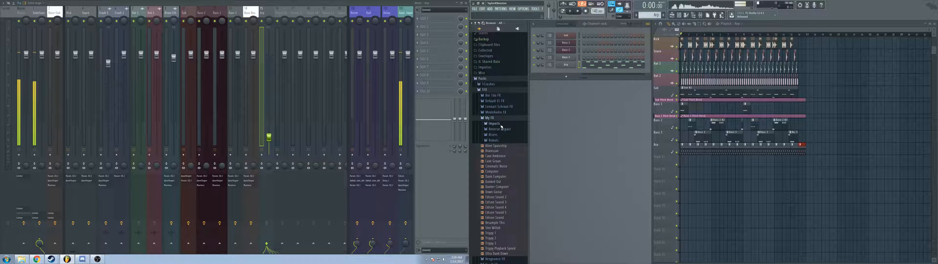
click(501, 124)
Step: Audition several impact samples and place impact 14 at the song's start on the empty playlist track below the Arp
click(502, 221)
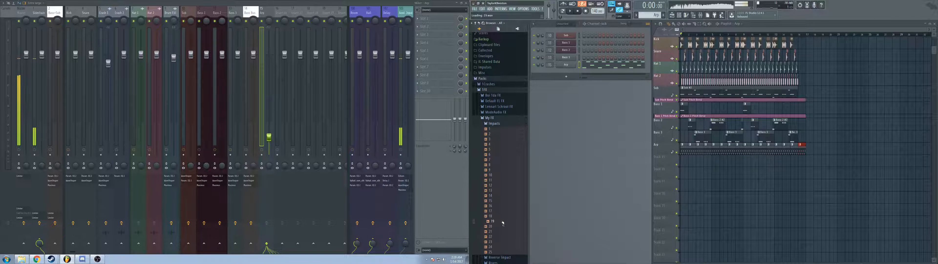
click(502, 212)
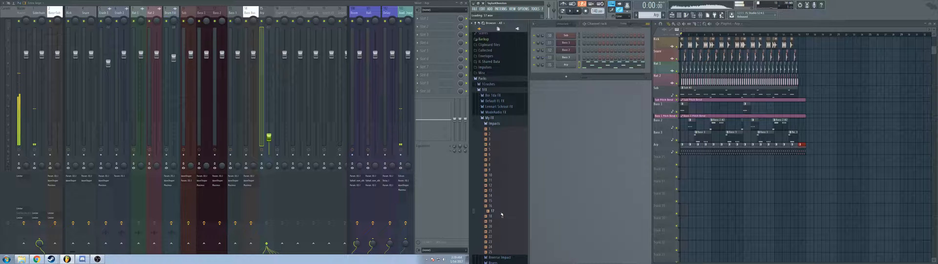
click(502, 206)
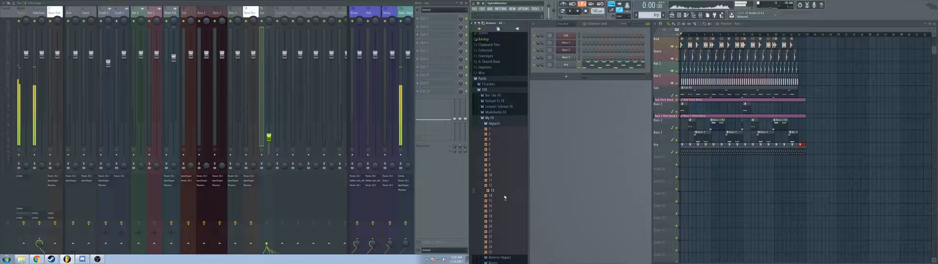
drag(661, 196, 659, 166)
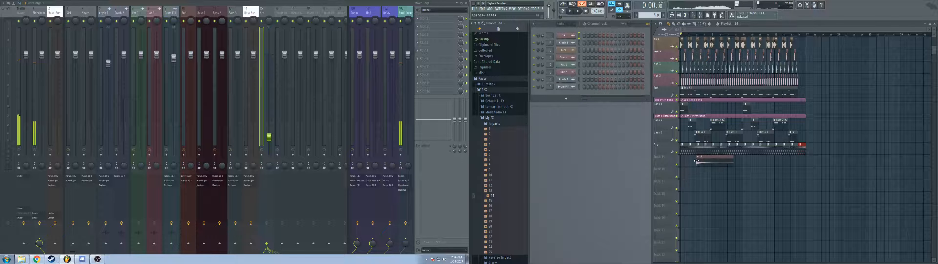
Step: Name the impact's playlist track FX 1, route its sampler channel to a free mixer track, and listen briefly
double_click(671, 161)
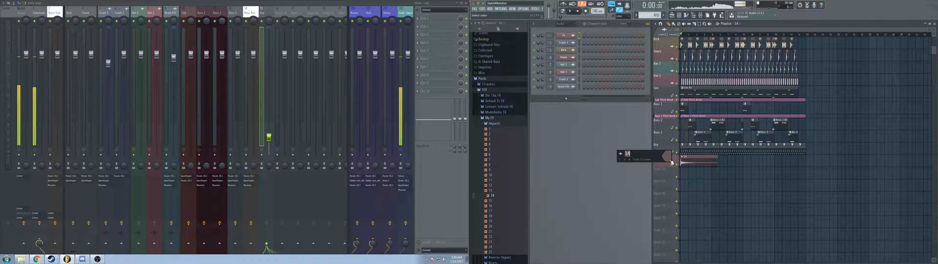
text(FX 1)
key(Return)
double_click(692, 160)
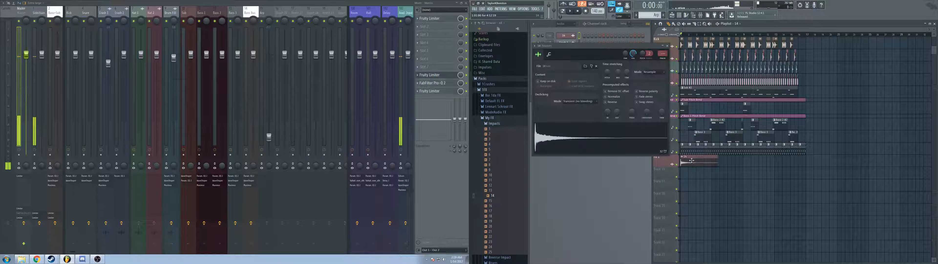
key(space)
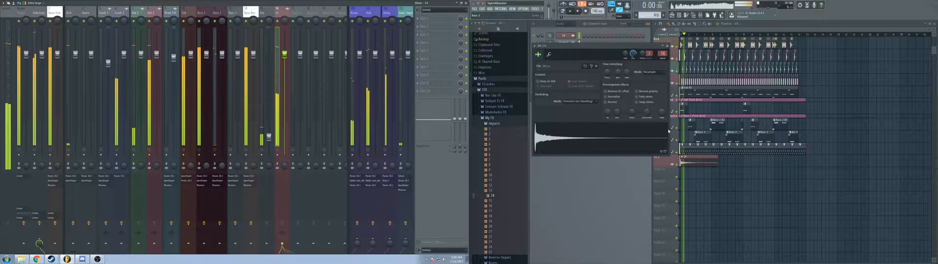
key(space)
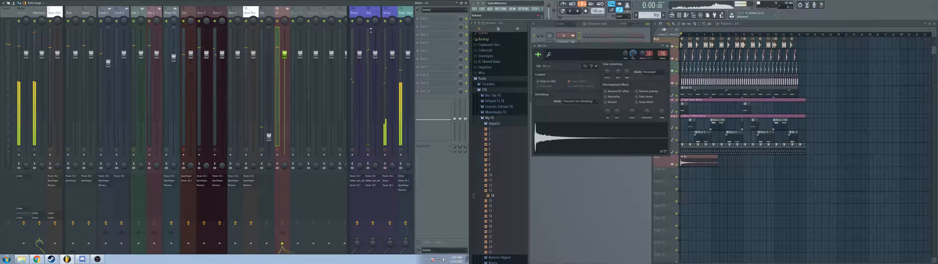
Step: Rename the impact's mixer track as FX 1 and apply the name to its playlist track during playback
double_click(280, 15)
text(FX)
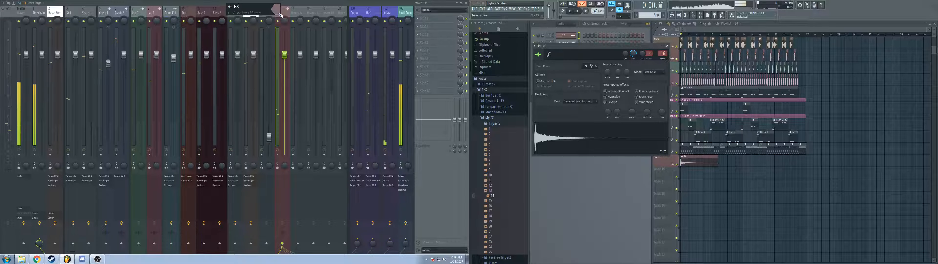
text( 1)
key(Return)
key(space)
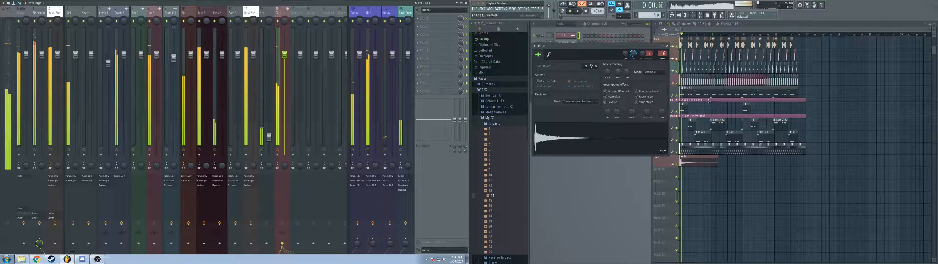
right_click(671, 165)
click(682, 173)
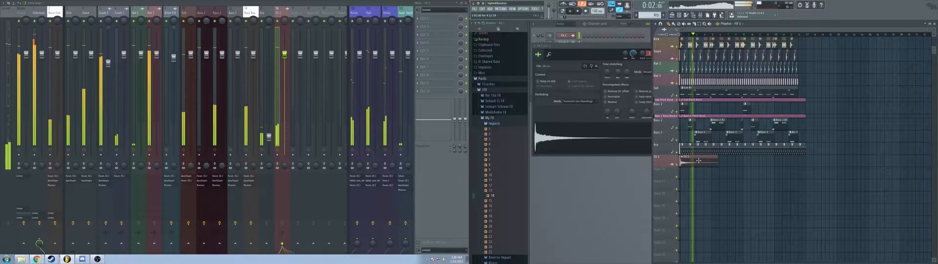
key(space)
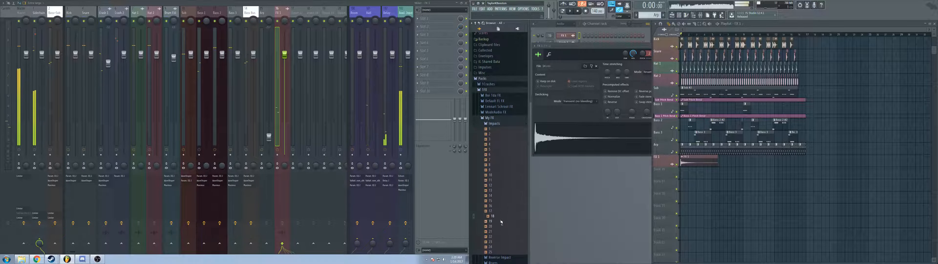
Step: Load impact sample 18 into the FX 1 sampler and lower its mixer track's fader while listening to the song
drag(585, 172, 642, 140)
key(space)
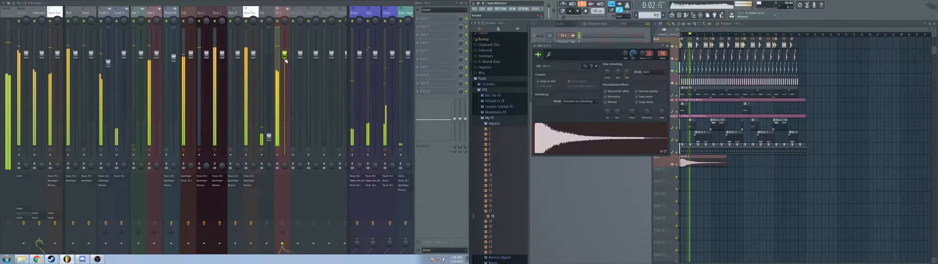
drag(285, 55, 285, 84)
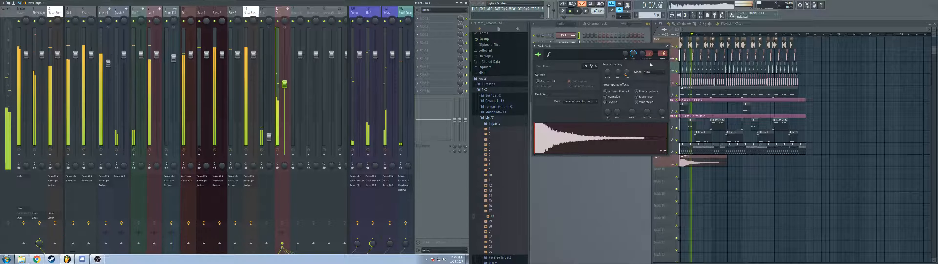
click(667, 45)
key(space)
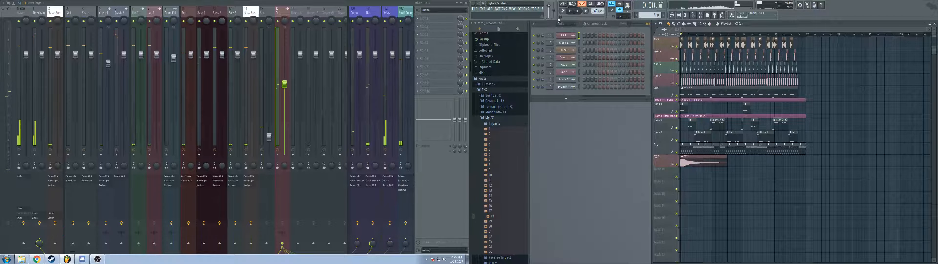
Step: Create a new pattern named FX 2 and add a 3x Osc instrument
click(663, 14)
text(FX 2)
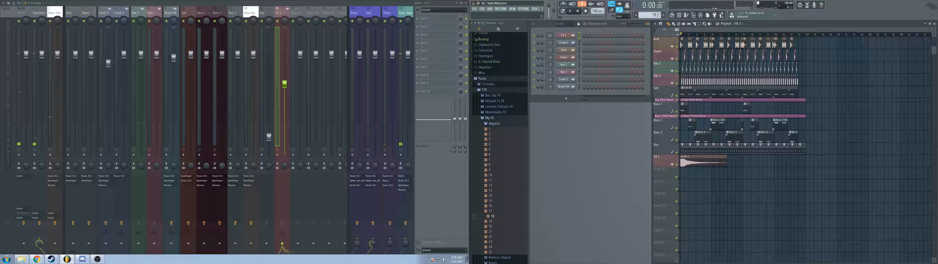
scroll(578, 24, down, 2)
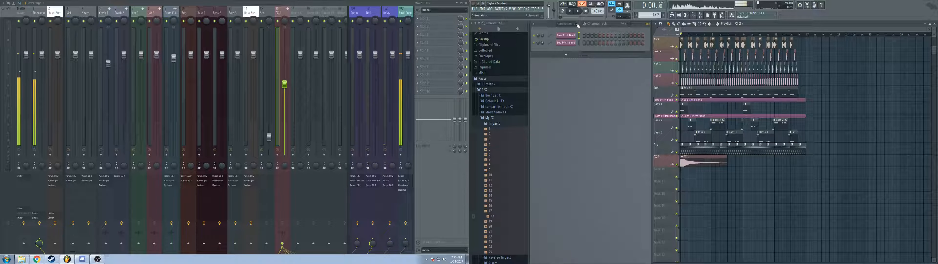
click(490, 9)
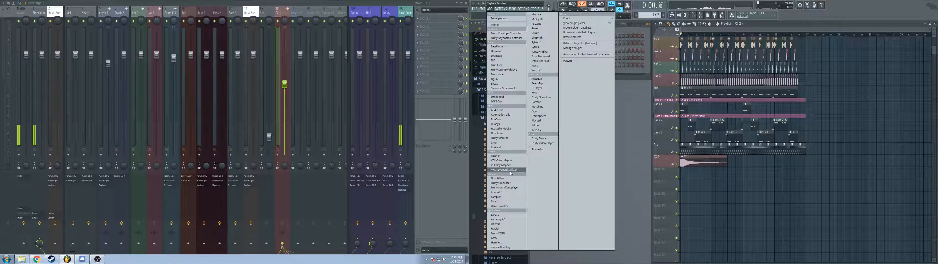
click(502, 214)
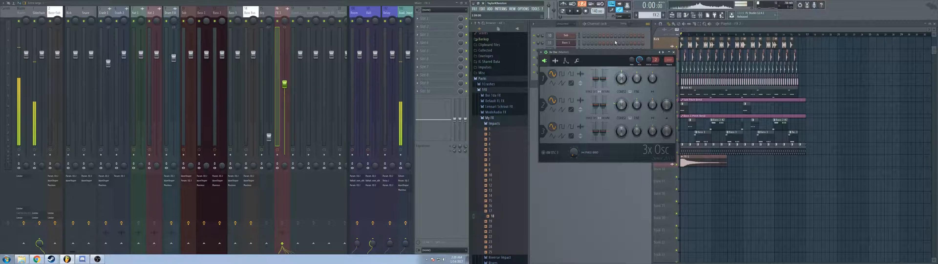
Step: Set the new 3x Osc's first oscillator to noise, change its filter type, and test the sound with a note
click(573, 84)
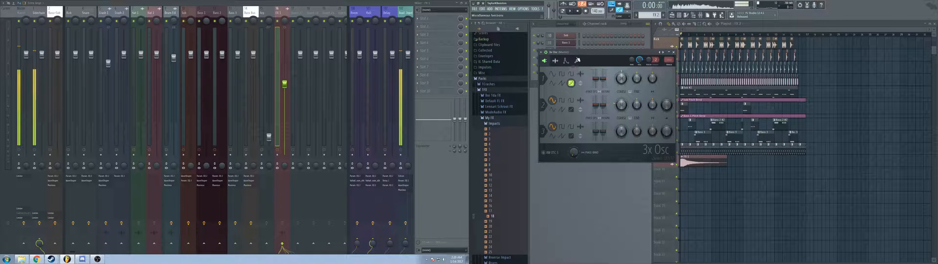
click(567, 61)
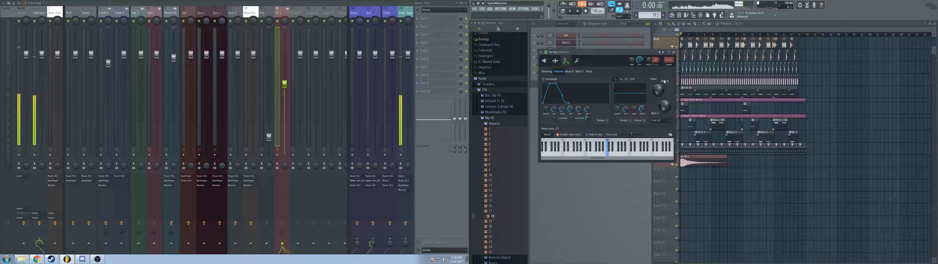
click(545, 61)
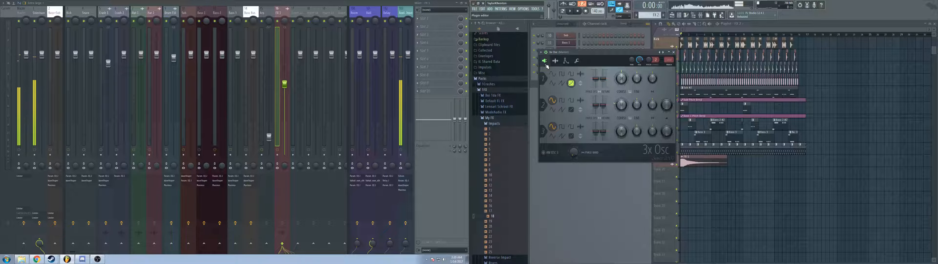
click(567, 62)
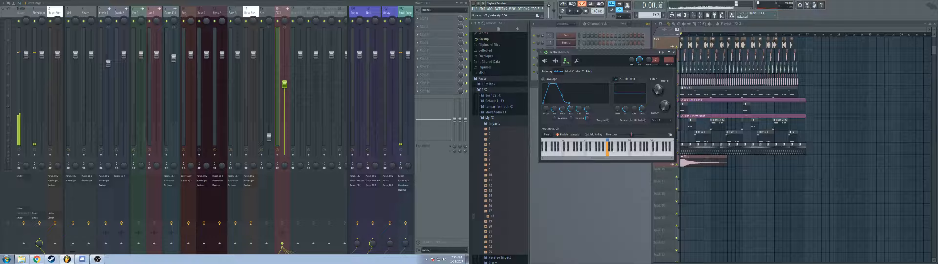
click(661, 120)
click(662, 135)
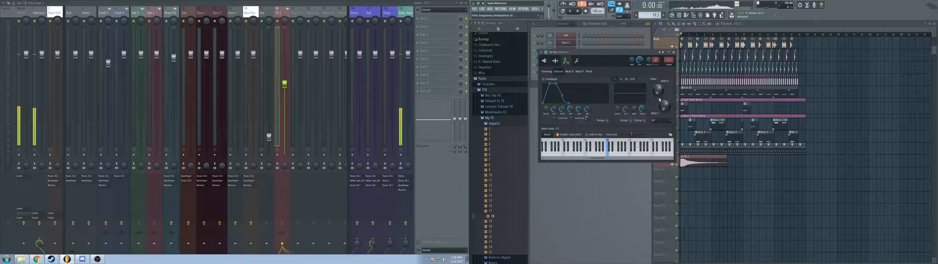
key(q)
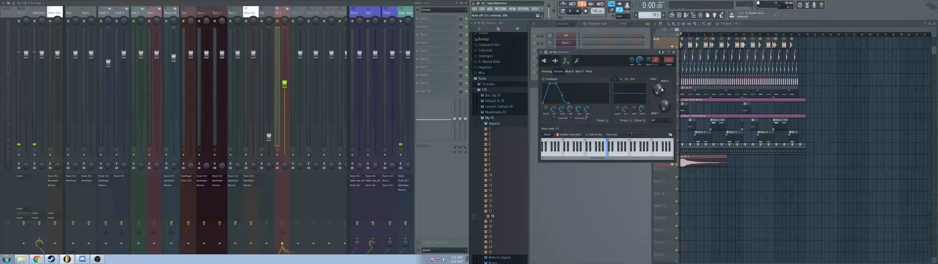
click(675, 54)
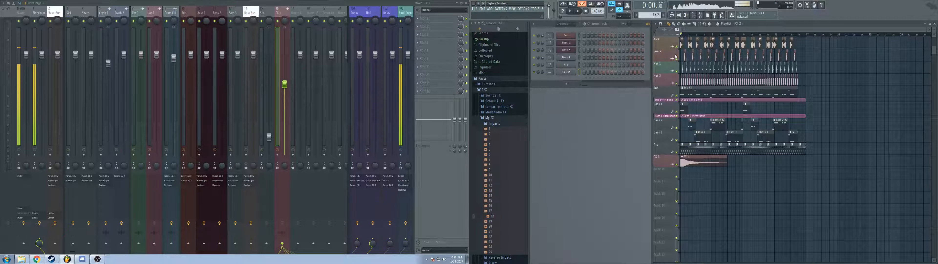
Step: Rename the new 3x Osc channel as FX 2 and check its instrument window
key(F2)
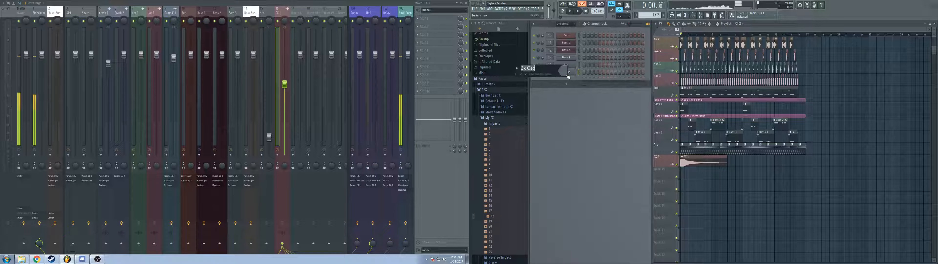
key(Return)
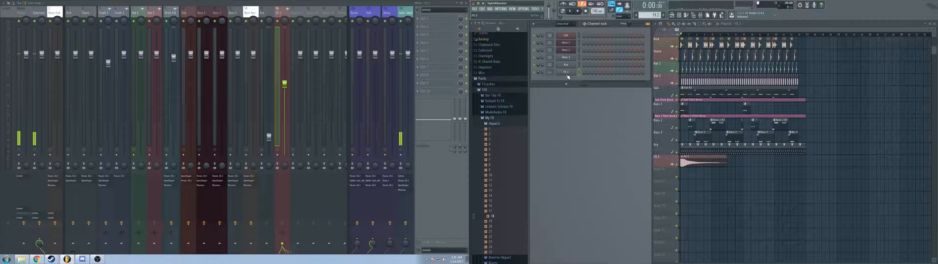
click(567, 73)
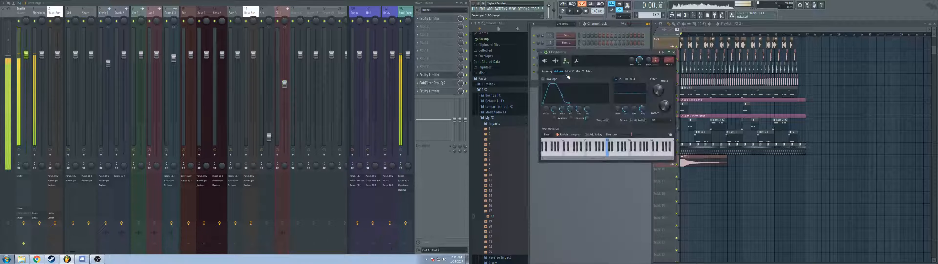
click(674, 52)
Step: Draw a one-bar note in the FX 2 channel and paint the pattern below the FX 1 track across the song's length
right_click(576, 71)
click(577, 74)
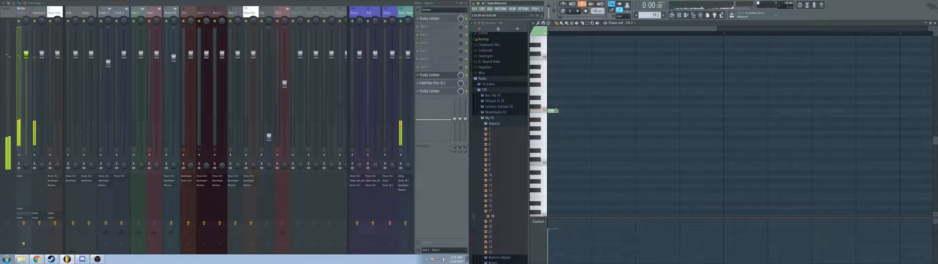
drag(562, 110, 723, 110)
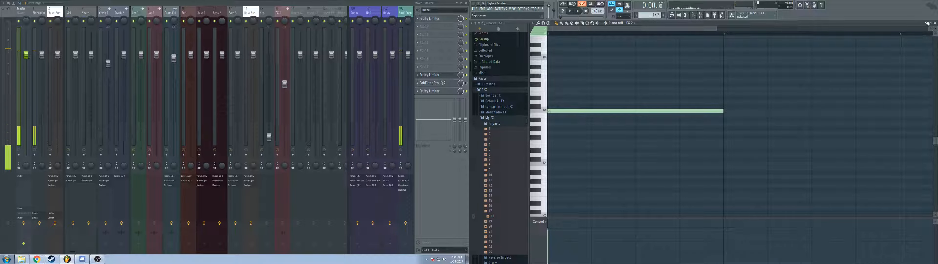
click(935, 23)
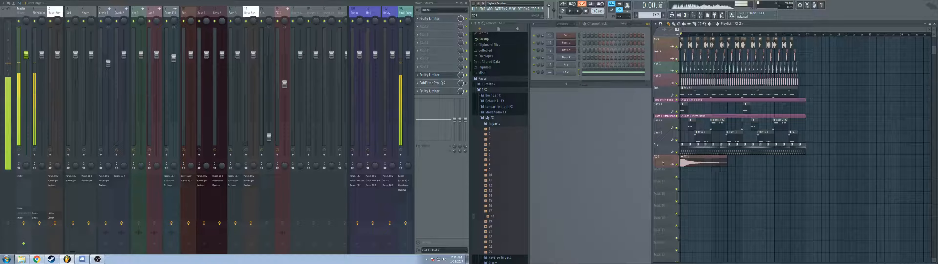
drag(680, 176, 820, 189)
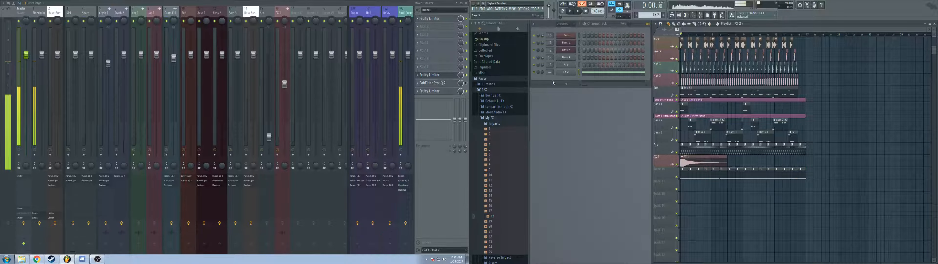
Step: Create an automation clip for FX 2's filter frequency modulation and shape it into a dip at the middle of the song
click(565, 72)
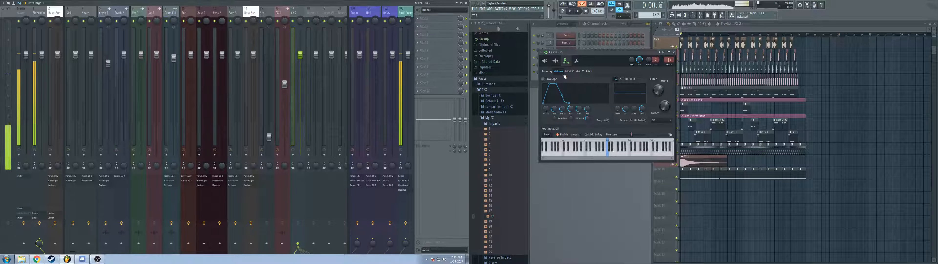
right_click(662, 92)
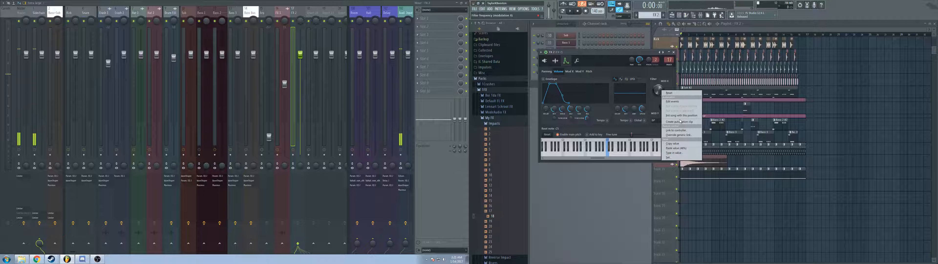
click(674, 123)
click(814, 23)
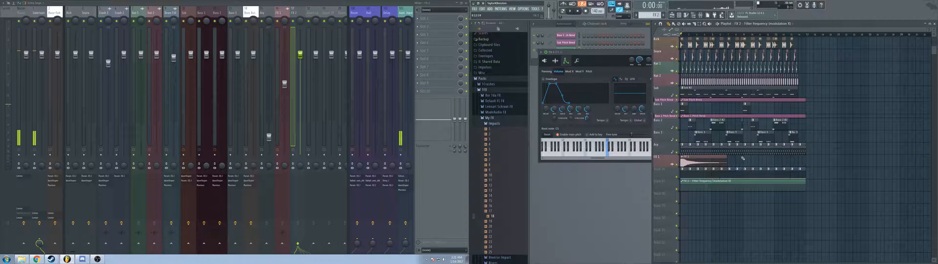
right_click(742, 190)
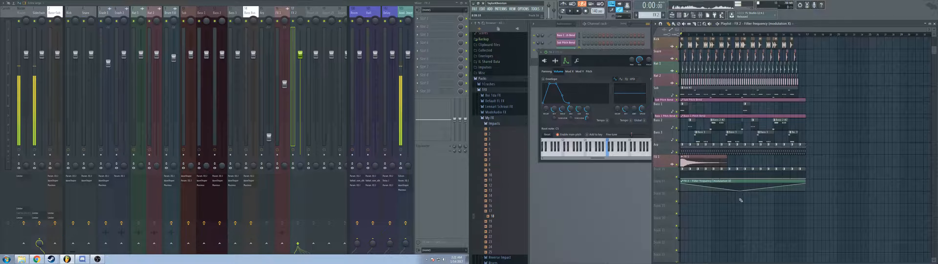
Step: Rename the playlist track holding the filter automation as FX 2 Up/Down and auto-name its clips to match
shift+middle_click(667, 181)
double_click(669, 182)
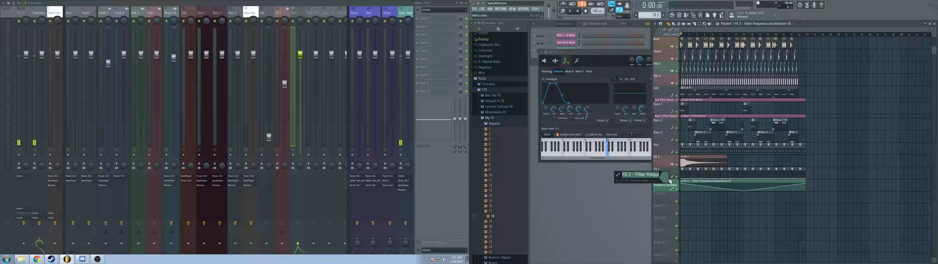
text(FX 2 Up/D)
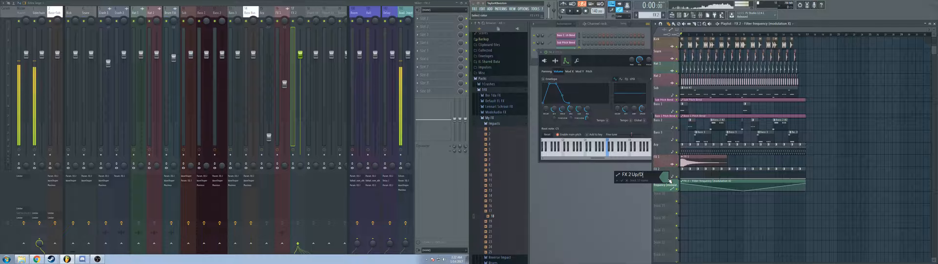
text(own)
key(Return)
right_click(665, 183)
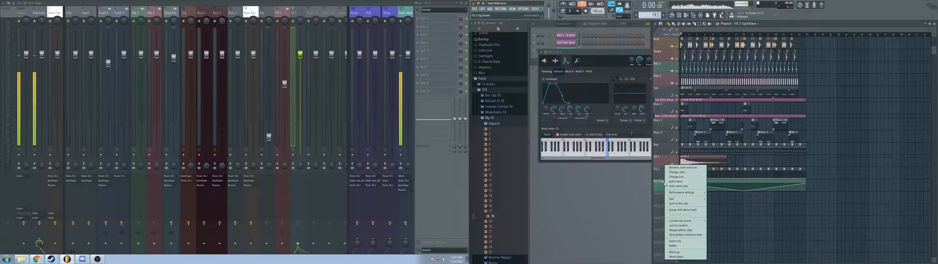
click(671, 188)
Step: Add Fruity Parametric EQ 2 to the FX 2 mixer track with a high-pass first band and a slight treble boost during playback
key(space)
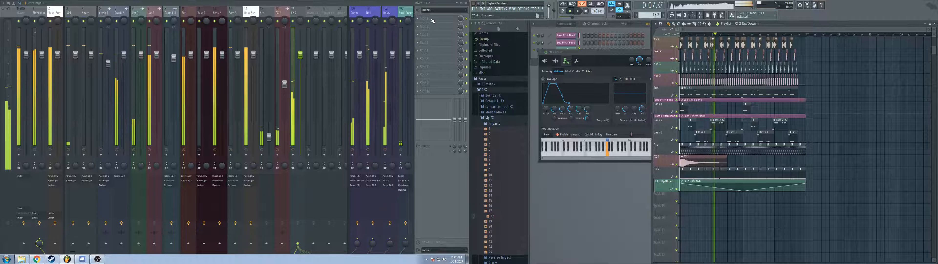
click(424, 18)
click(421, 215)
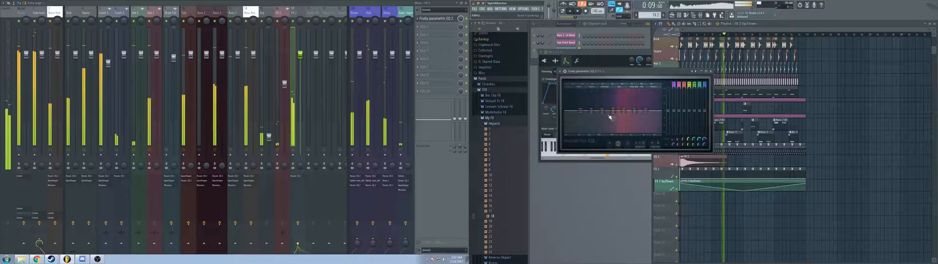
right_click(582, 110)
mouse_move(588, 124)
click(602, 138)
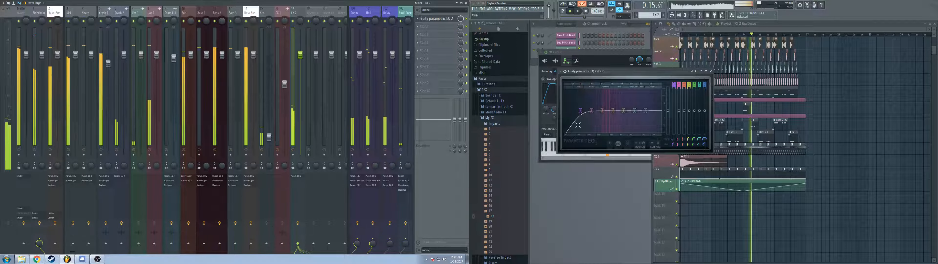
drag(580, 110, 642, 106)
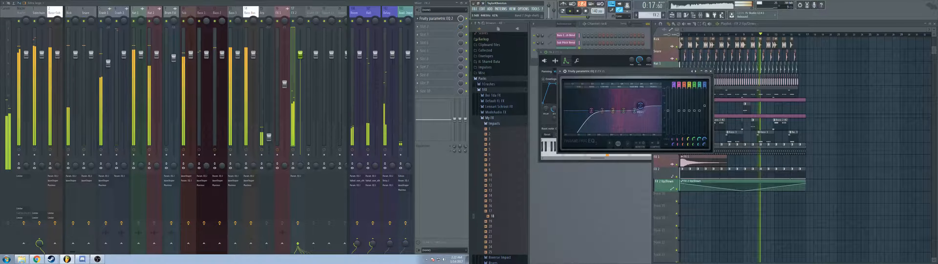
click(711, 72)
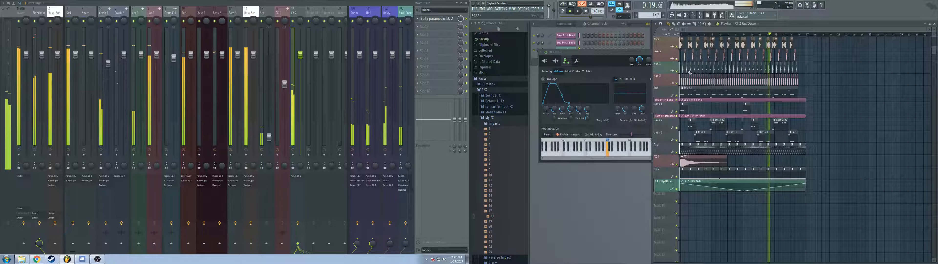
drag(632, 54, 622, 56)
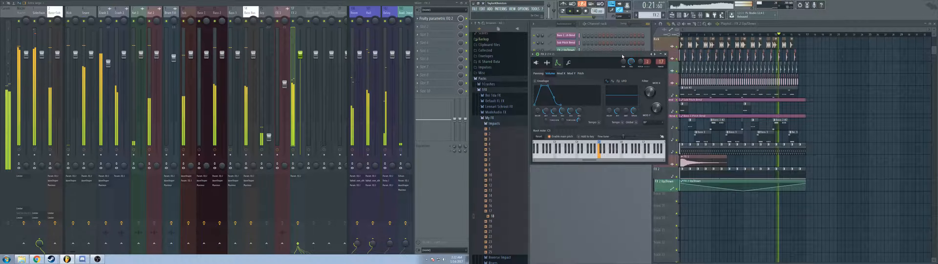
click(665, 54)
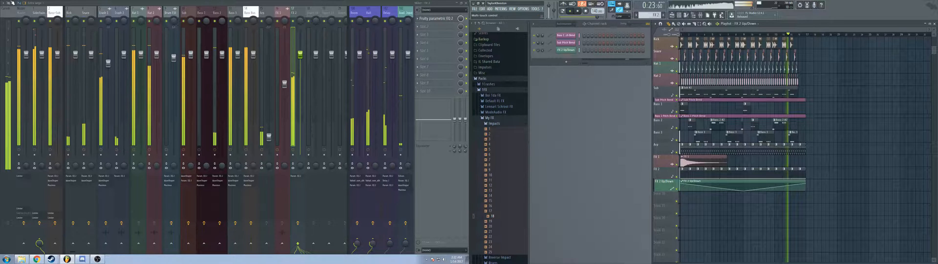
Step: Add Fruity Parametric EQ 2 to the mixer track beside the master and play the song
click(39, 13)
click(426, 18)
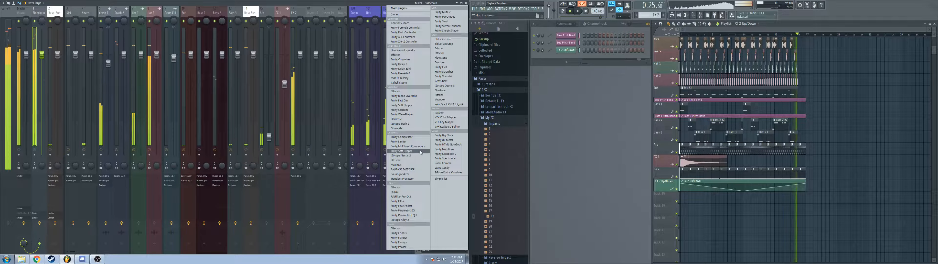
click(372, 4)
key(space)
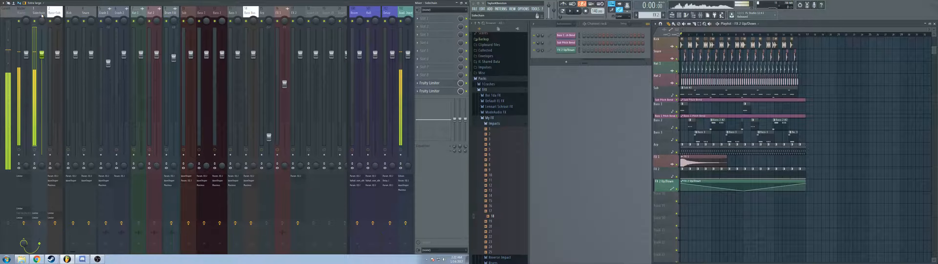
key(space)
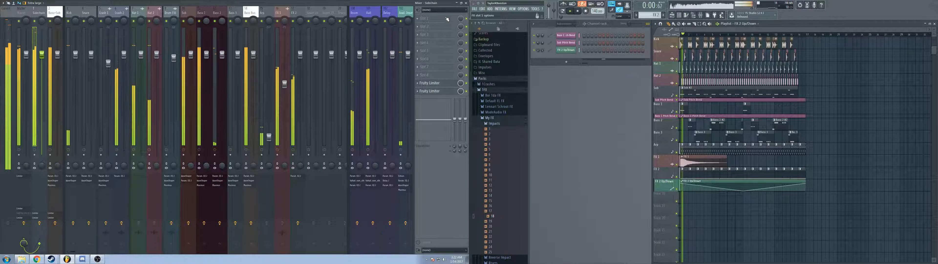
click(425, 19)
click(403, 215)
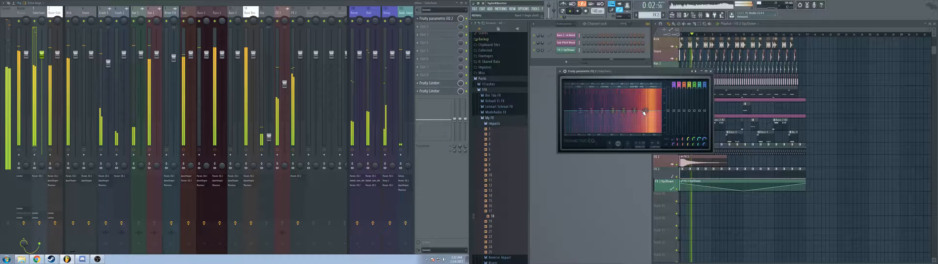
Step: Set the EQ's first band to a steeper high-pass at the lowest frequencies and adjust the slight boost in the upper band
right_click(581, 111)
mouse_move(591, 123)
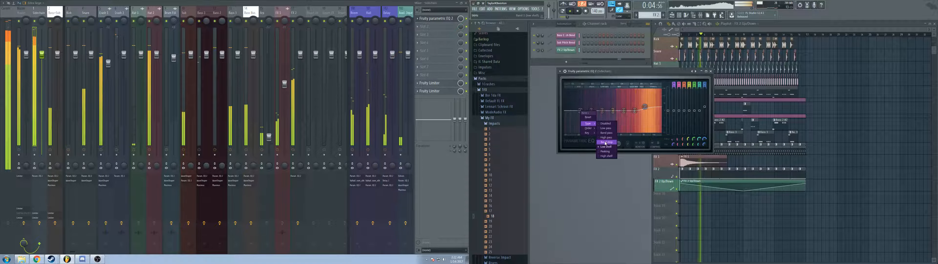
click(605, 140)
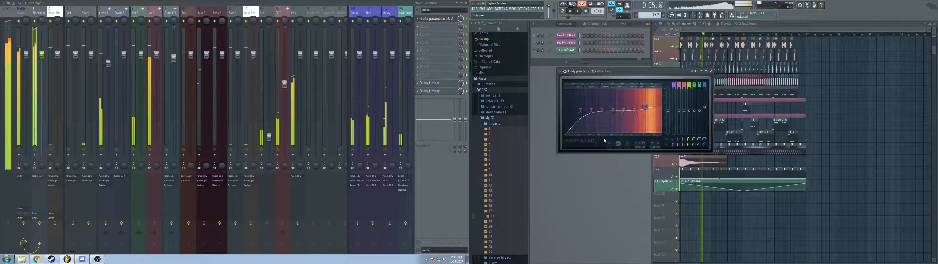
right_click(581, 111)
click(584, 117)
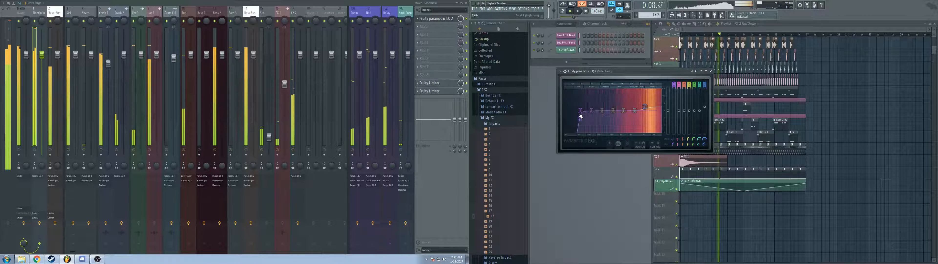
drag(574, 110, 569, 110)
drag(645, 107, 626, 110)
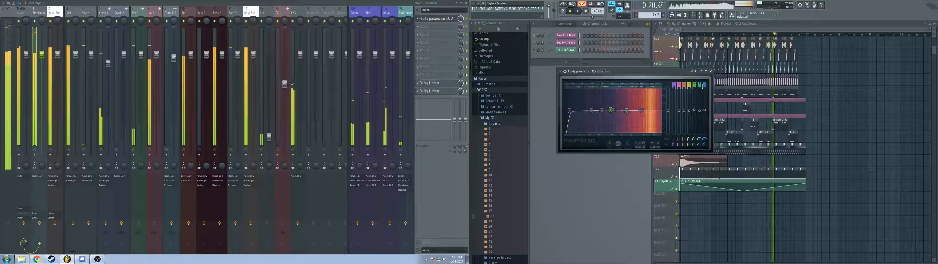
click(711, 71)
Step: Add Fruity WaveShaper after the EQ and bend its curve slightly upward
click(424, 26)
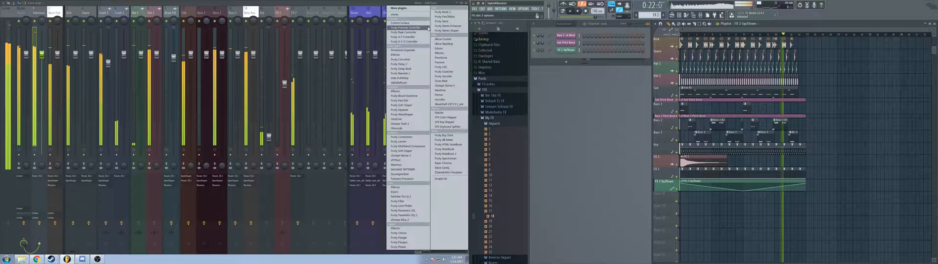
click(404, 115)
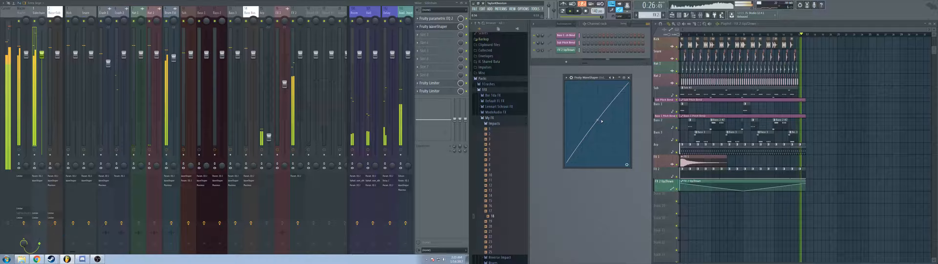
click(630, 78)
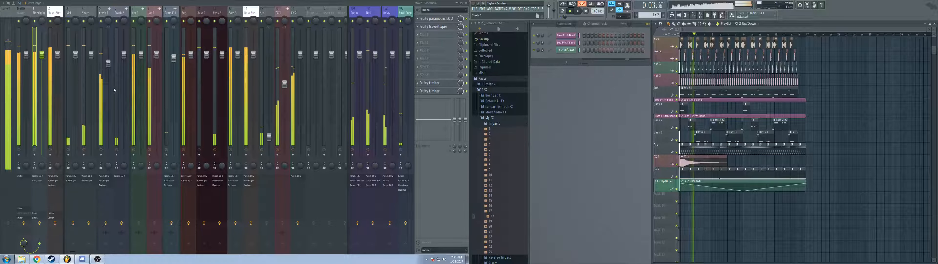
Step: Lower the faders of the two mixer tracks beside the master, the hats and a neighbouring percussion track
click(53, 110)
drag(57, 55, 42, 60)
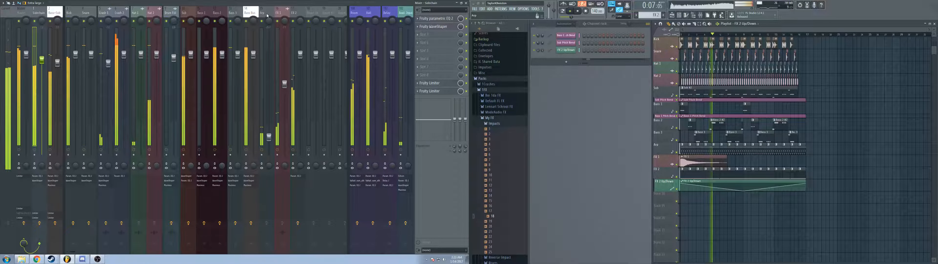
drag(157, 54, 141, 69)
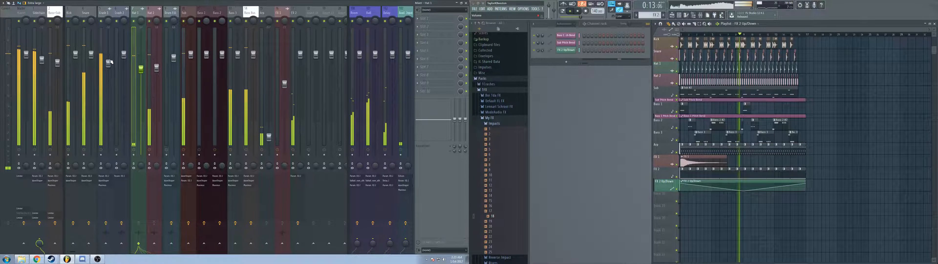
drag(108, 63, 124, 57)
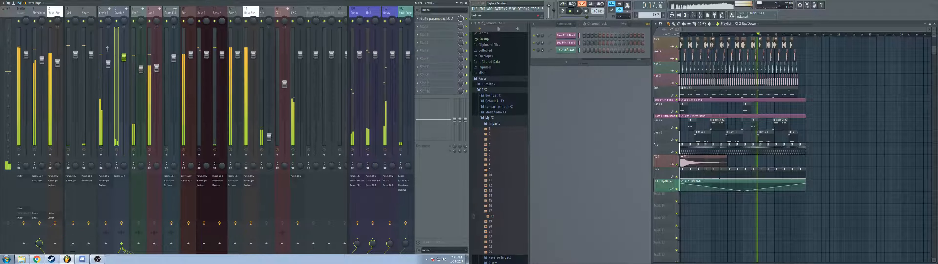
Step: Add Maximus after the WaveShaper on the mixer track beside the master, change its preset, and check the sound before stopping playback
click(45, 12)
click(438, 34)
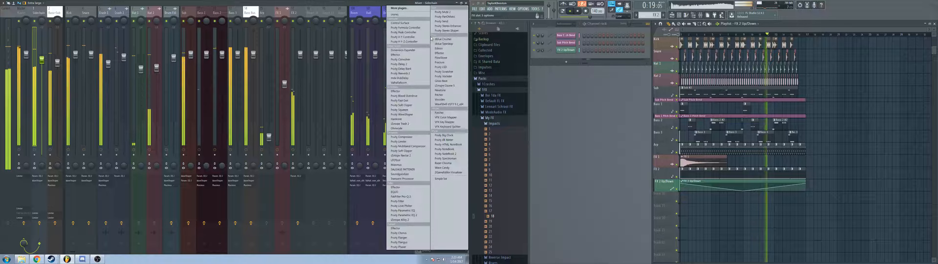
click(396, 164)
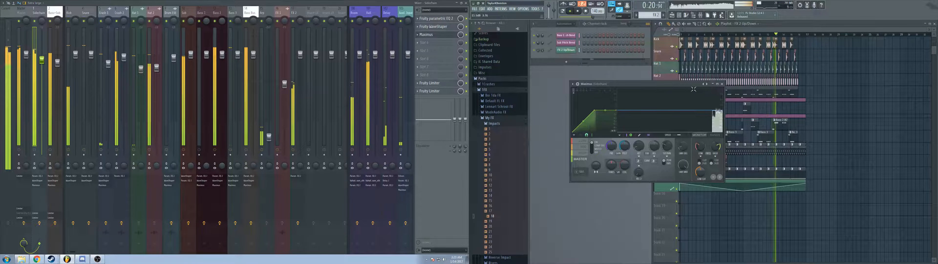
click(705, 84)
click(721, 32)
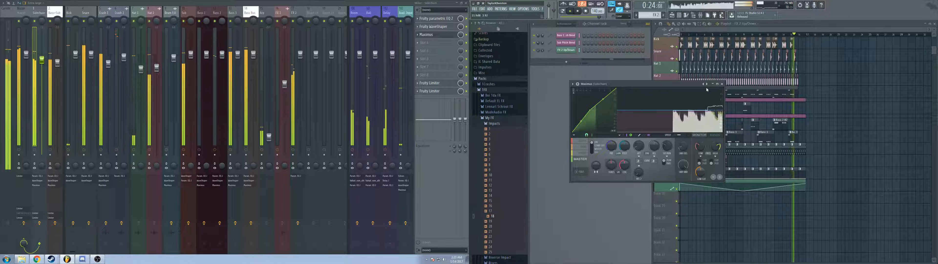
click(723, 85)
key(space)
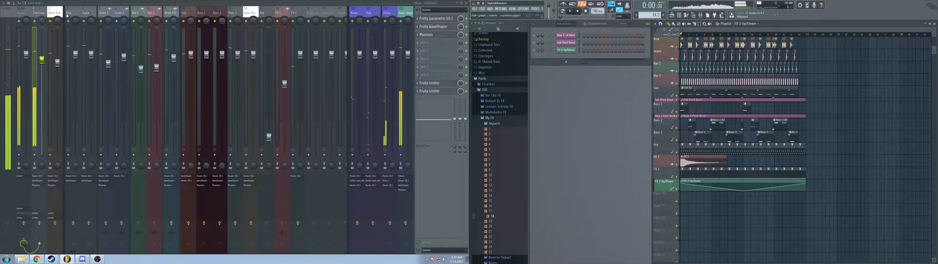
Step: Add Sausage Fattener to the second effect slot of the master track
click(29, 13)
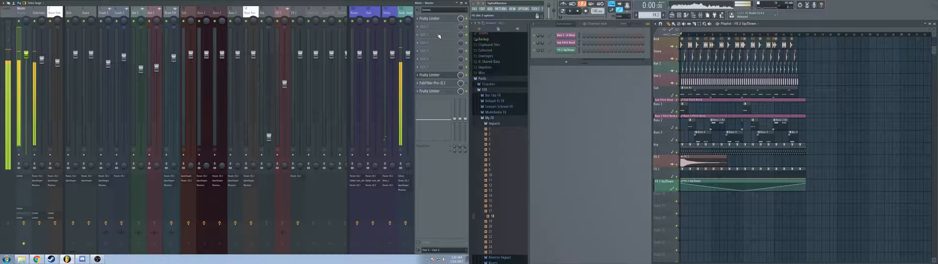
click(438, 27)
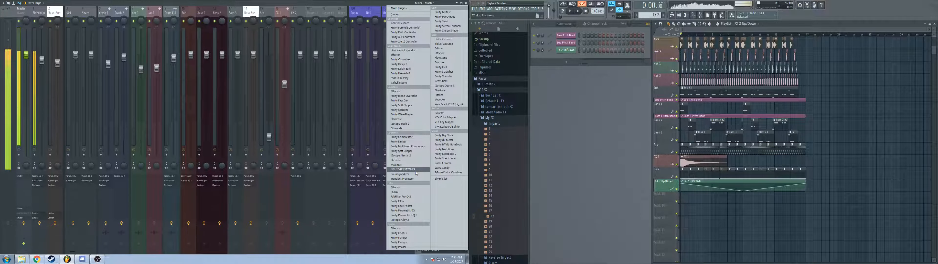
click(403, 169)
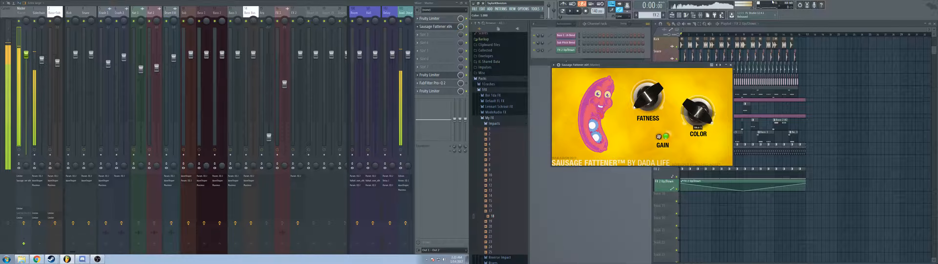
Step: Raise Sausage Fattener's Fatness slightly, start playback, and lower the fader of the FX 2 mixer track
drag(651, 102, 651, 99)
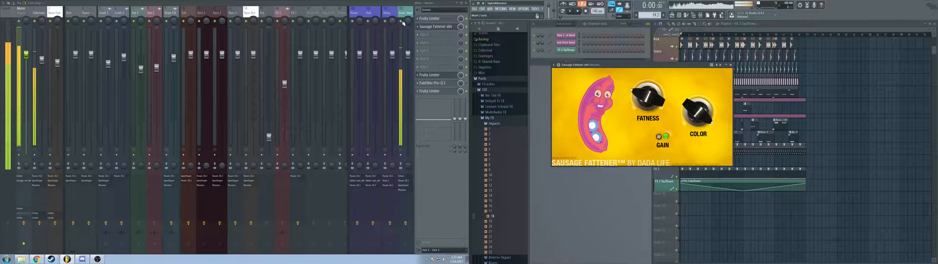
click(569, 11)
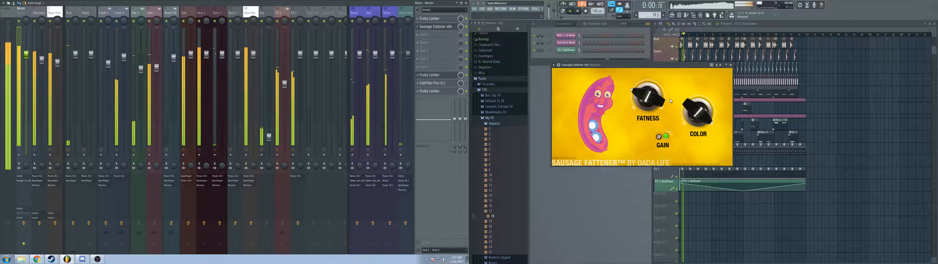
click(300, 63)
drag(300, 62, 300, 80)
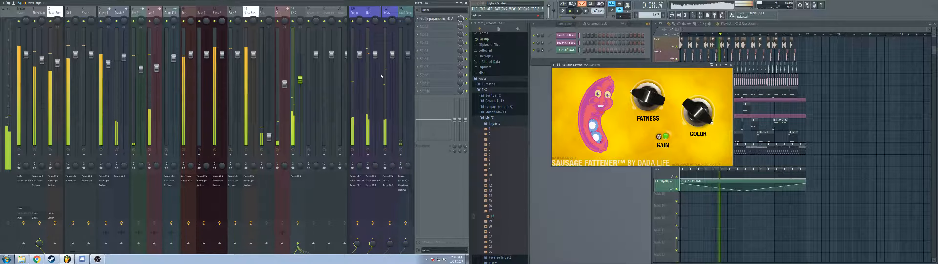
Step: Fine-tune Sausage Fattener's Fatness while the track plays, and lower the mixer faders of the crash and hat tracks
drag(649, 97, 658, 57)
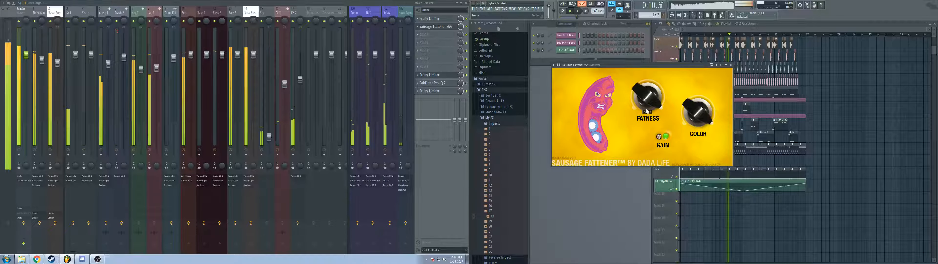
drag(649, 137, 652, 169)
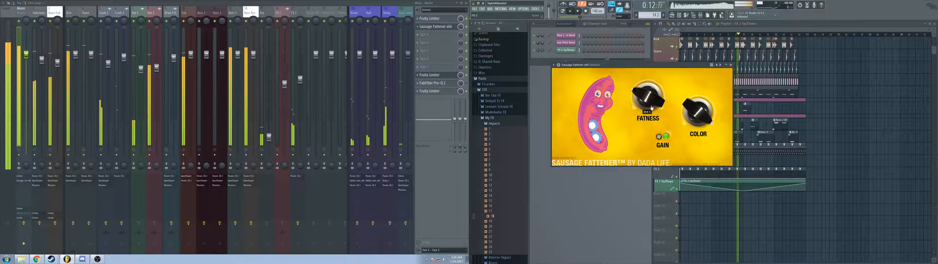
drag(652, 108, 652, 112)
drag(659, 136, 659, 139)
drag(649, 96, 649, 99)
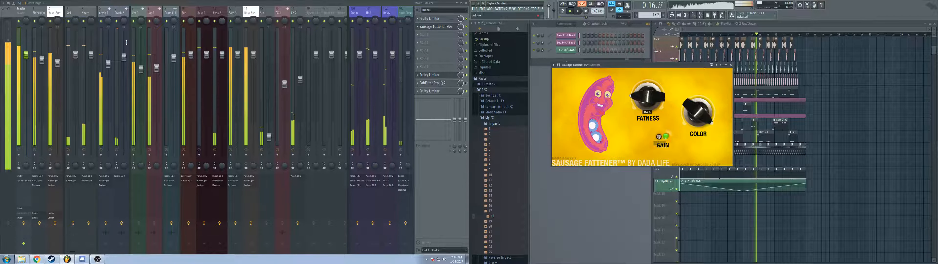
drag(108, 63, 141, 82)
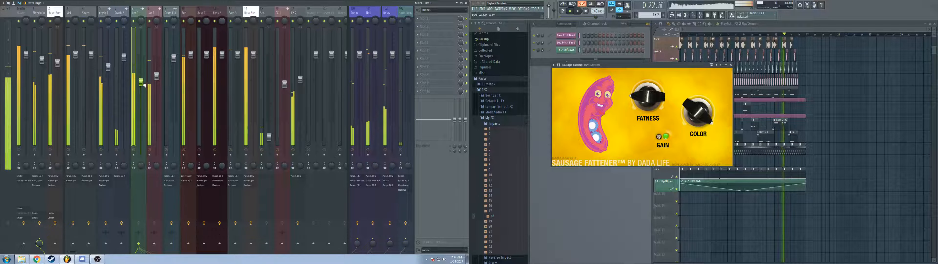
Step: Readjust the Fatness and Color of Sausage Fattener on the master, stop playback, and close the plugin
drag(648, 104, 705, 141)
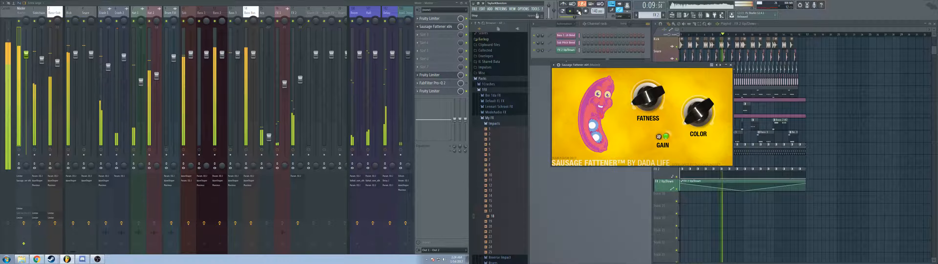
key(space)
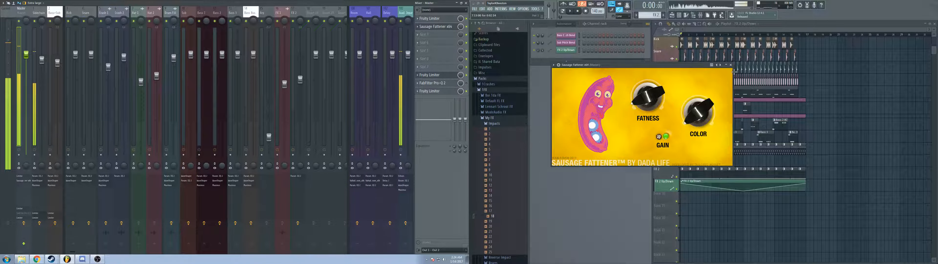
click(731, 65)
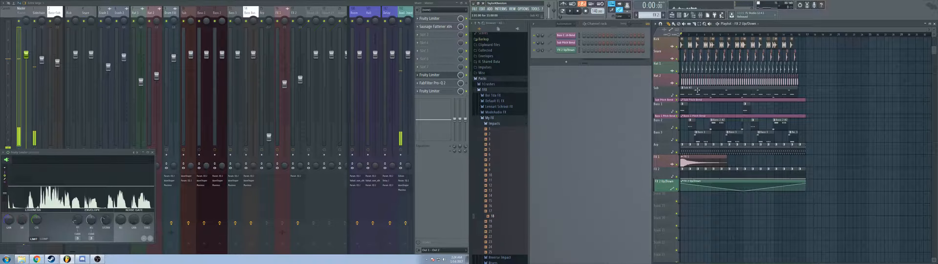
Step: Filter the channel rack to show only the drum and effect sample channels
scroll(574, 28, down, 2)
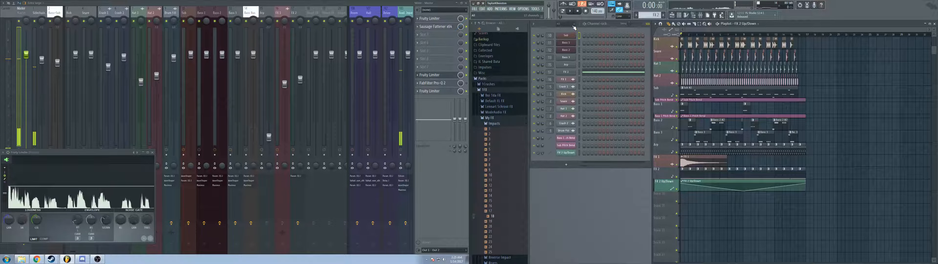
scroll(574, 28, down, 3)
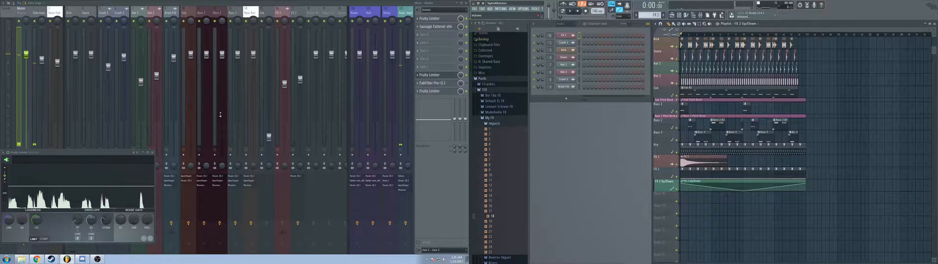